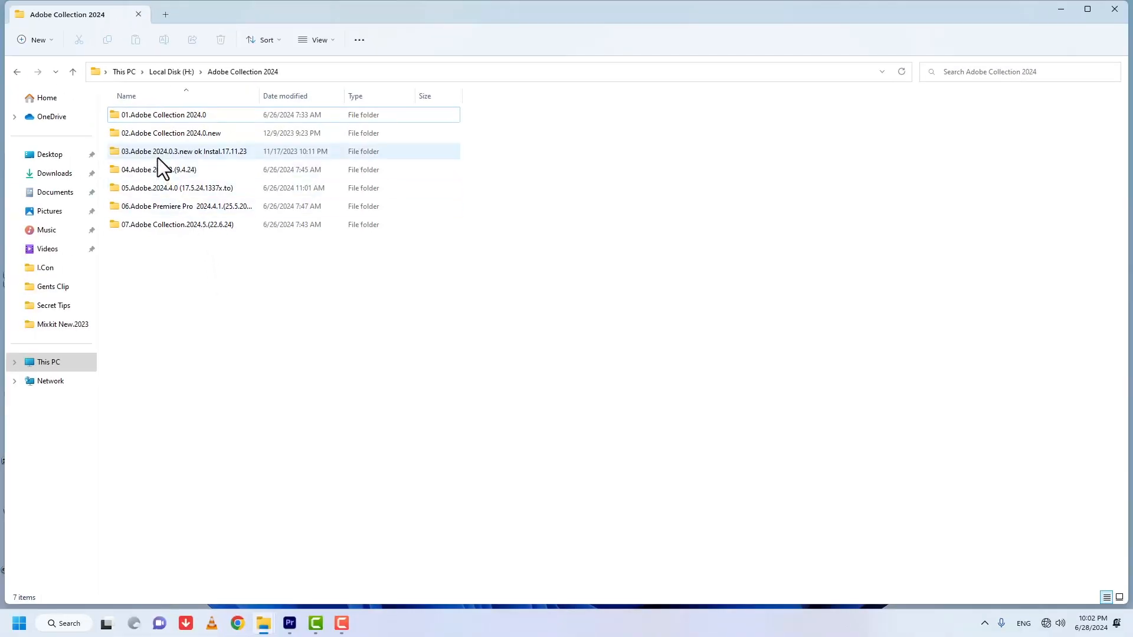
# - Keep the Vitascene Transition effect enabled while Premiere Pro starts up
pyautogui.moveTo(171, 158)
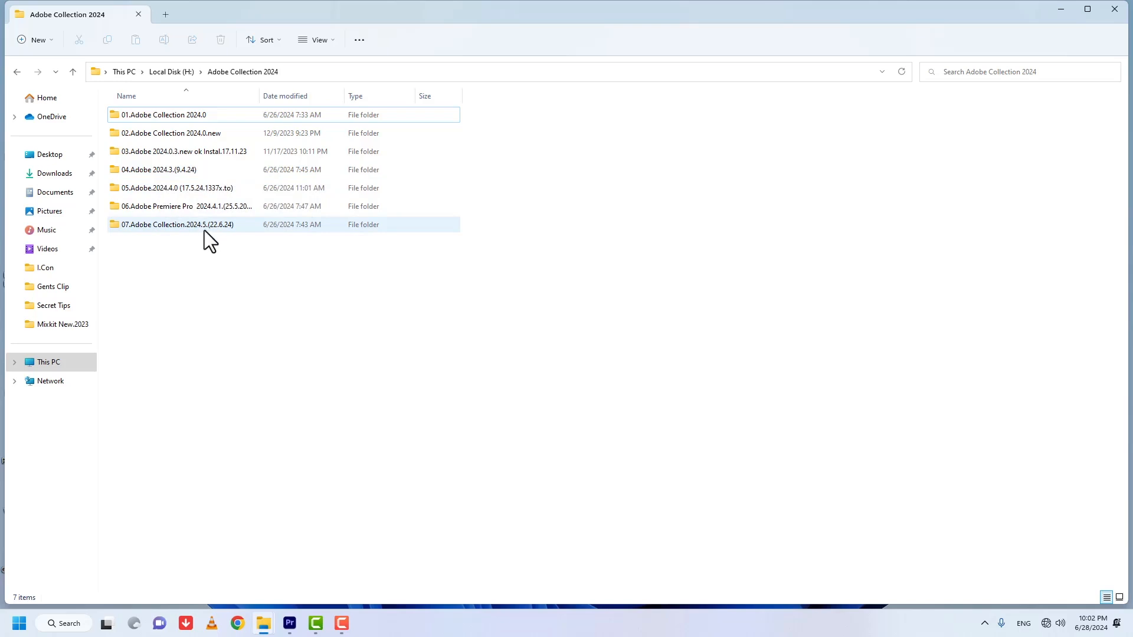
pyautogui.moveTo(204, 230)
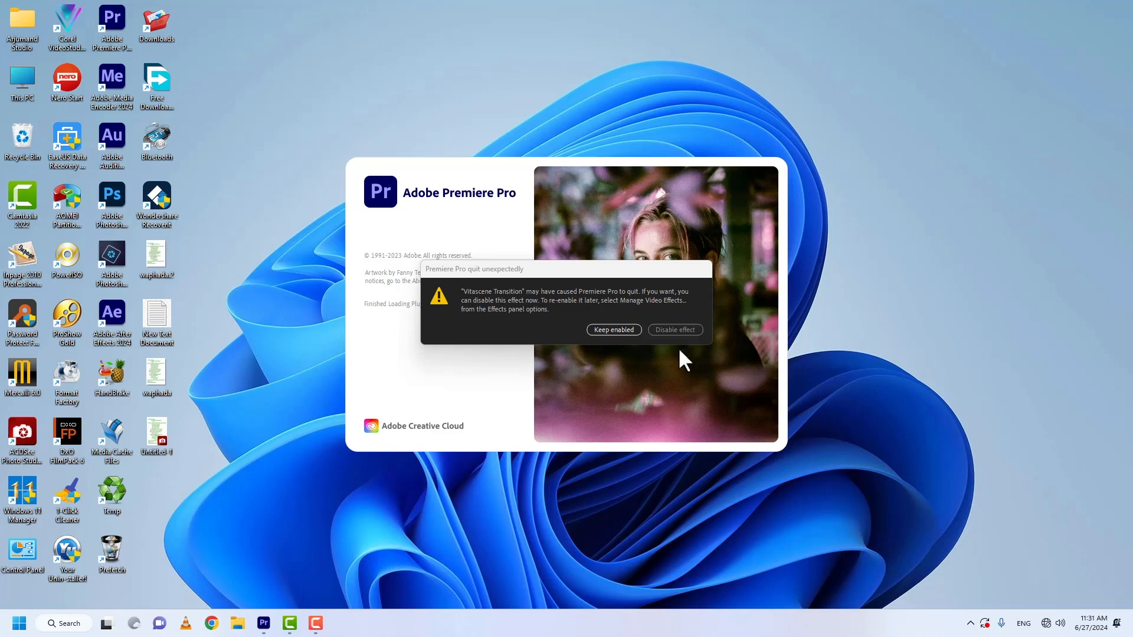
pyautogui.click(614, 330)
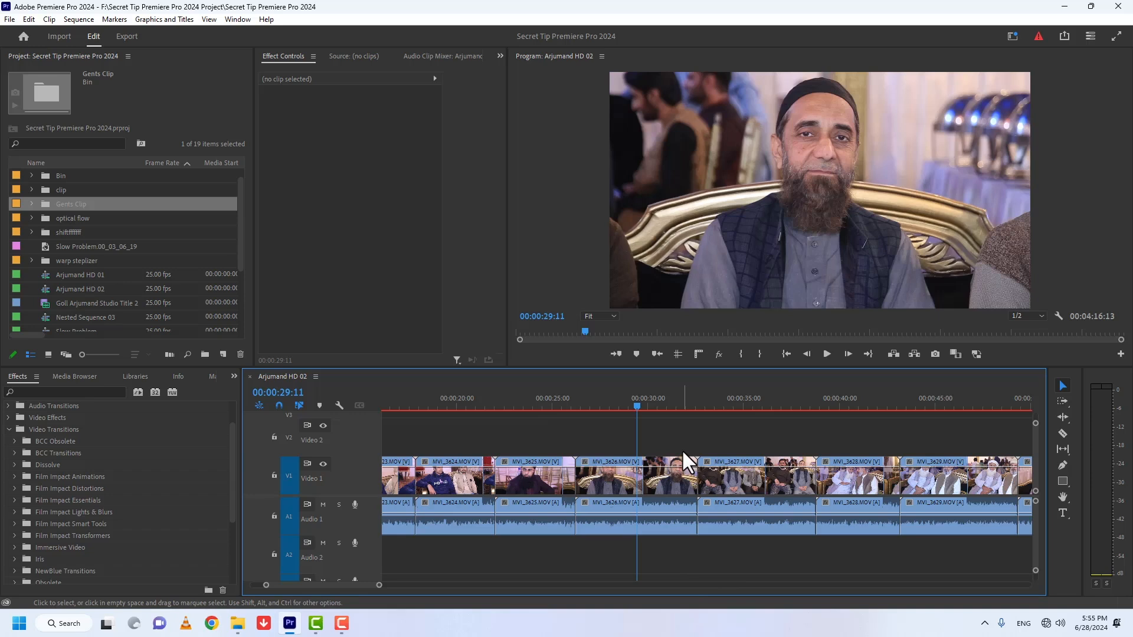
# - Look through the Video Transitions effects, then switch to File Explorer and select the Boris FX Continuum Plug-ins folder in Premiere Plugin
pyautogui.click(663, 474)
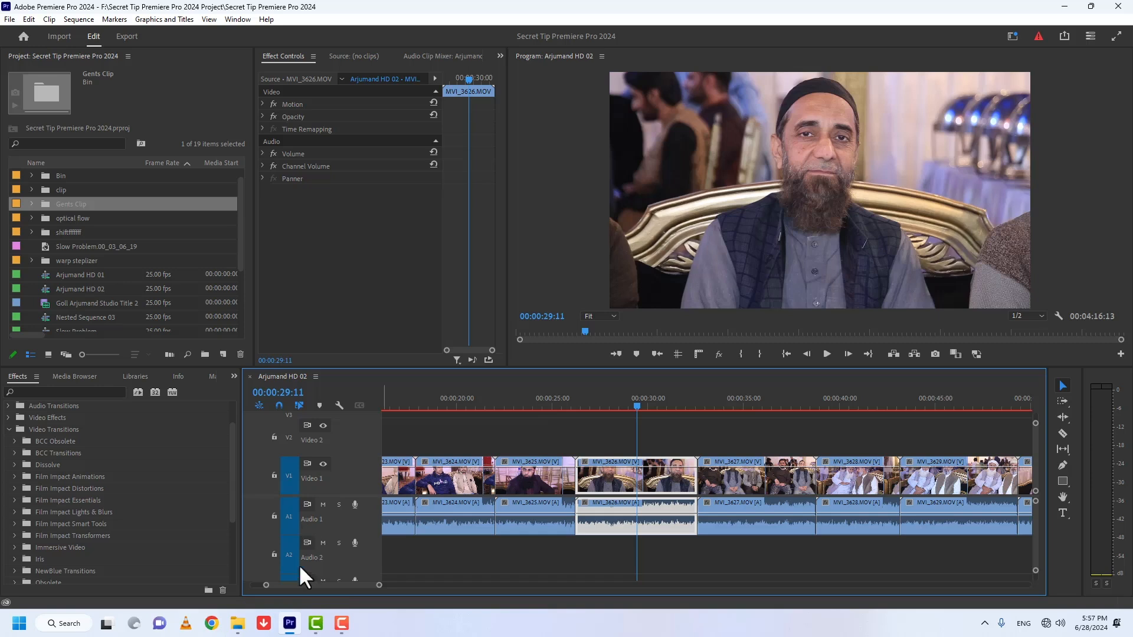
pyautogui.moveTo(233, 465); pyautogui.dragTo(236, 426)
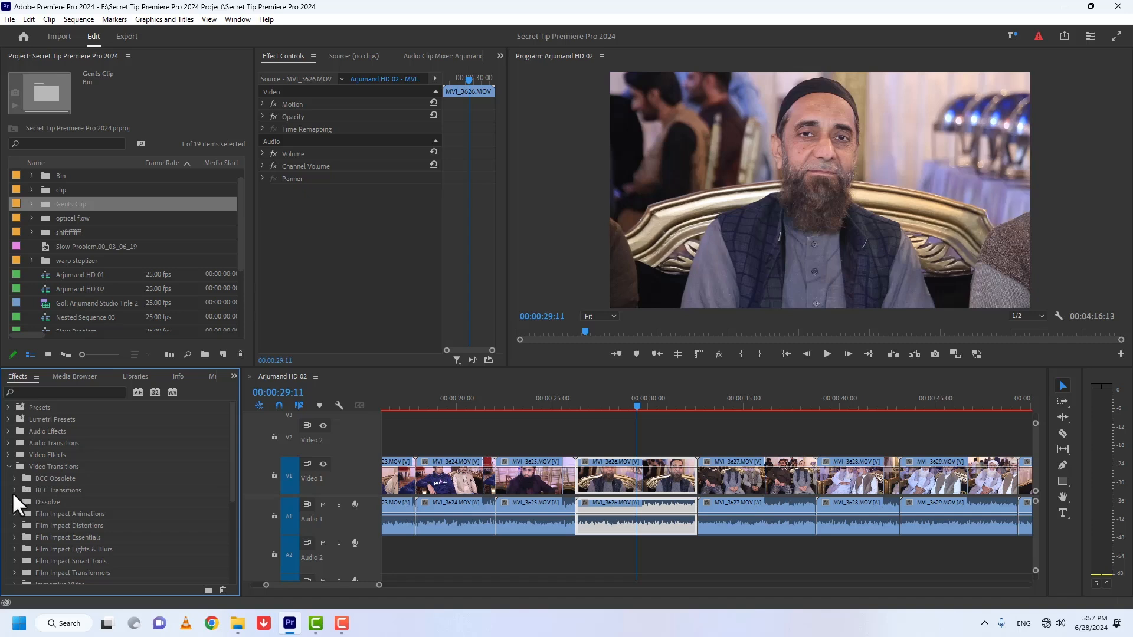
pyautogui.click(237, 623)
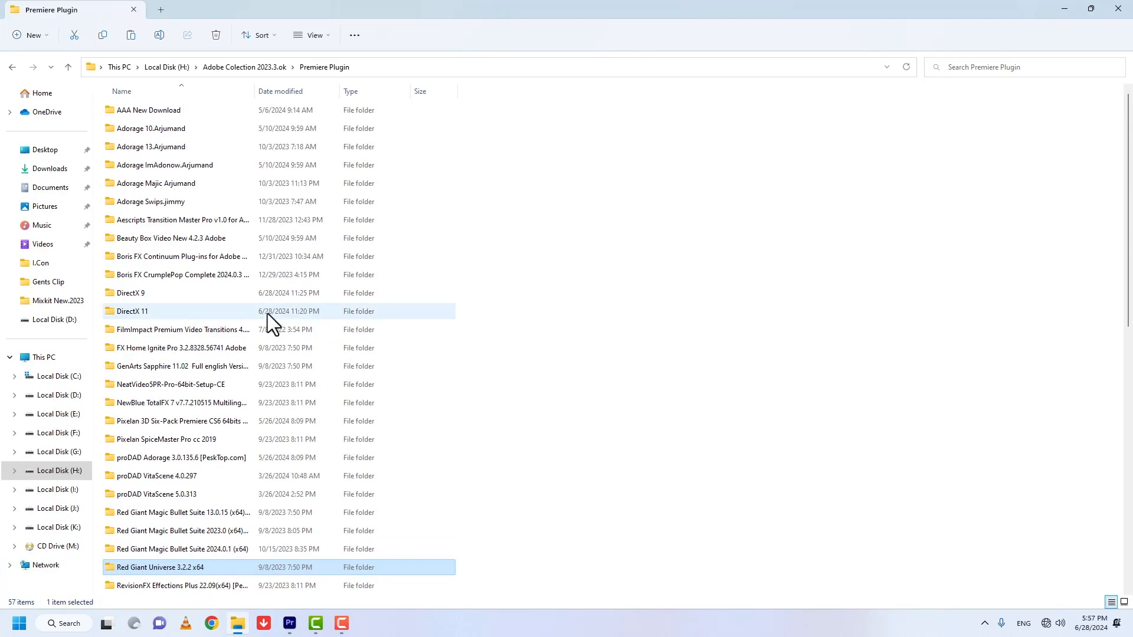
pyautogui.moveTo(144, 260)
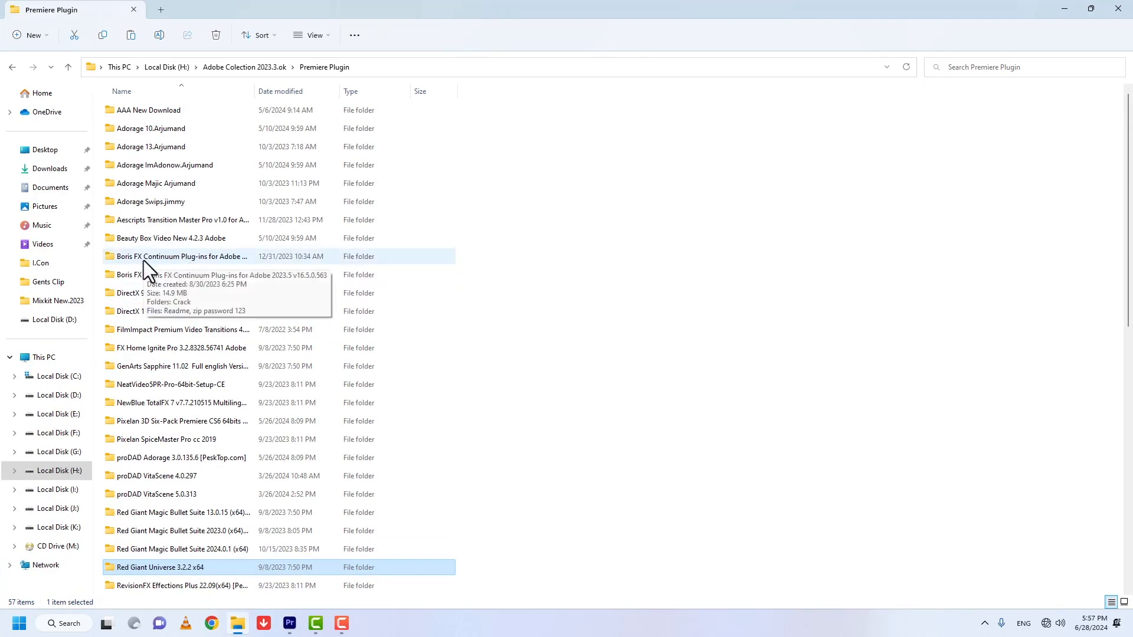
pyautogui.click(144, 259)
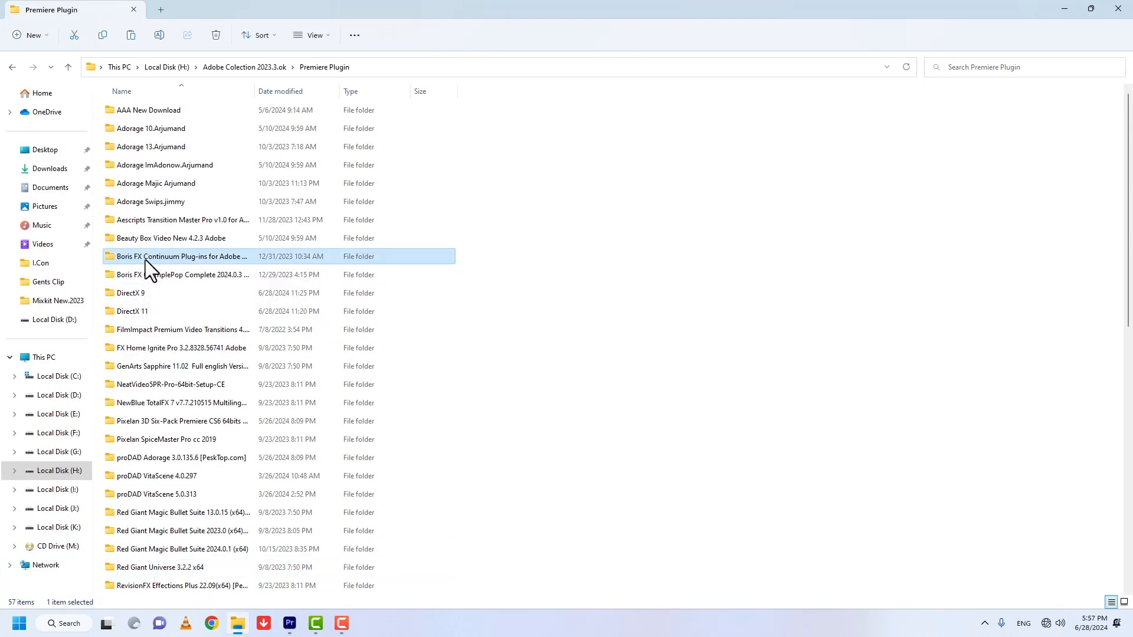
pyautogui.click(145, 260)
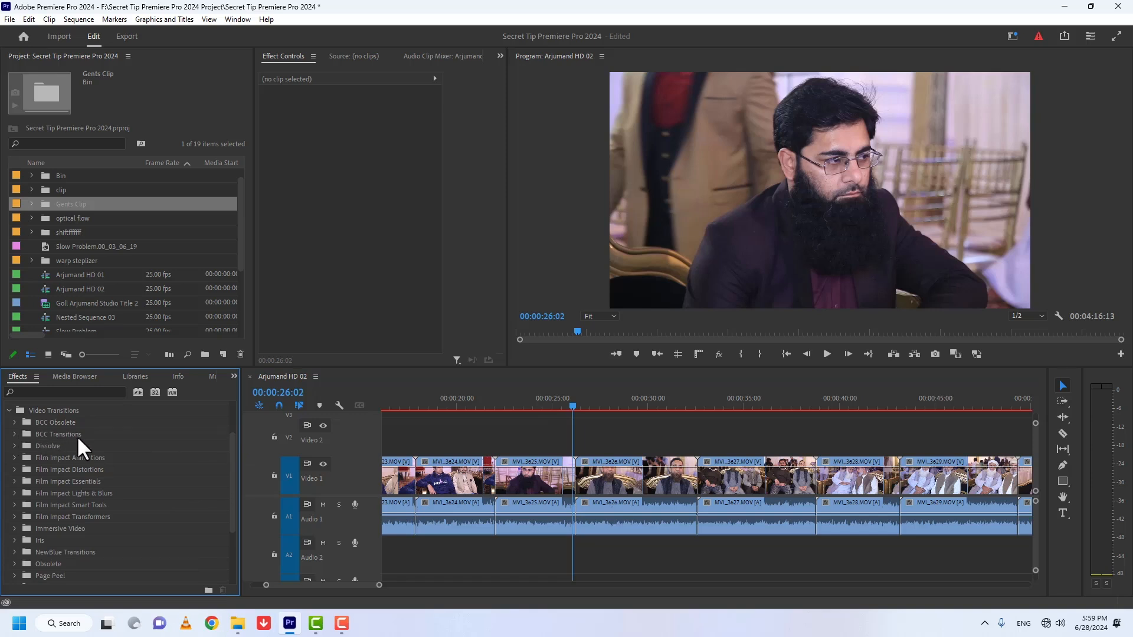
# - Apply the BCC+Swish Glow transition to the cut between MVI_3625.MOV and MVI_3626.MOV on Video 1, accepting repeated frames
pyautogui.click(14, 433)
pyautogui.scroll(-2, 231, 447)
pyautogui.moveTo(33, 457); pyautogui.dragTo(586, 473)
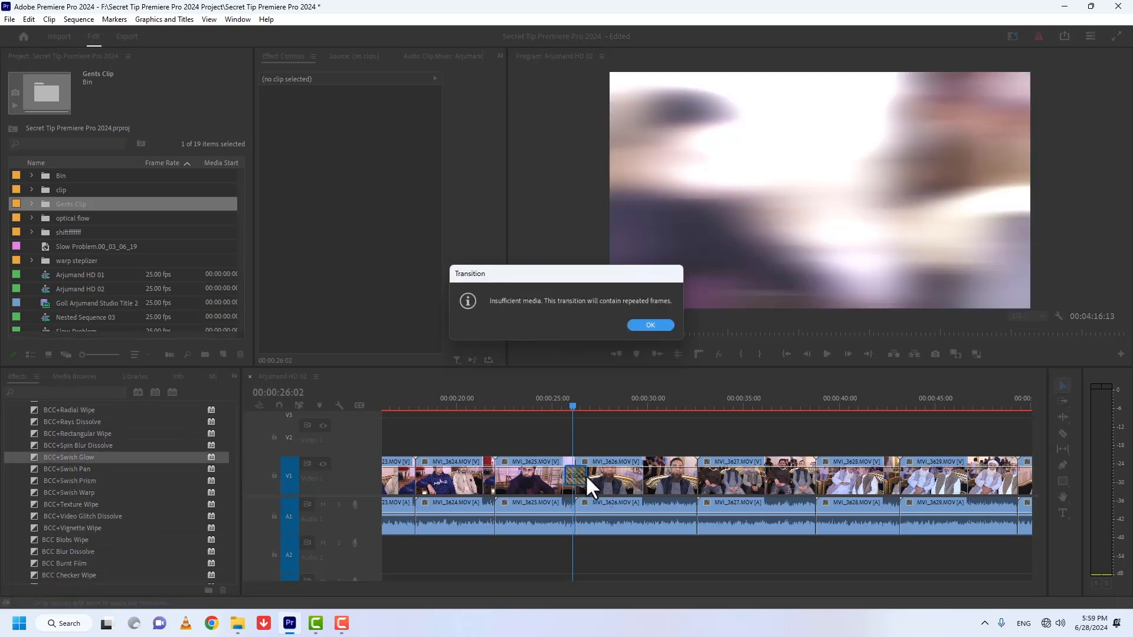
pyautogui.press('Return')
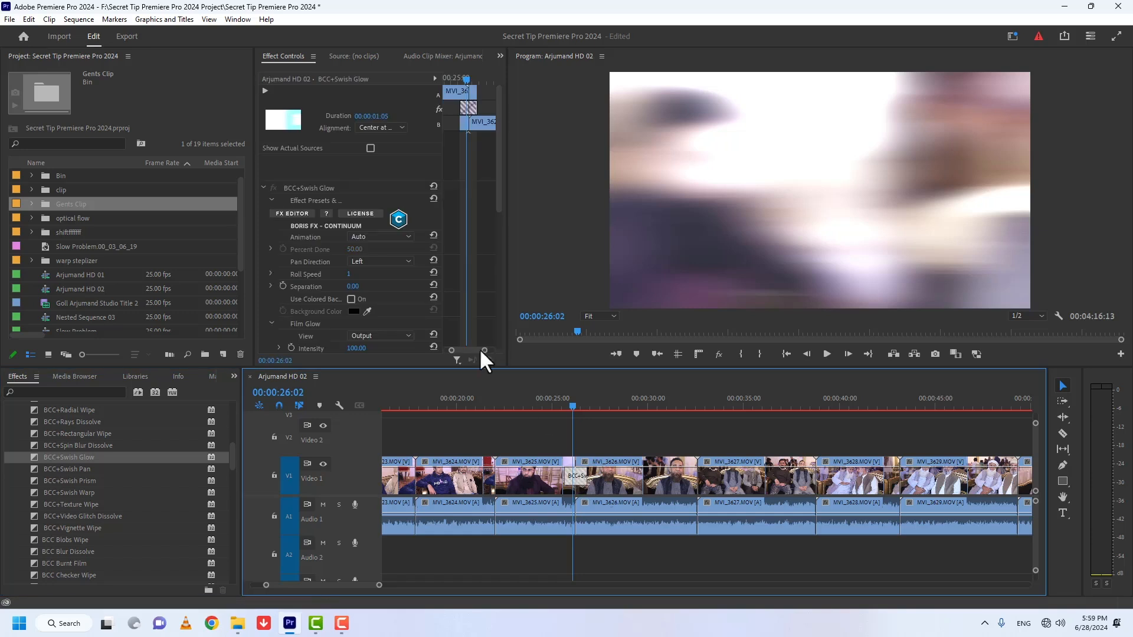
# - Save the BCC+Swish Glow transition settings as a preset named "BCC+Swish Glow arjumand", with type Scale and the transition duration included
pyautogui.rightClick(307, 187)
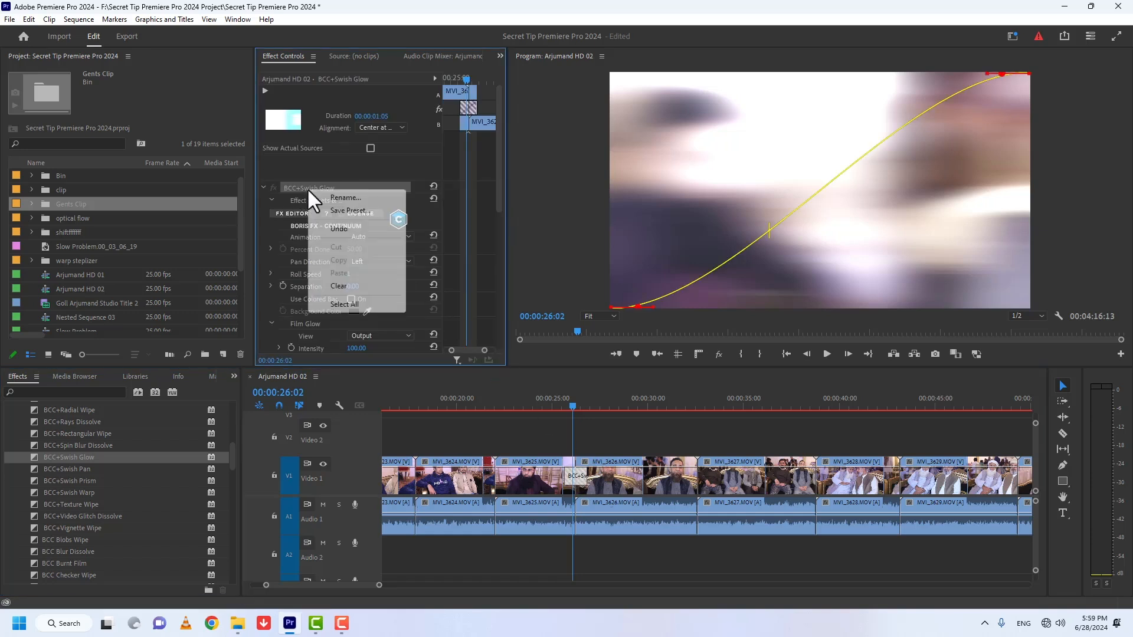
pyautogui.click(347, 210)
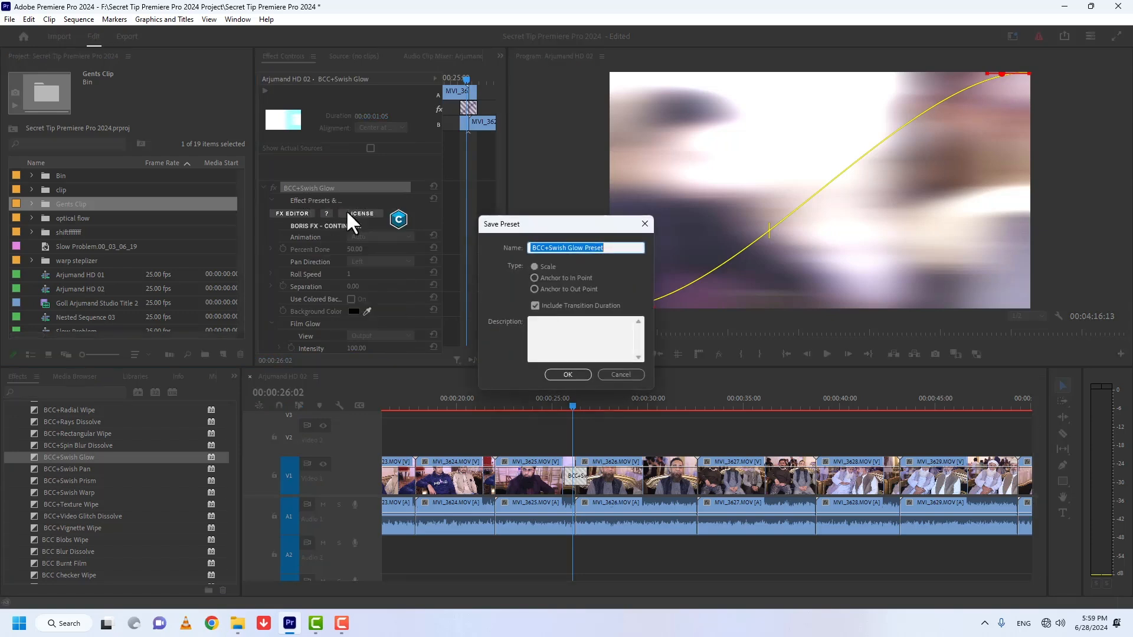
pyautogui.doubleClick(595, 247)
pyautogui.write('arjumand')
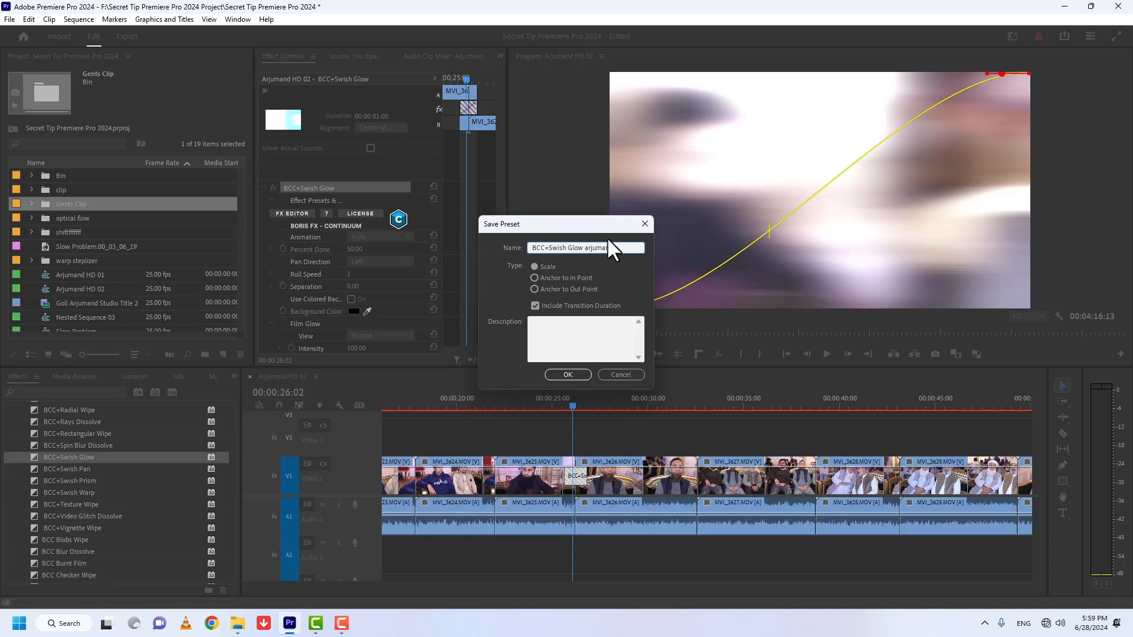
pyautogui.press('Return')
# - Apply the saved BCC+Swish Glow preset to the cut between MVI_3626.MOV and MVI_3627.MOV on Video 1
pyautogui.click(698, 408)
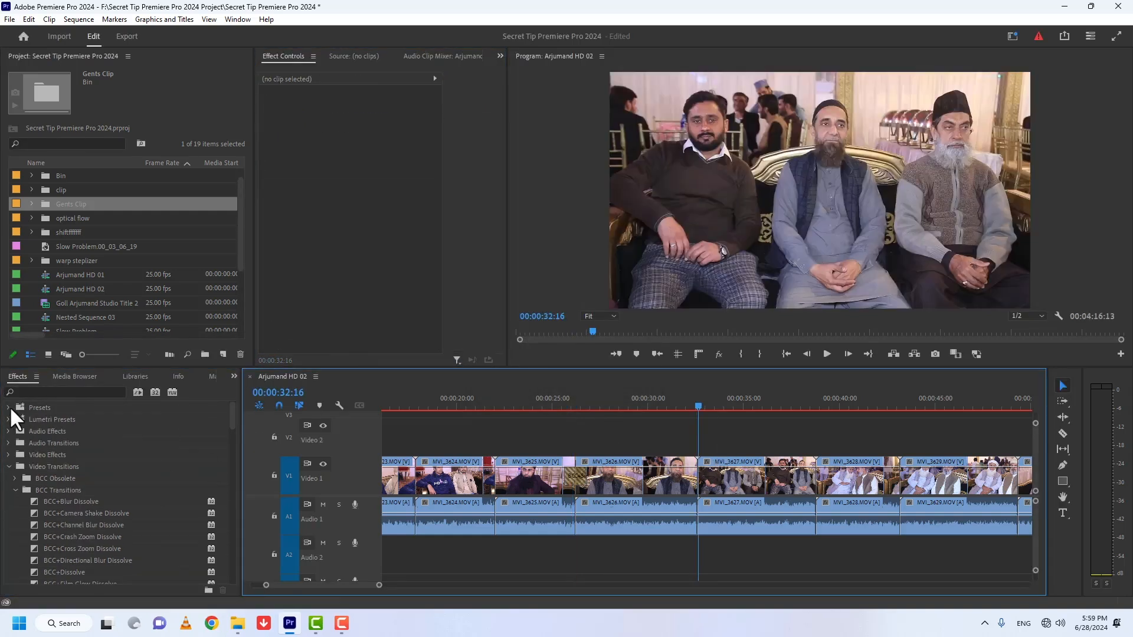
pyautogui.click(12, 418)
pyautogui.moveTo(36, 420); pyautogui.dragTo(697, 470)
pyautogui.press('Return')
# - Play the sequence from just before the MVI_3626/MVI_3627 cut to preview the preset transition
pyautogui.click(679, 406)
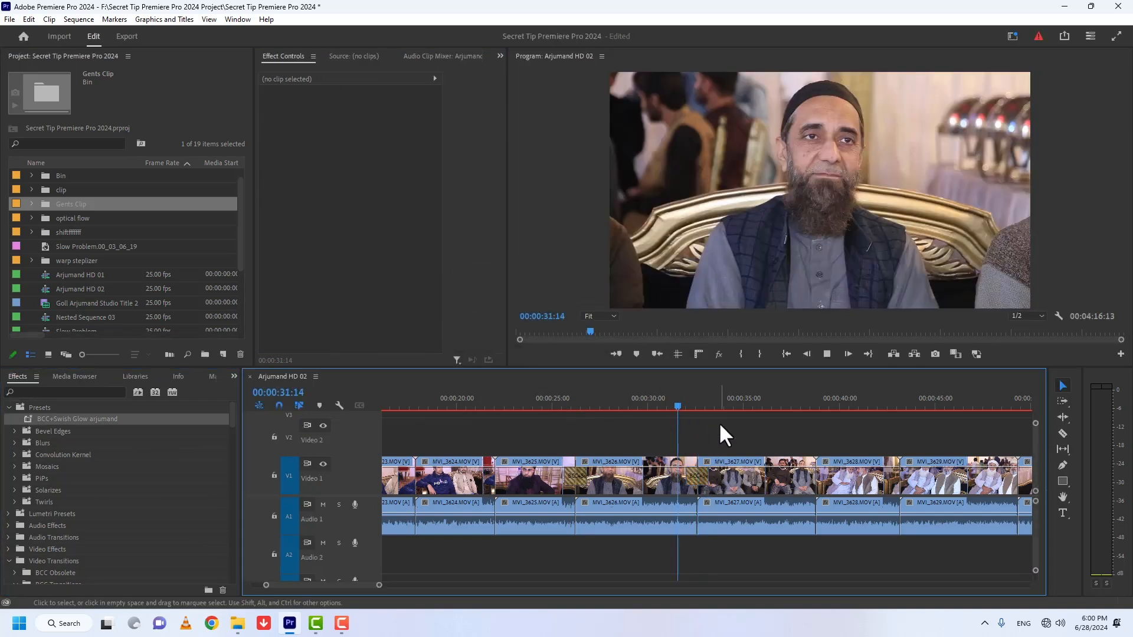
pyautogui.press('space')
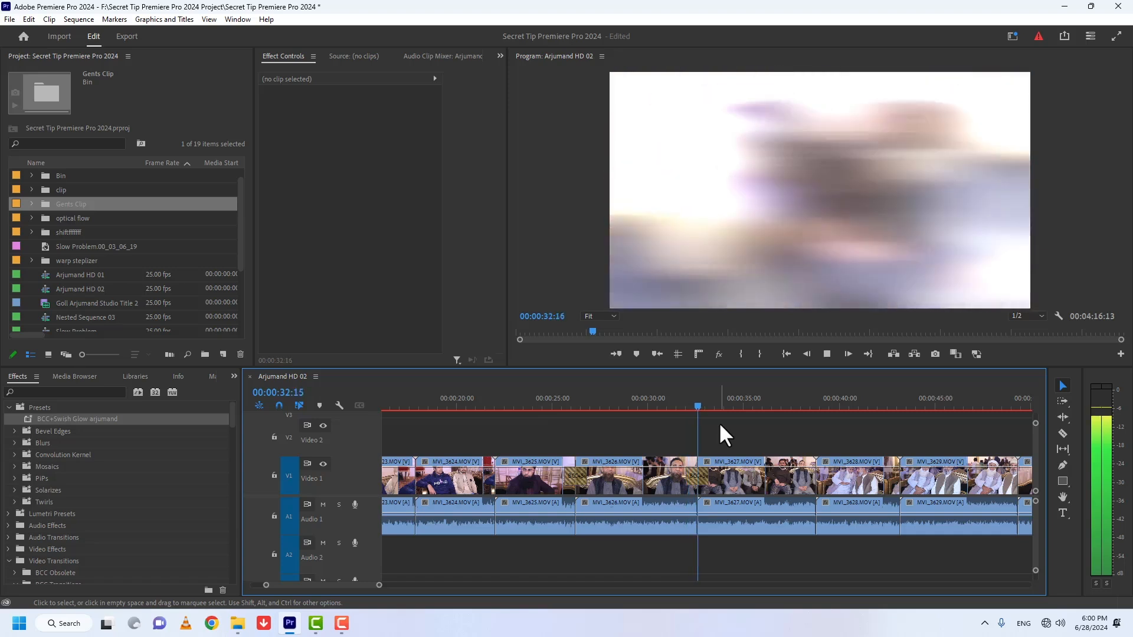
pyautogui.press('space')
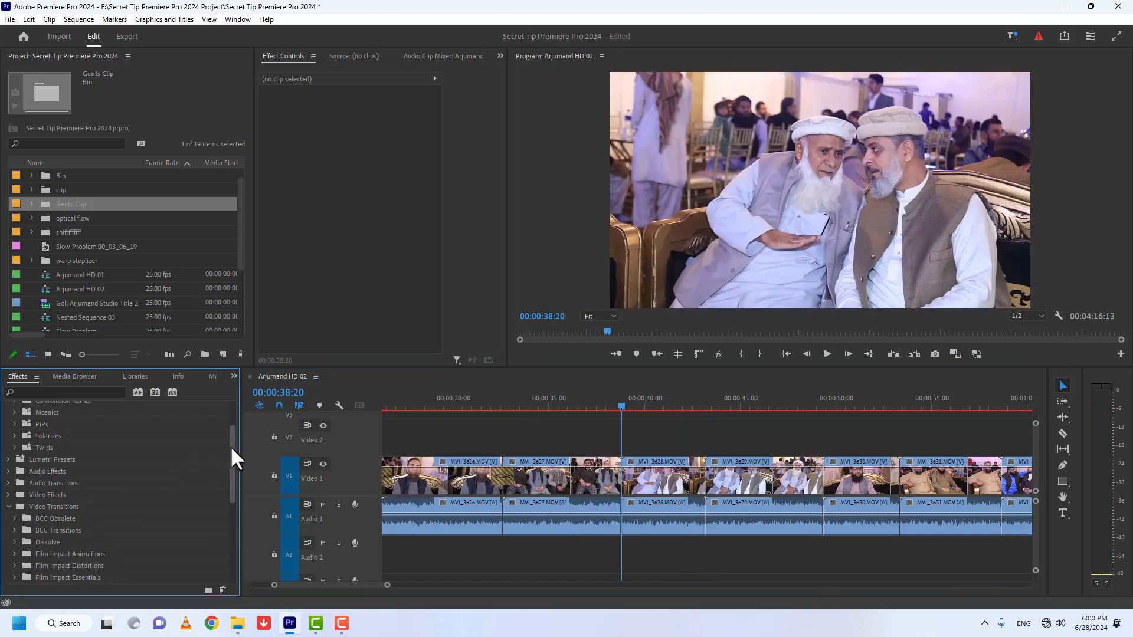
# - Expand the Film Impact Lights & Blurs transitions, then check the full name of the FilmImpact Premium Video Transitions folder in File Explorer
pyautogui.moveTo(231, 446); pyautogui.dragTo(222, 504)
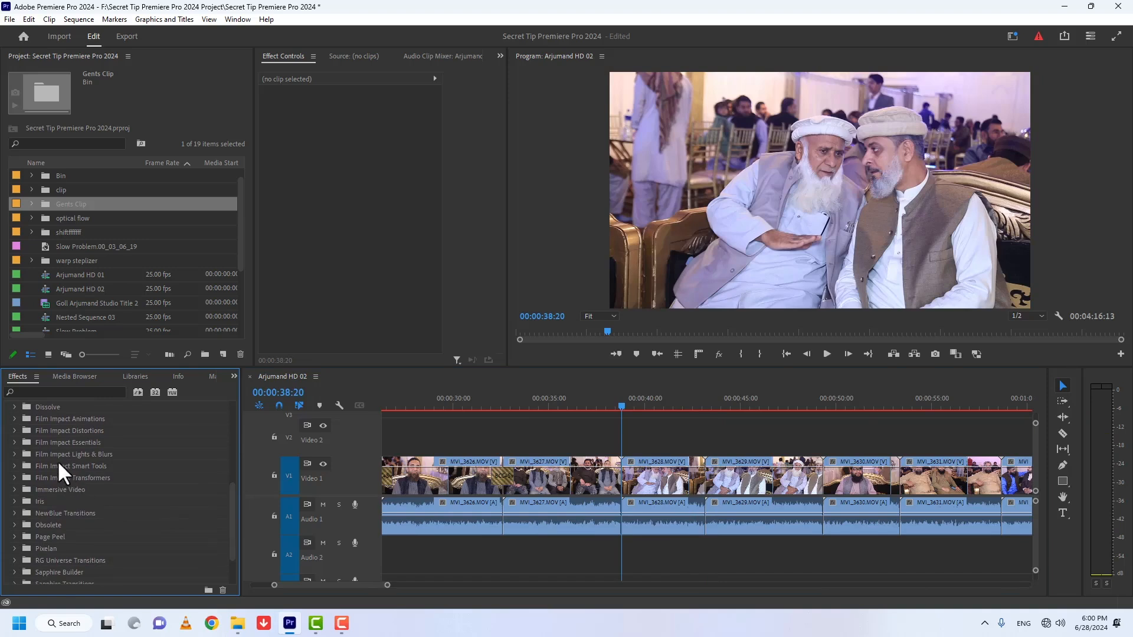
pyautogui.click(14, 454)
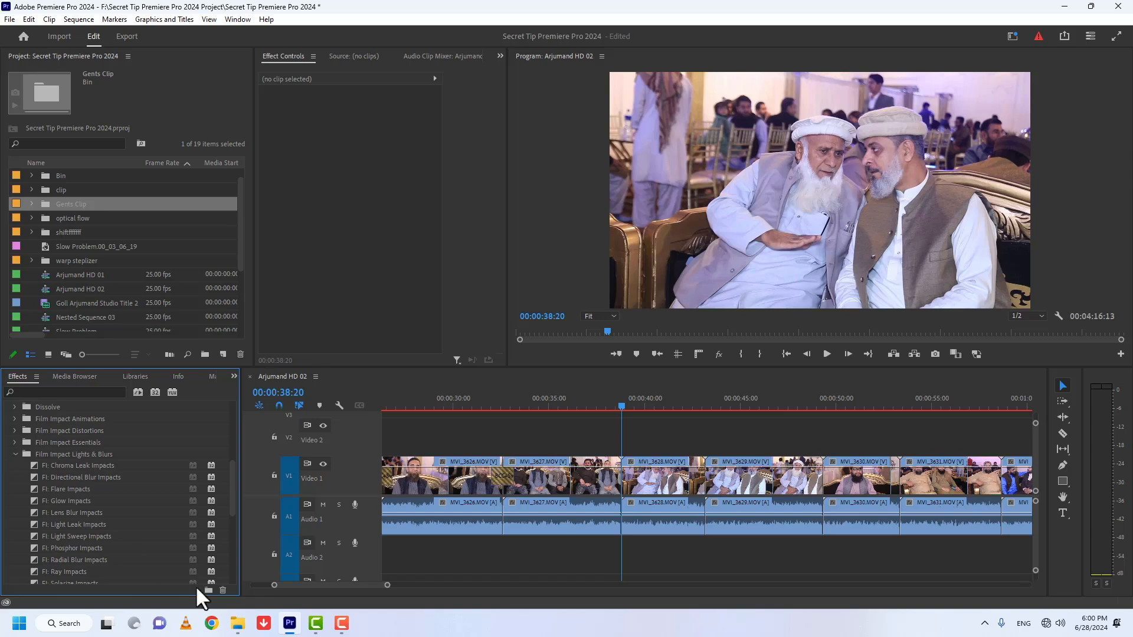
pyautogui.click(238, 625)
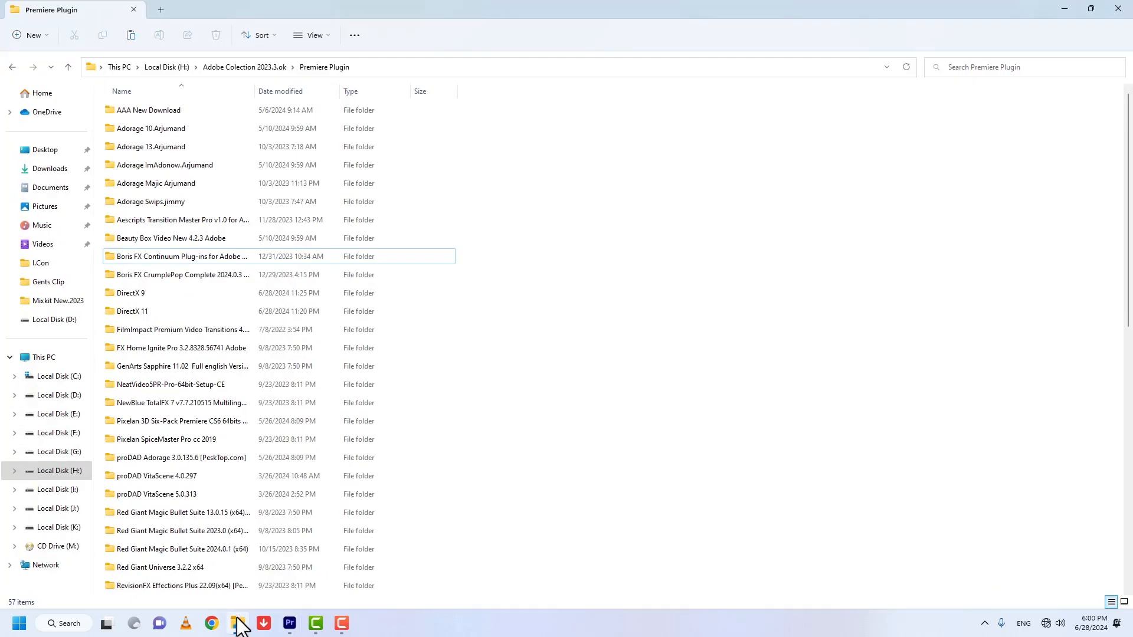
pyautogui.click(151, 332)
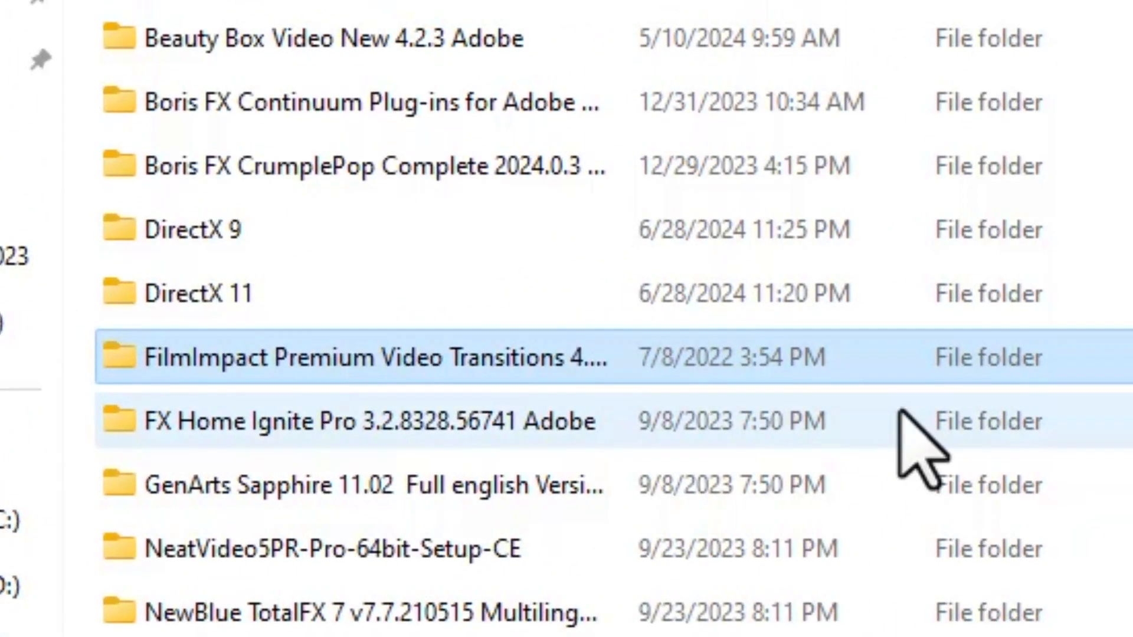
pyautogui.press('F2')
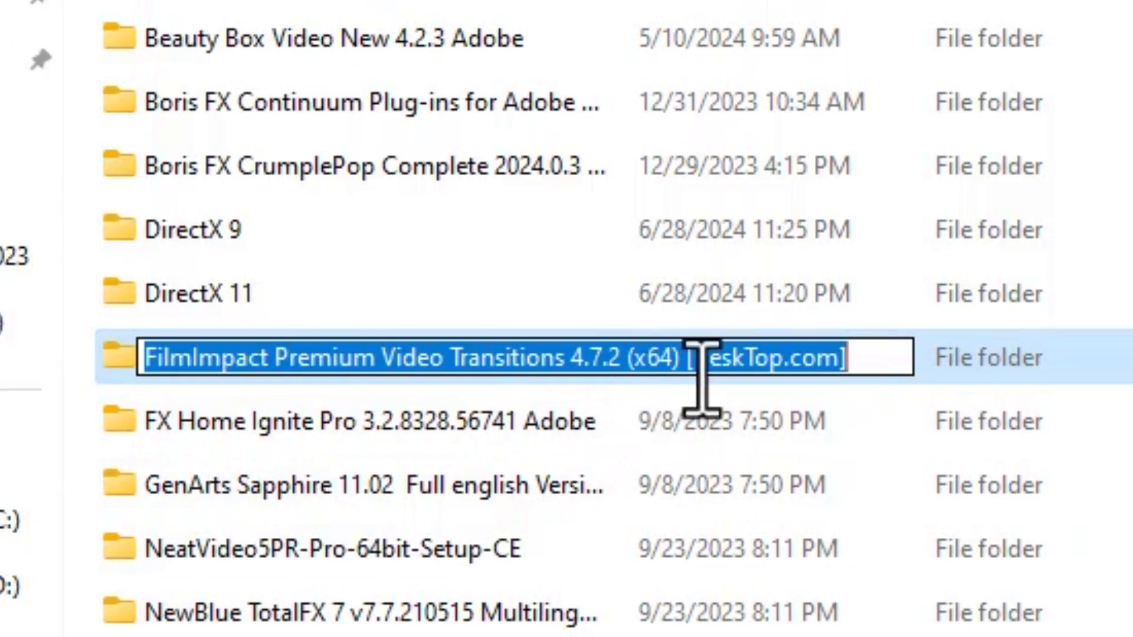
pyautogui.moveTo(683, 358); pyautogui.dragTo(861, 361)
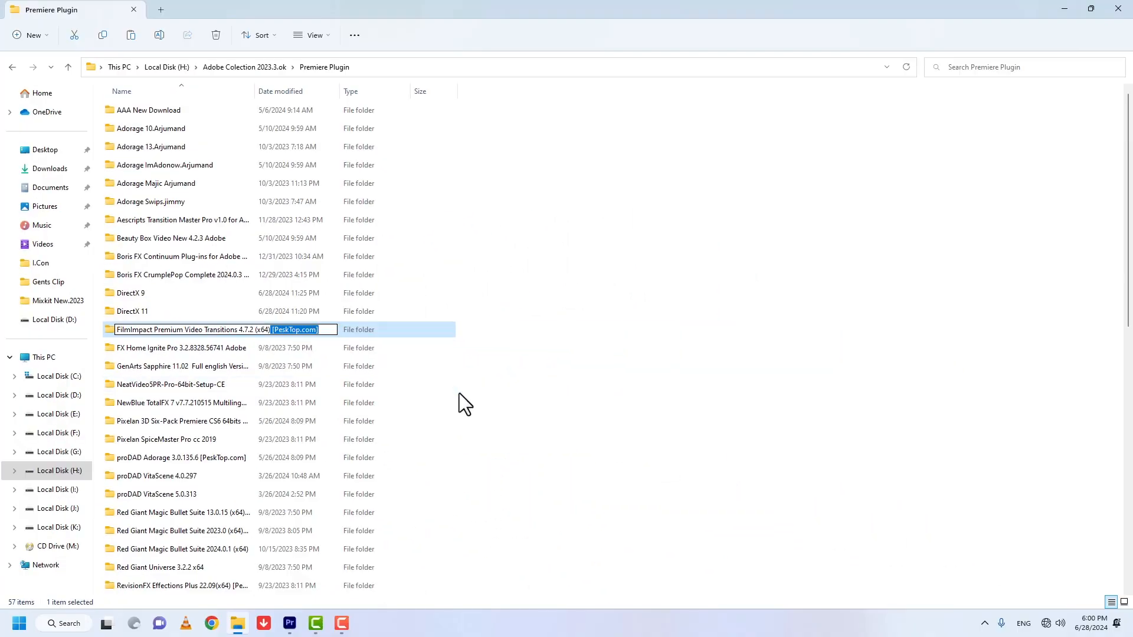
pyautogui.click(459, 393)
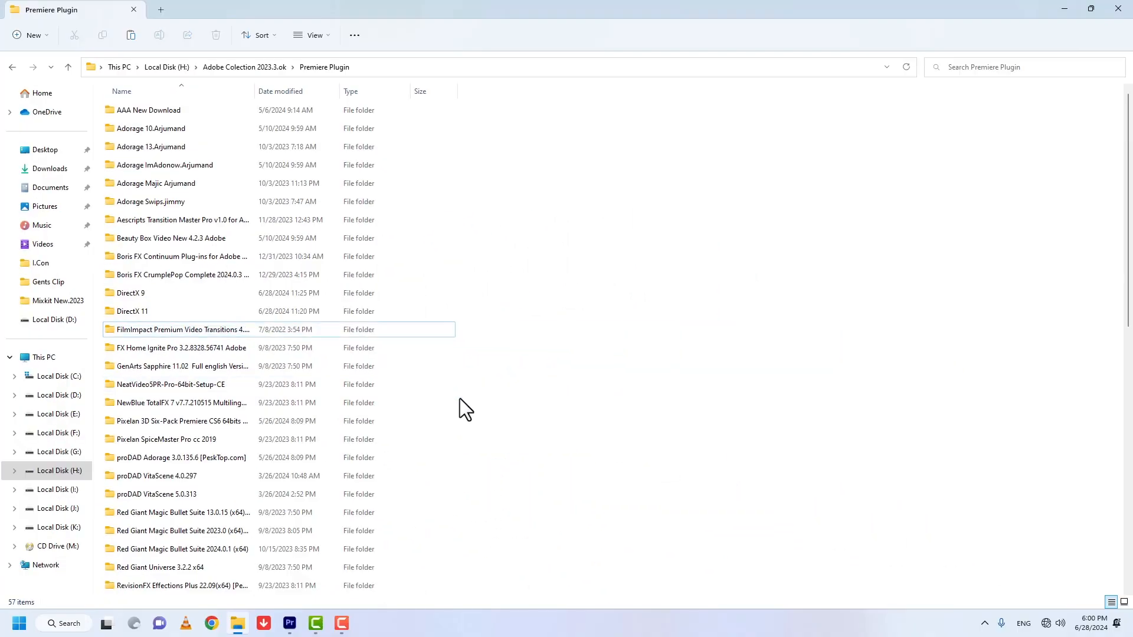
# - Switch back to Premiere Pro and apply FI: Radial Blur Impacts to the cut between MVI_3627.MOV and MVI_3628.MOV
pyautogui.click(289, 623)
pyautogui.scroll(-2, 47, 530)
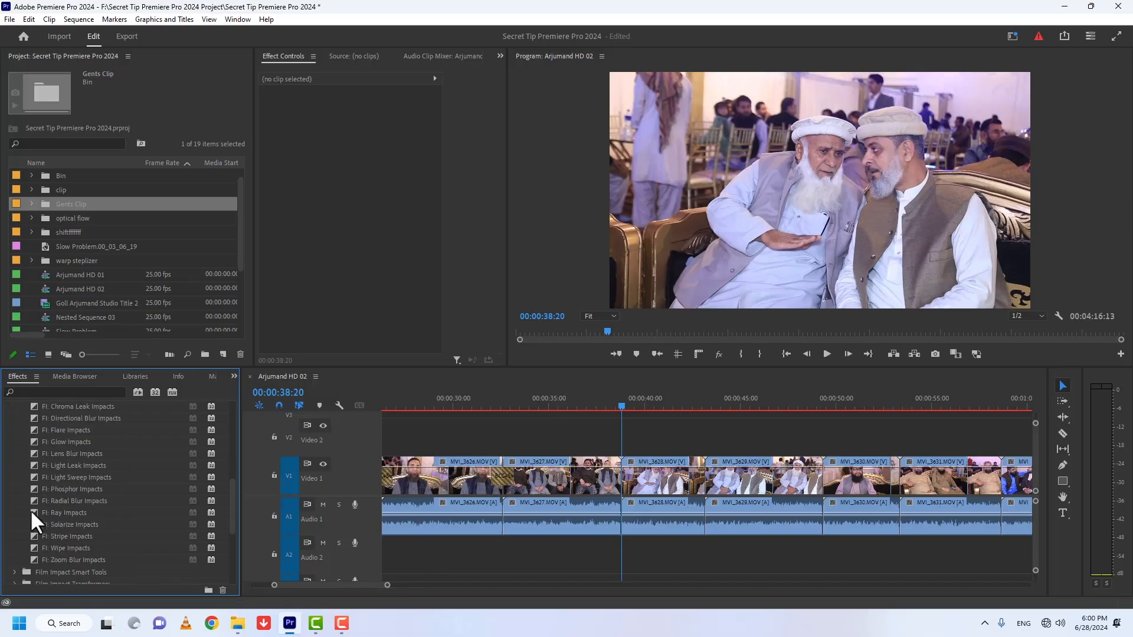
pyautogui.moveTo(33, 501); pyautogui.dragTo(621, 469)
pyautogui.press('Return')
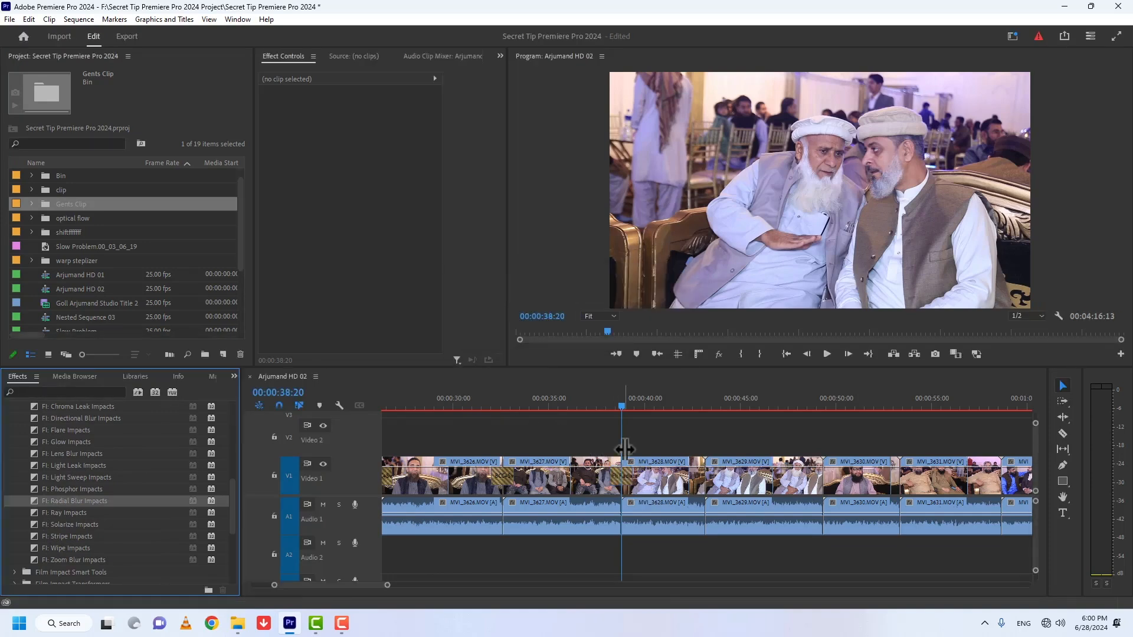
# - Preview the radial blur transition from just before its cut, then return the playhead to the cut
pyautogui.moveTo(621, 403); pyautogui.dragTo(601, 405)
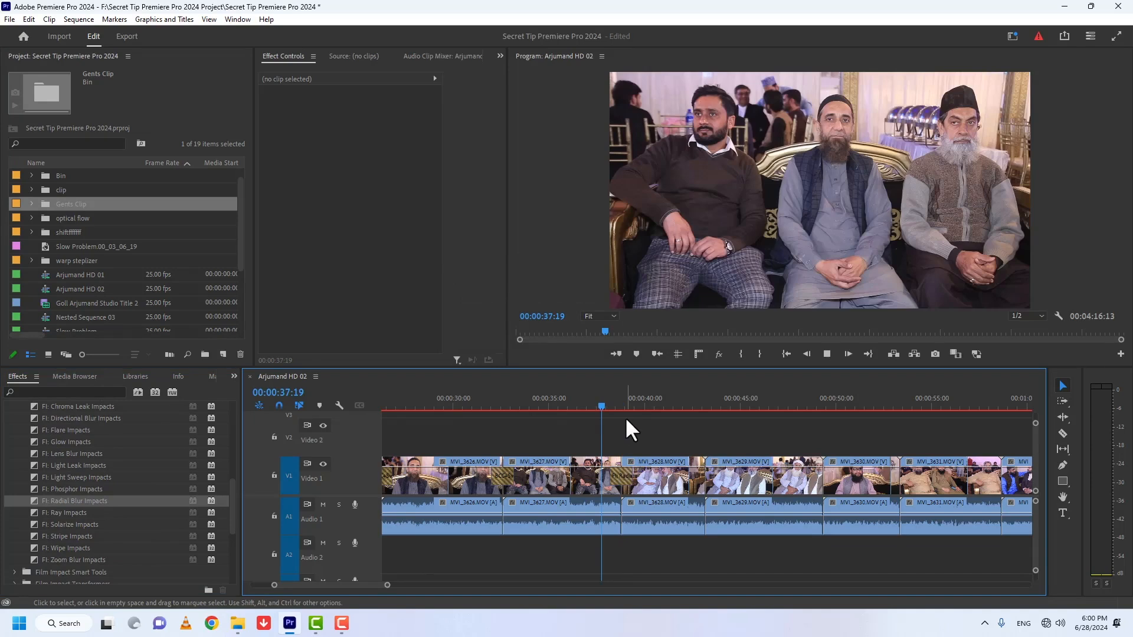
pyautogui.press('space')
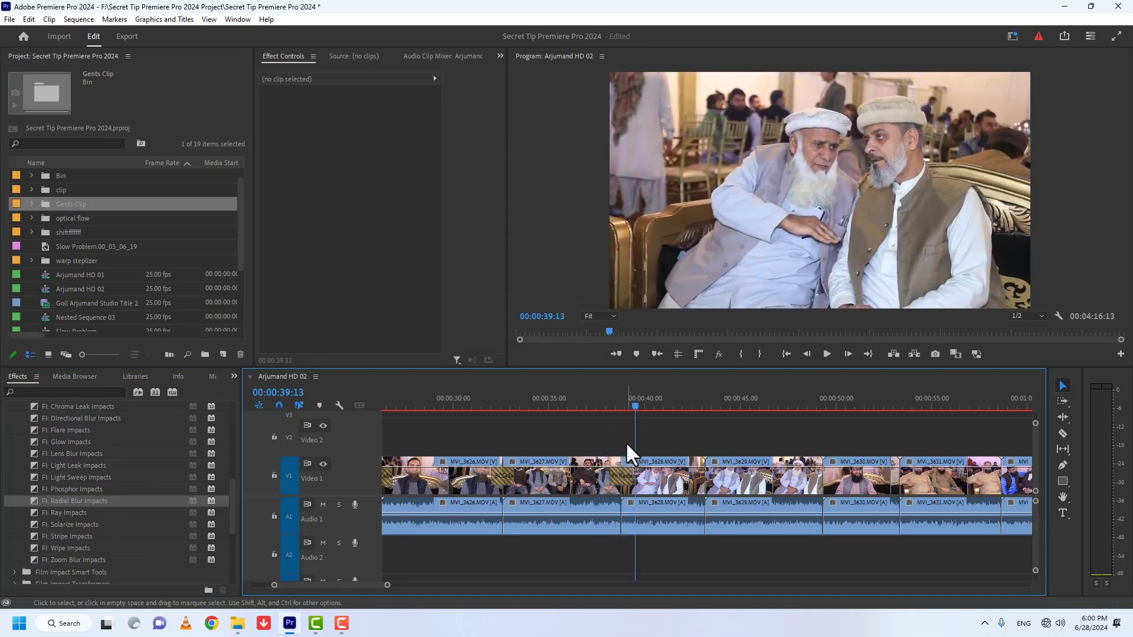
pyautogui.click(621, 406)
# - Save the radial blur transition as "FI: Radial Blur Impacts Preset", with type Scale and the transition duration included
pyautogui.click(622, 473)
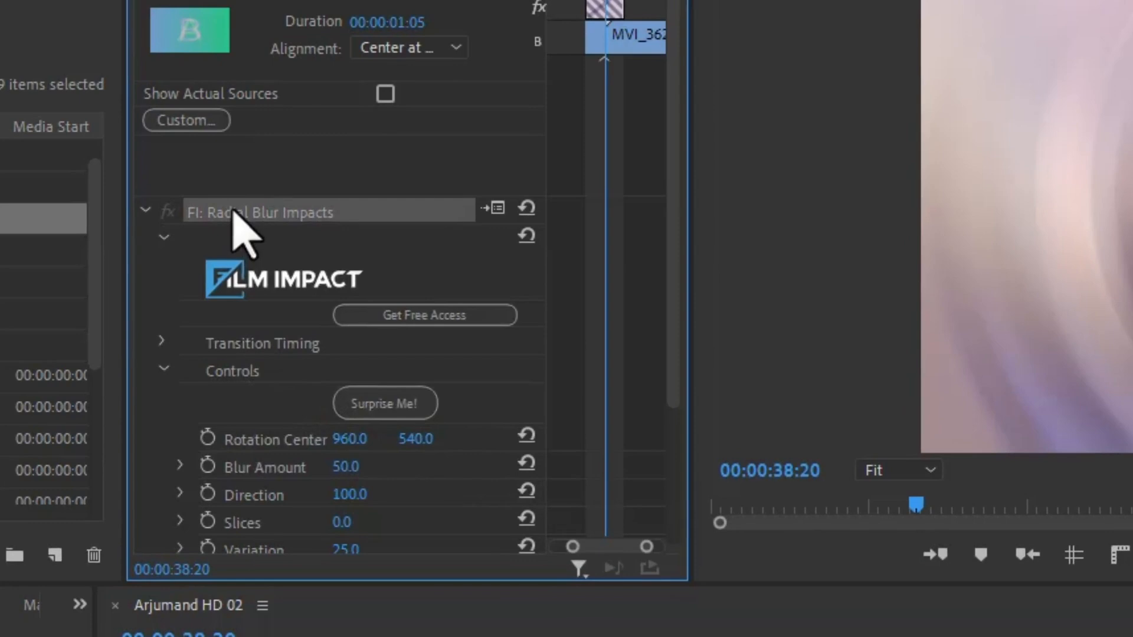
pyautogui.rightClick(302, 200)
pyautogui.click(322, 255)
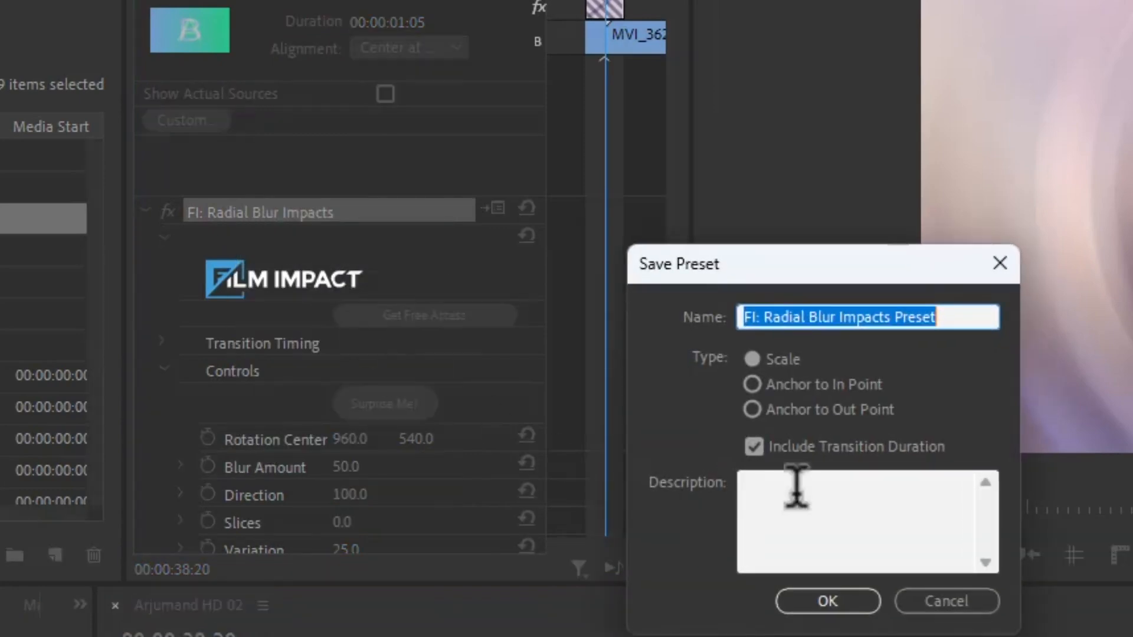
pyautogui.click(823, 602)
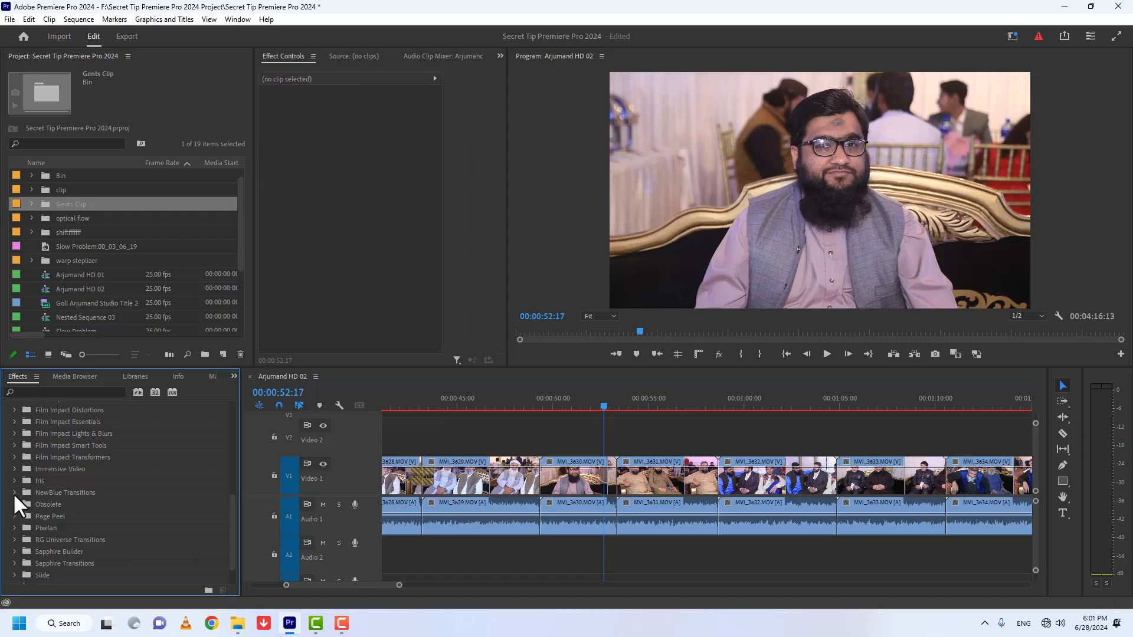
# - Expand the NewBlue Transitions group, then switch to File Explorer and select the NewBlue TotalFX 7 folder in Premiere Plugin
pyautogui.click(12, 493)
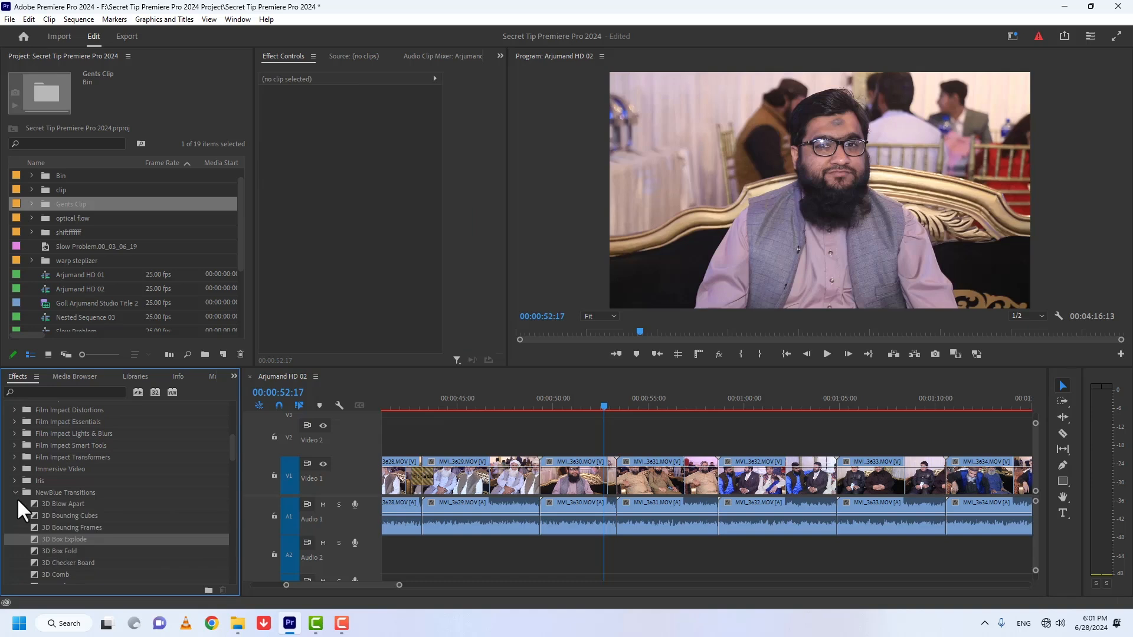
pyautogui.click(237, 623)
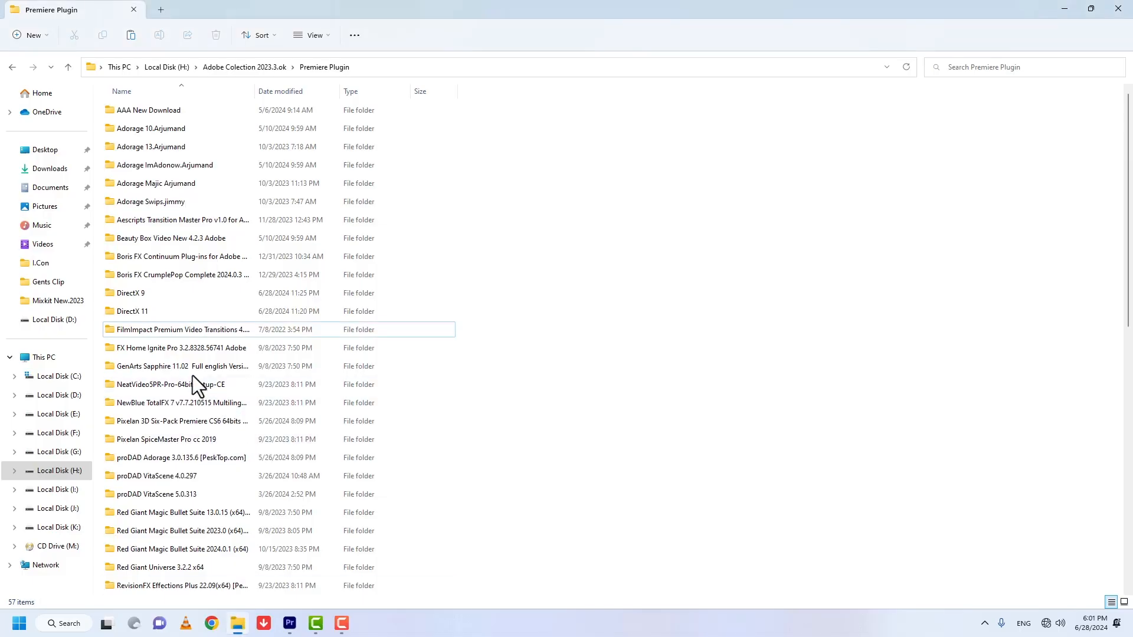
pyautogui.scroll(-2, 161, 362)
pyautogui.click(167, 296)
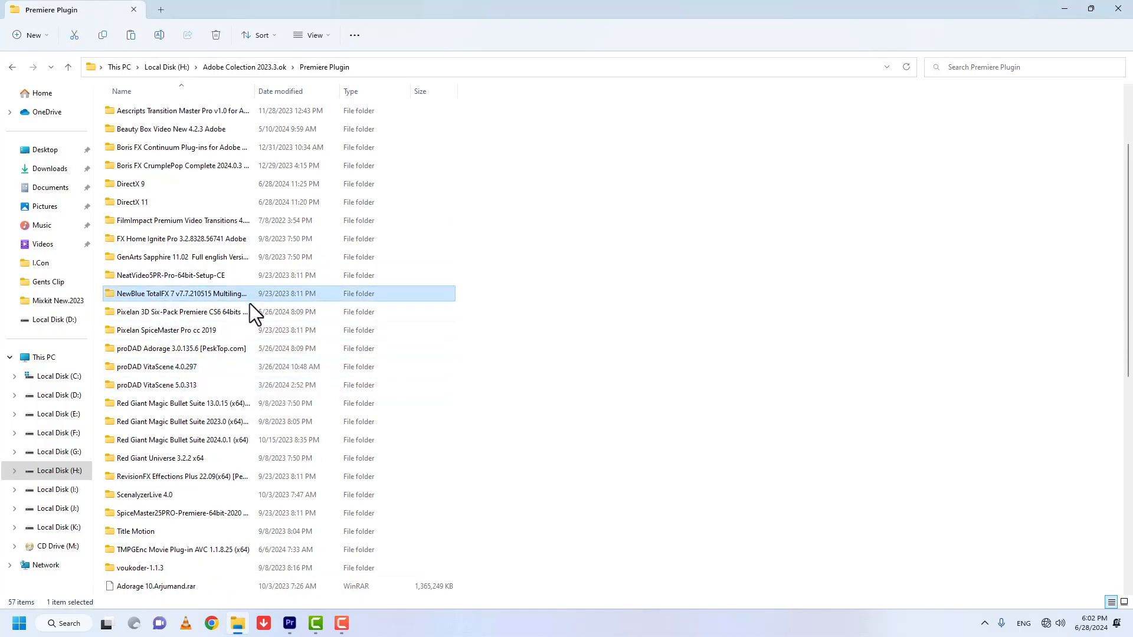
# - Open the NewBlue TotalFX 7 folder's name for editing to examine it in full, then leave the name as is
pyautogui.press('F2')
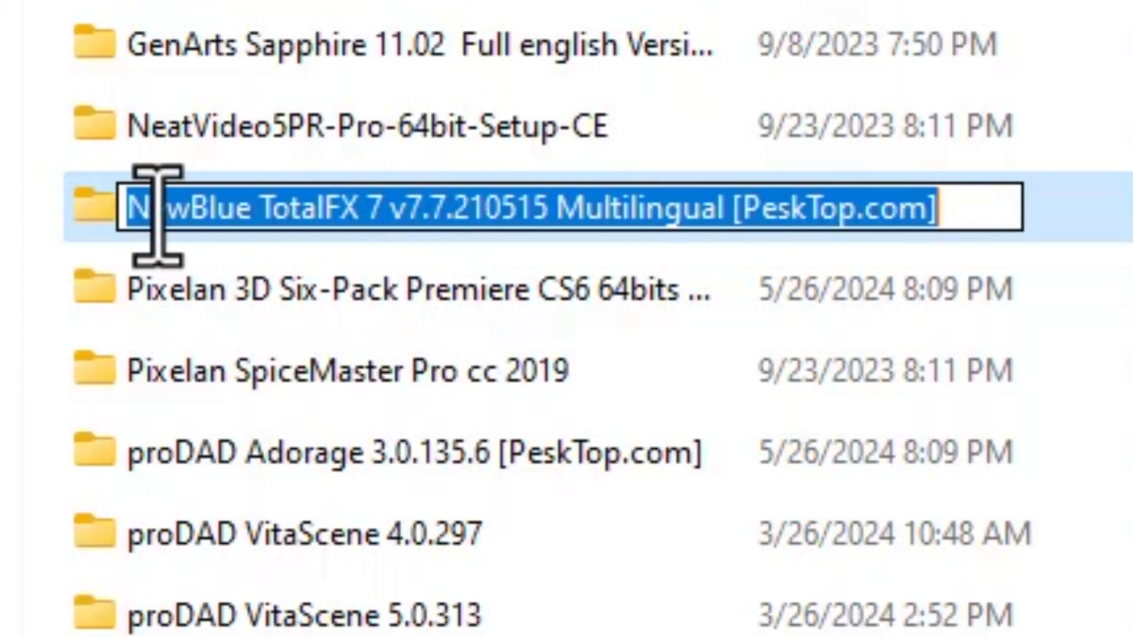
pyautogui.moveTo(744, 222); pyautogui.dragTo(946, 236)
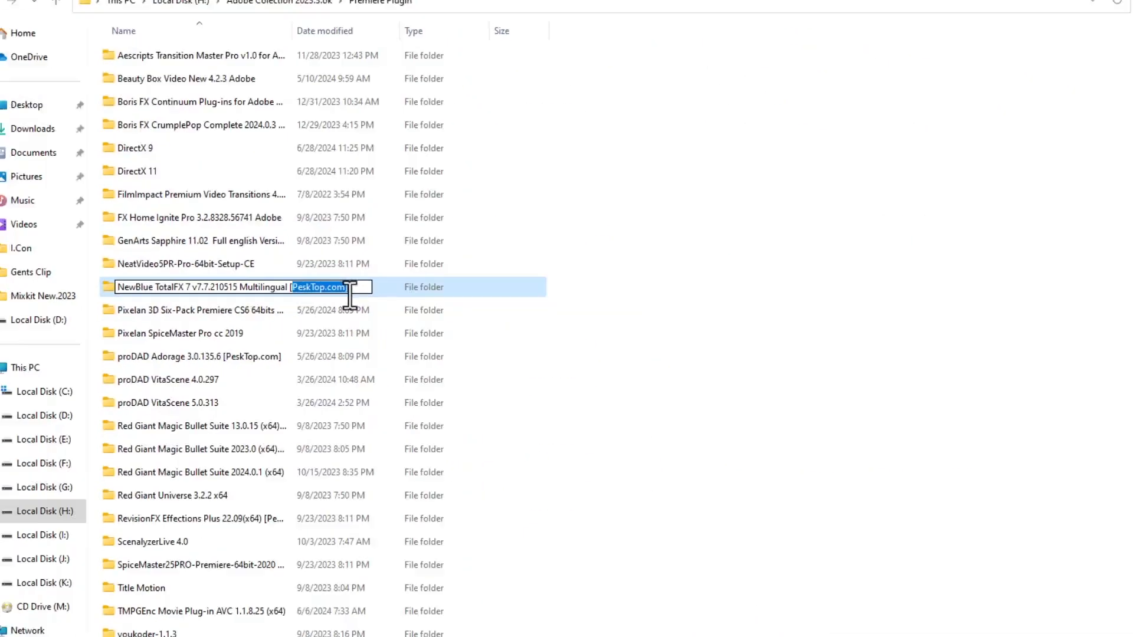
pyautogui.click(683, 361)
# - Switch back to Premiere Pro, apply 3D Blow Apart to the cut between MVI_3630.MOV and MVI_3631.MOV, and preview it
pyautogui.click(289, 623)
pyautogui.click(73, 572)
pyautogui.scroll(-2, 73, 566)
pyautogui.moveTo(47, 444); pyautogui.dragTo(653, 463)
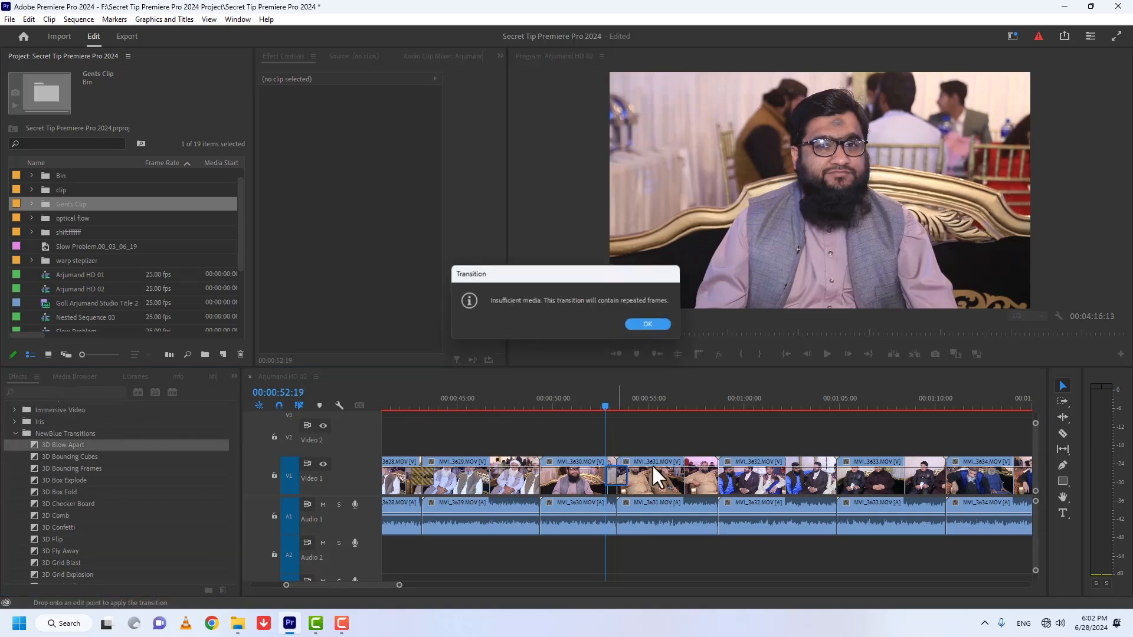
pyautogui.press('Return')
pyautogui.press('space')
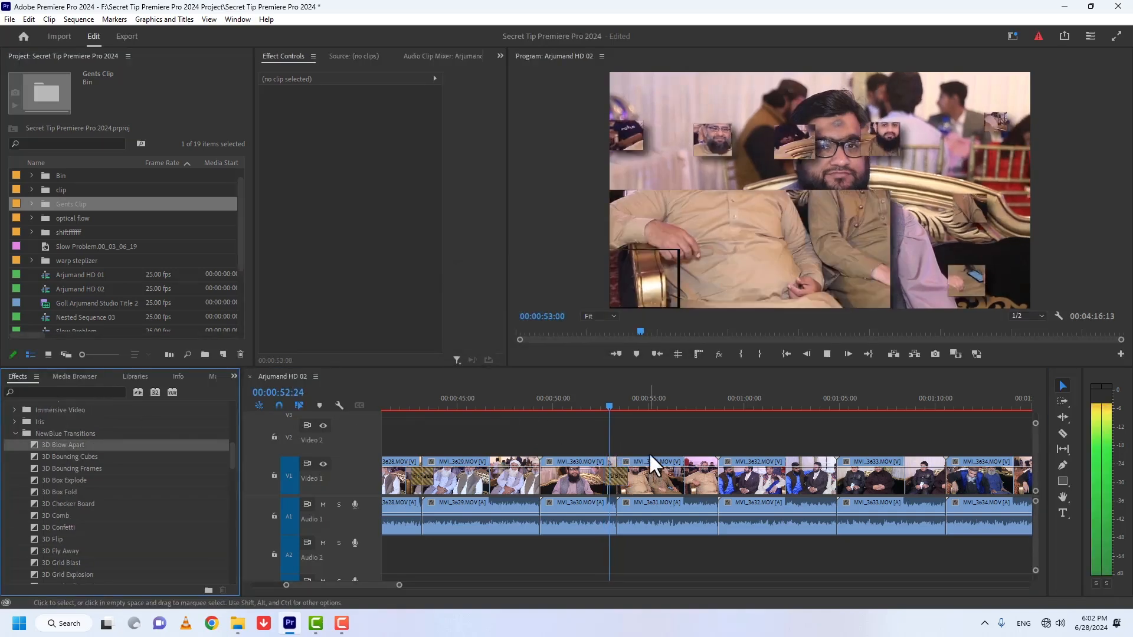
pyautogui.click(614, 401)
# - Save the 3D Blow Apart transition as "3D Blow Apart Preset", with type Scale and the transition duration included
pyautogui.click(617, 472)
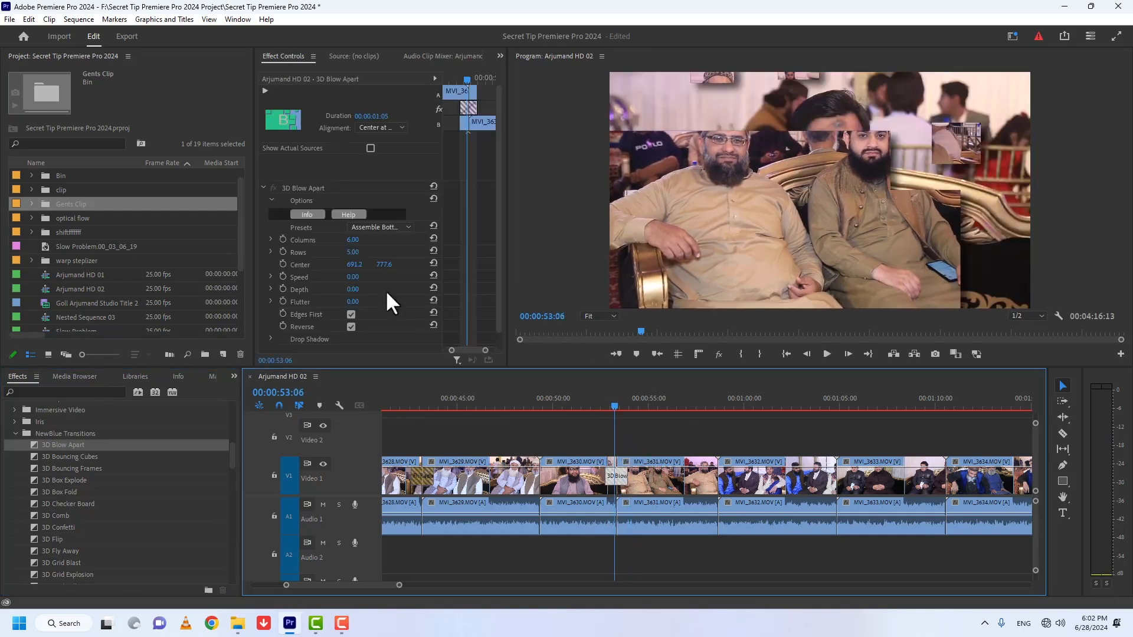
pyautogui.click(302, 188)
pyautogui.rightClick(302, 188)
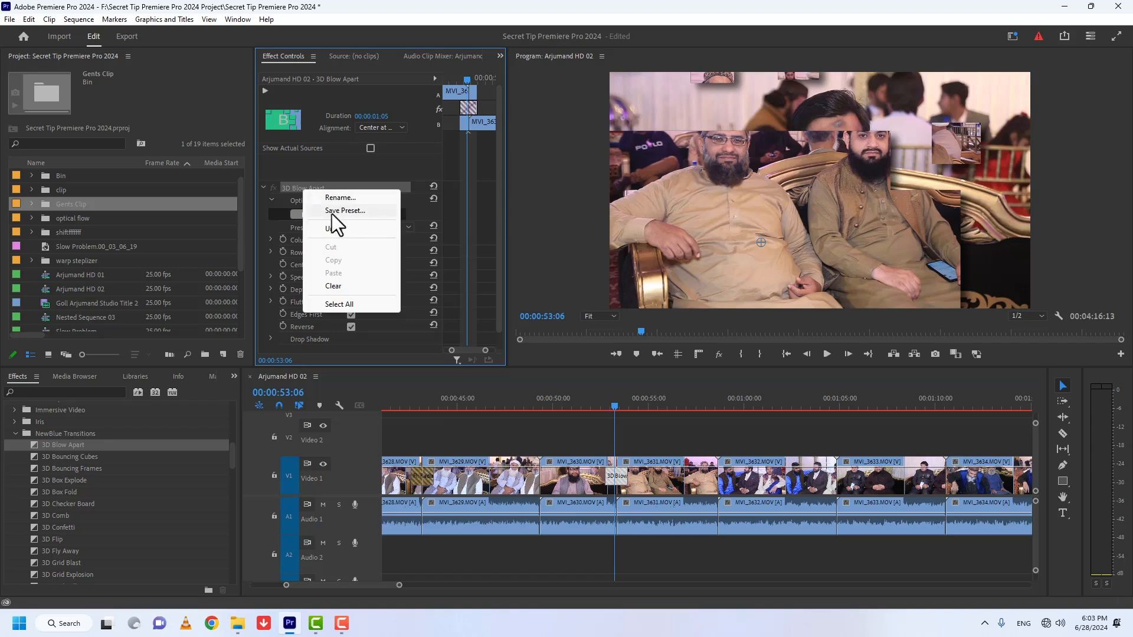
pyautogui.click(332, 211)
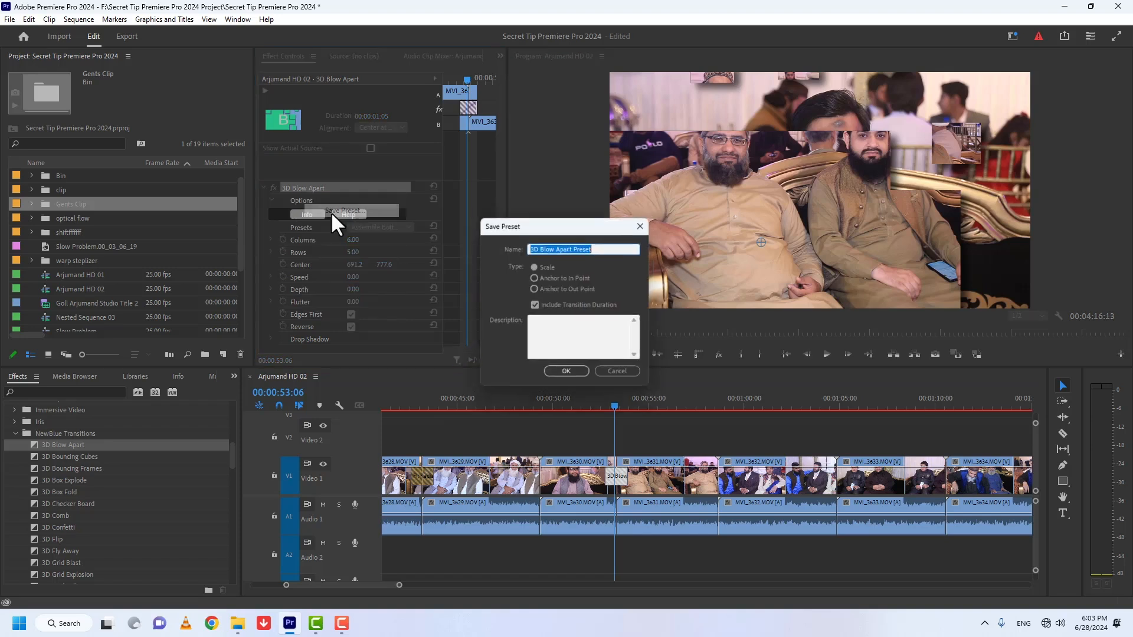
pyautogui.click(567, 374)
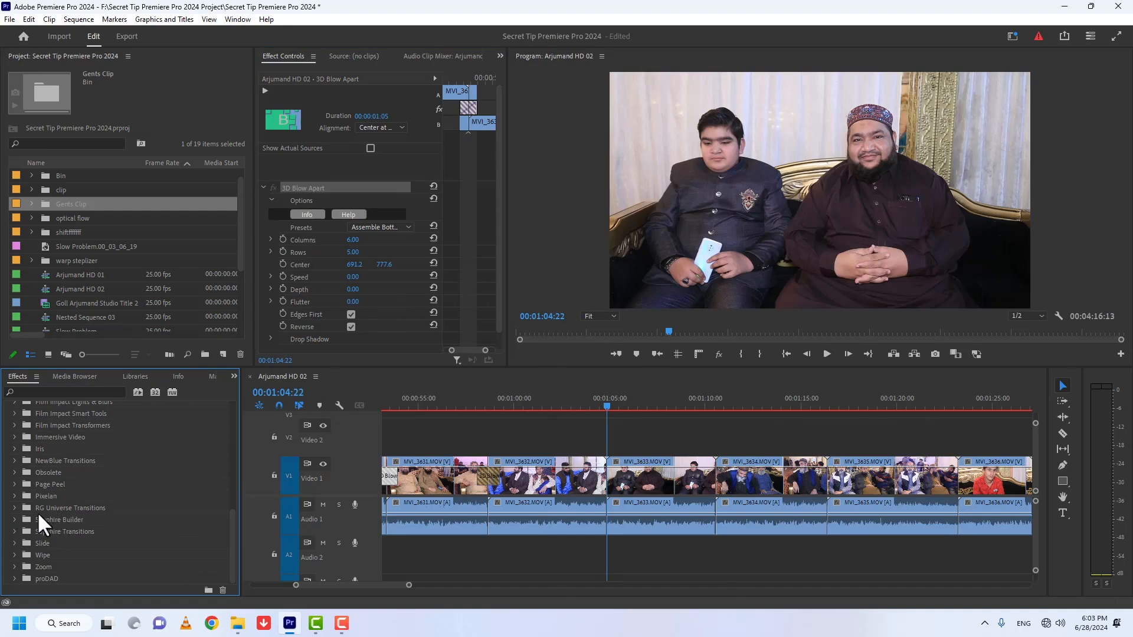
# - Expand the RG Universe Transitions group, then switch to File Explorer and examine the Red Giant Universe 3.2.2 x64 folder's name
pyautogui.click(14, 507)
pyautogui.scroll(-3, 231, 476)
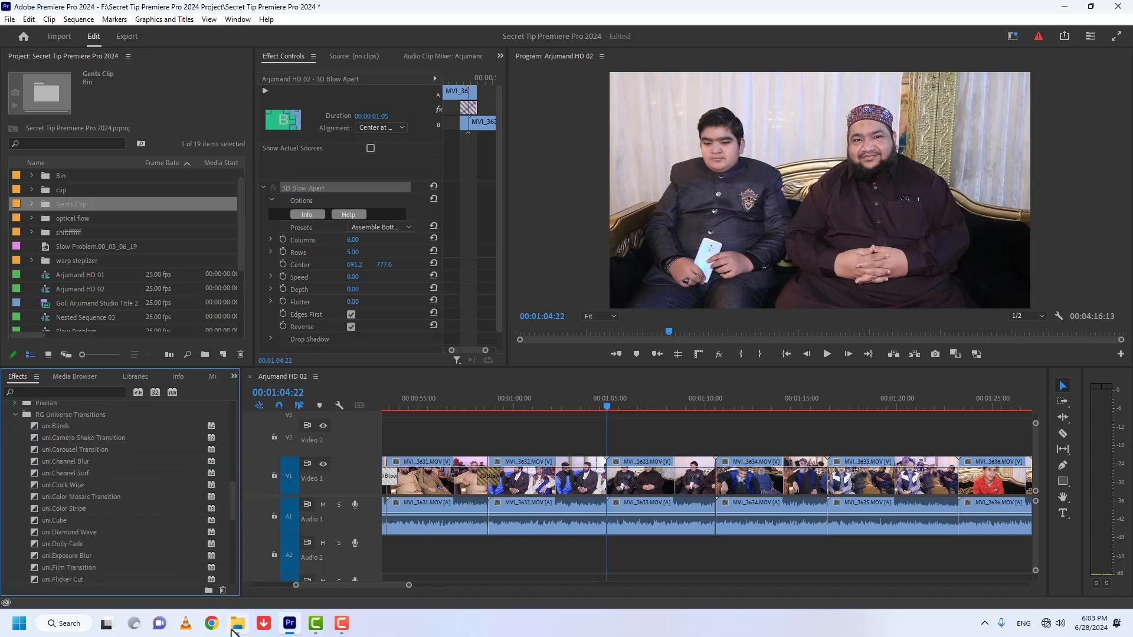
pyautogui.click(236, 626)
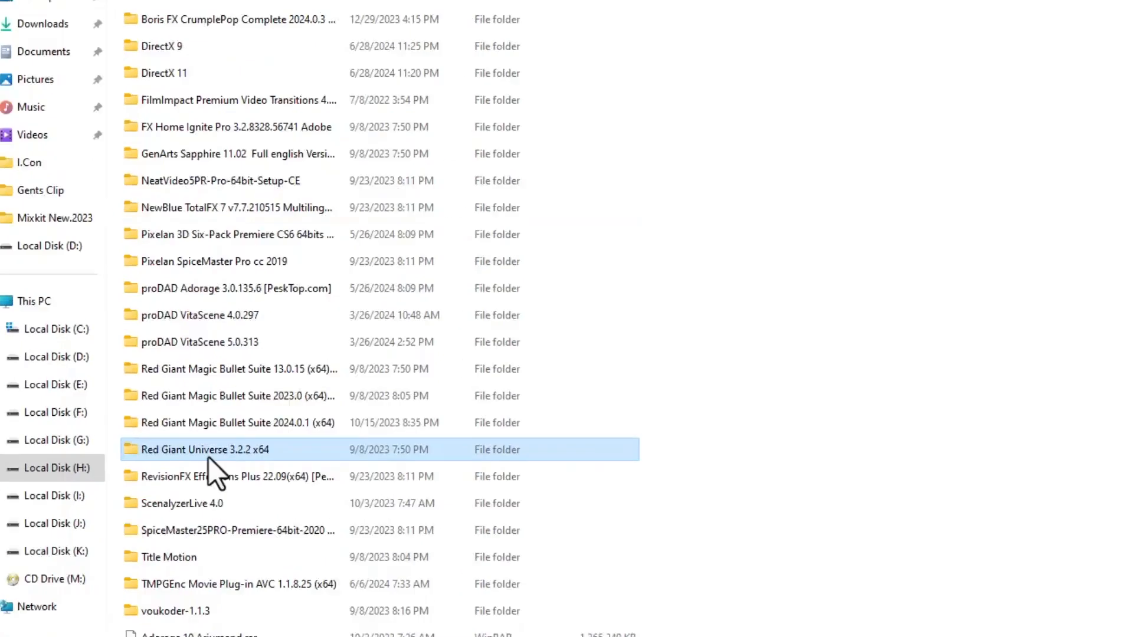
pyautogui.click(207, 457)
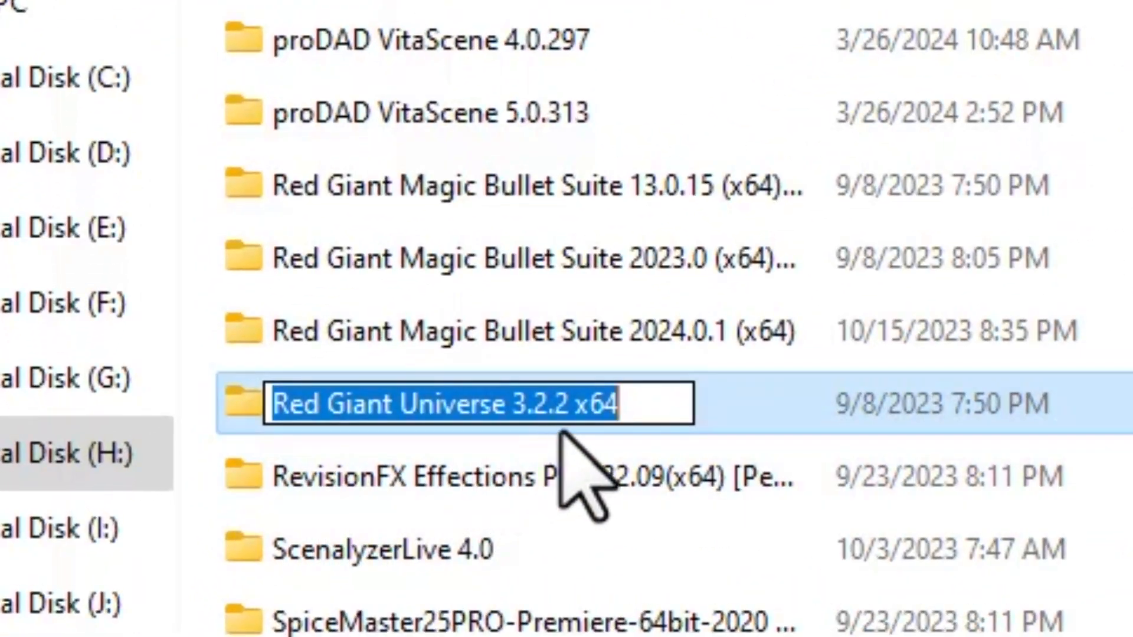
pyautogui.click(239, 411)
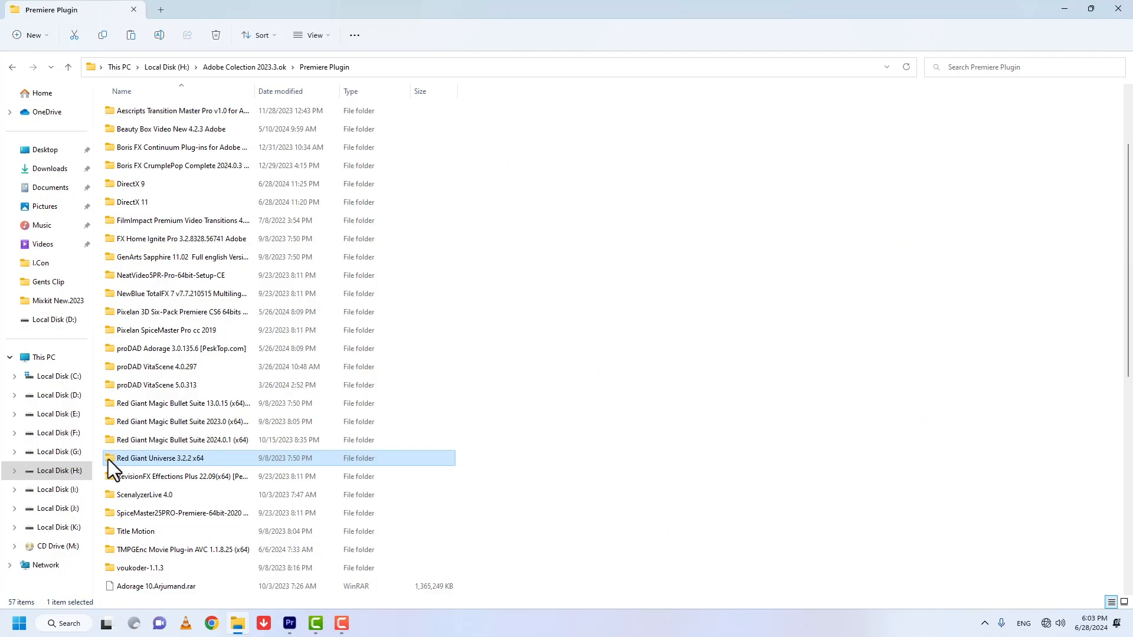
# - Switch back to Premiere Pro, apply uni.Dolly Fade to the cut between MVI_3632.MOV and MVI_3633.MOV, and preview it
pyautogui.click(235, 620)
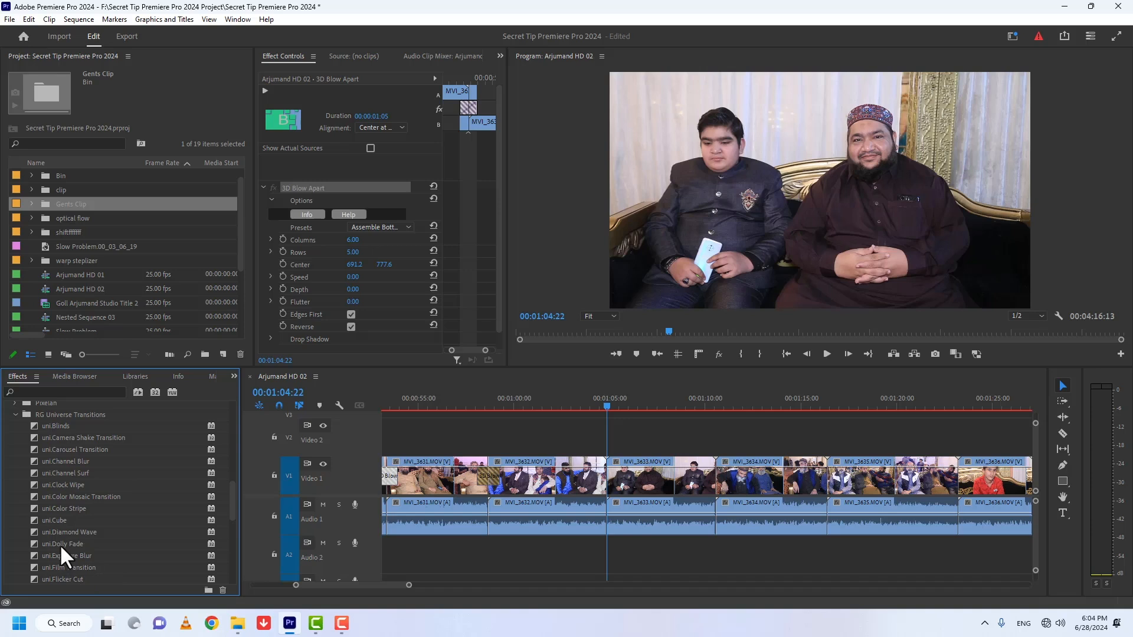
pyautogui.moveTo(59, 544); pyautogui.dragTo(604, 474)
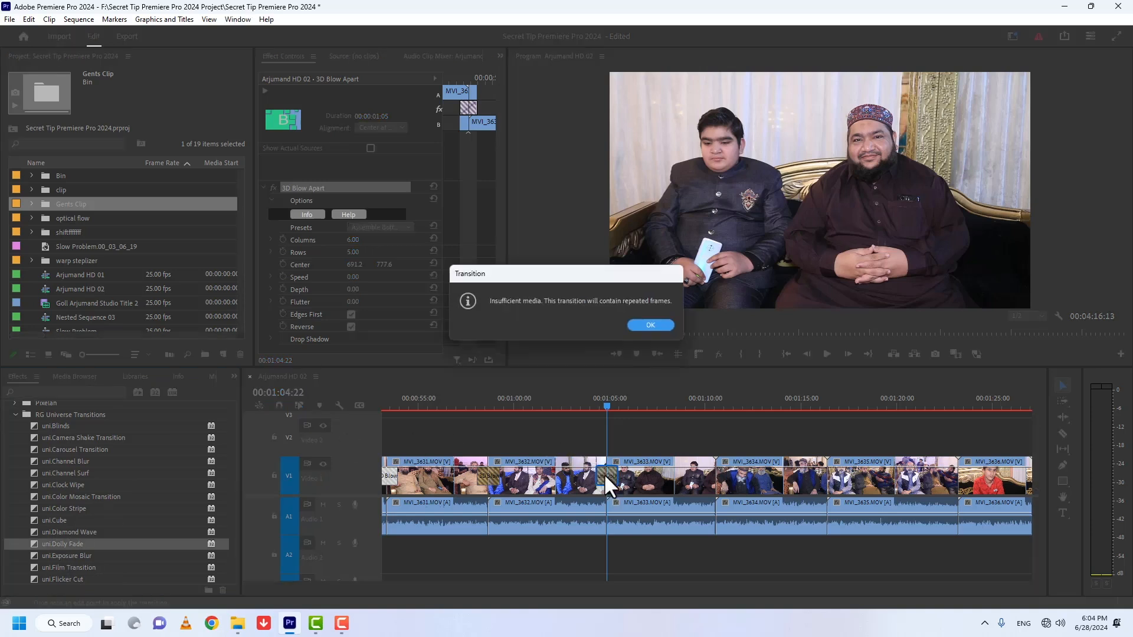
pyautogui.press('Return')
pyautogui.click(585, 404)
pyautogui.press('space')
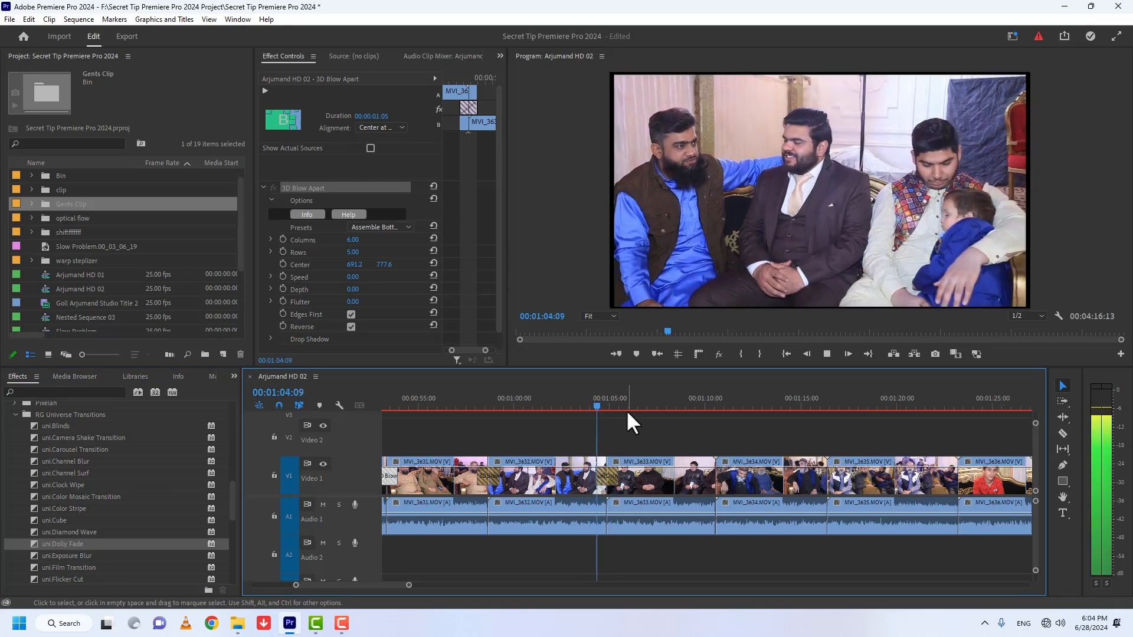
pyautogui.press('space')
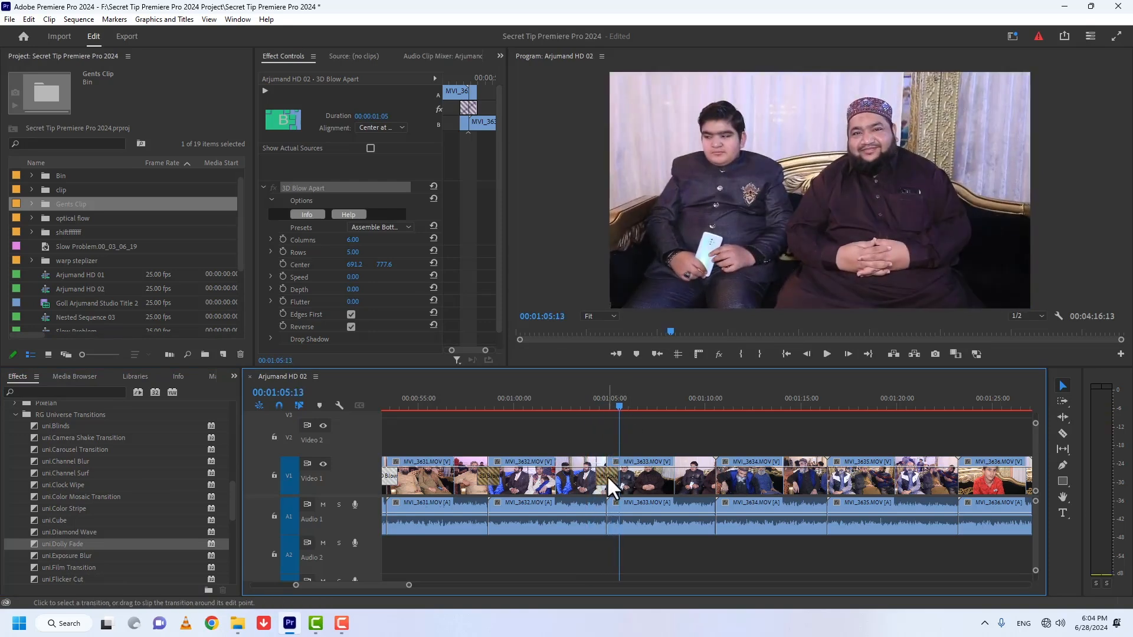
# - Save the dolly fade transition as "uni.Dolly Fade Preset", with type Scale and the transition duration included
pyautogui.click(607, 475)
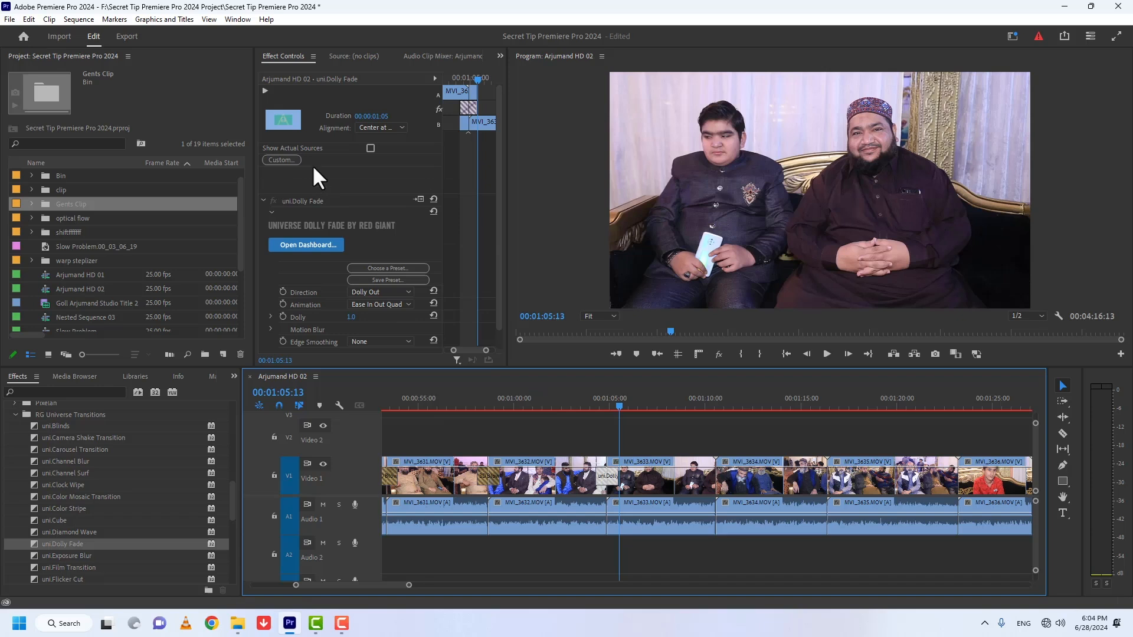
pyautogui.click(308, 201)
pyautogui.rightClick(308, 203)
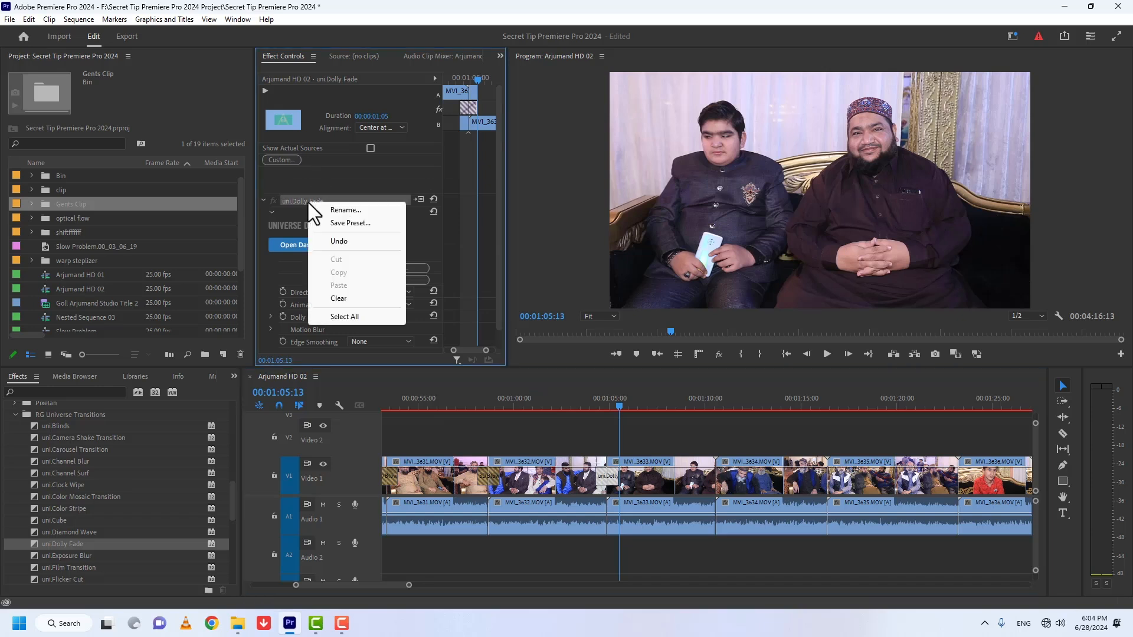
pyautogui.click(348, 223)
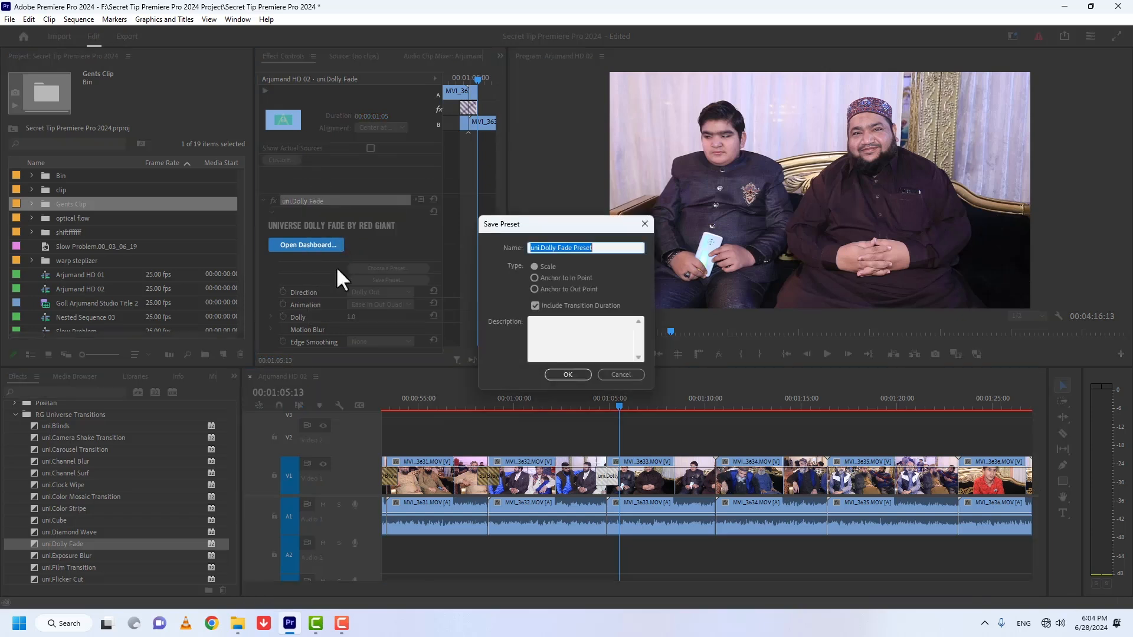
pyautogui.click(555, 374)
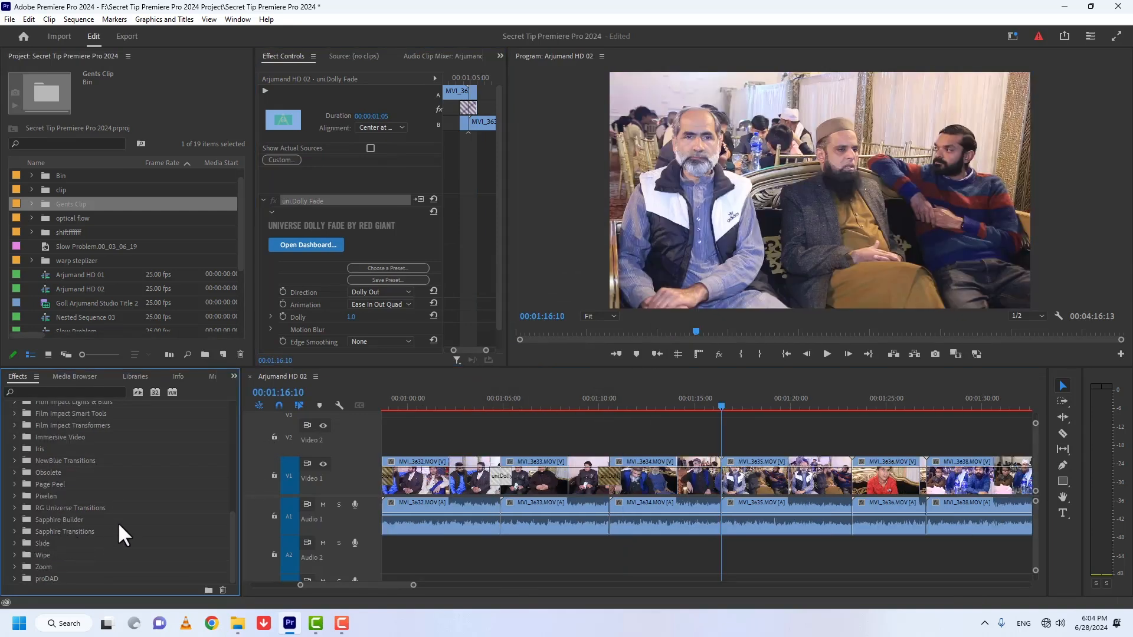
# - Switch to File Explorer and select the GenArts Sapphire 11.02 folder in Premiere Plugin
pyautogui.click(237, 623)
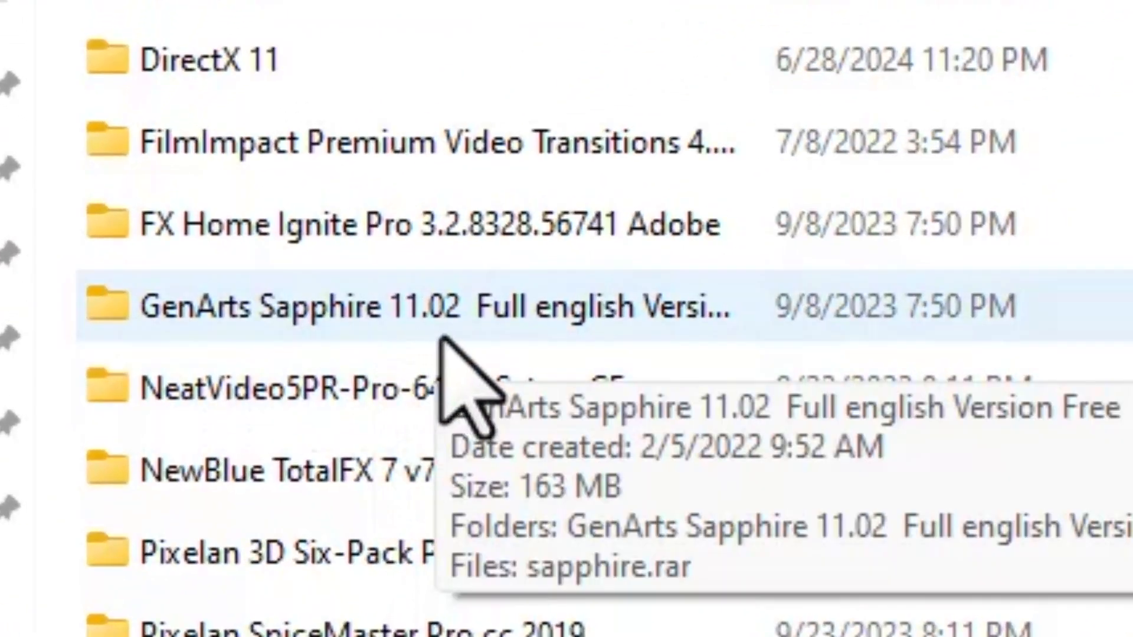
pyautogui.click(450, 335)
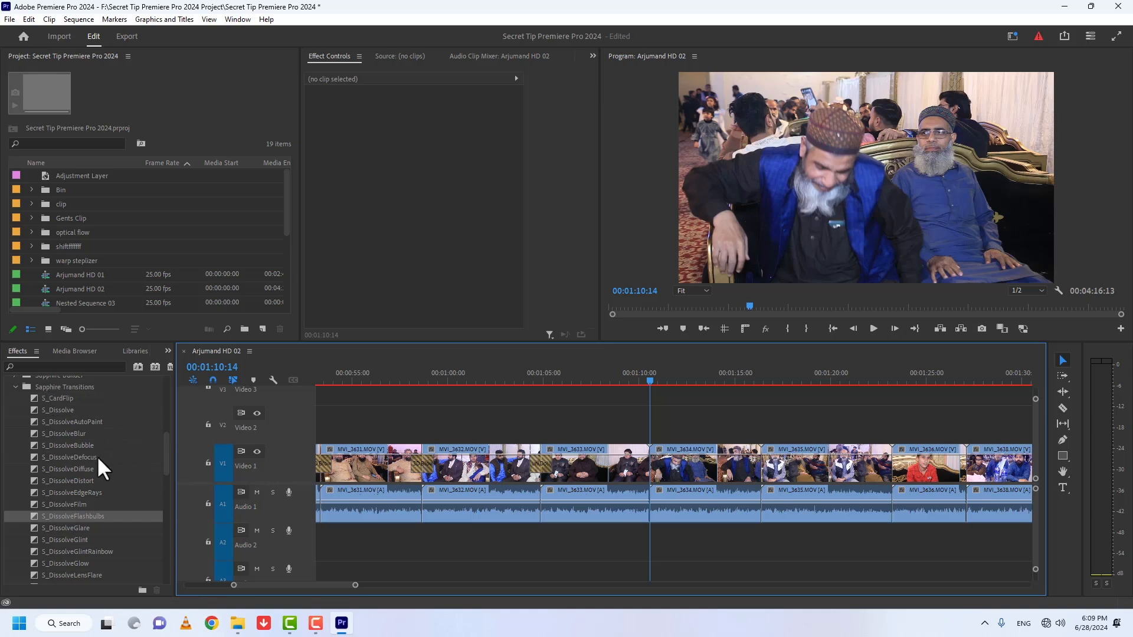
# - In Premiere Pro, apply S_DissolveDefocus to the cut between MVI_3633.MOV and MVI_3634.MOV and preview it
pyautogui.moveTo(55, 457); pyautogui.dragTo(643, 455)
pyautogui.press('Return')
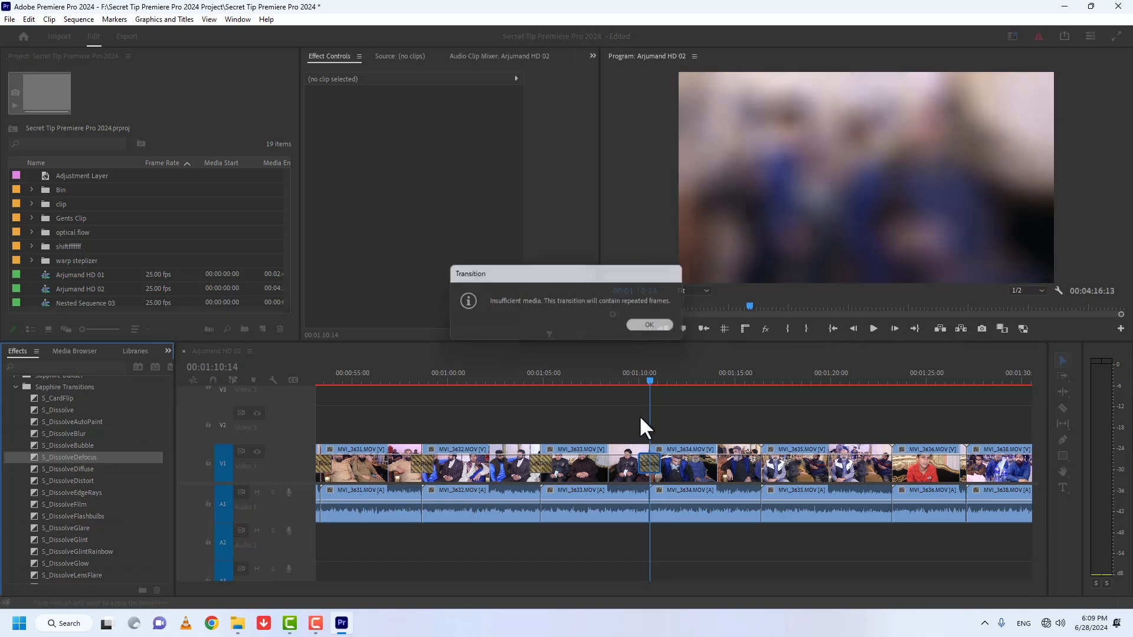
pyautogui.click(633, 375)
pyautogui.press('space')
pyautogui.press('space')
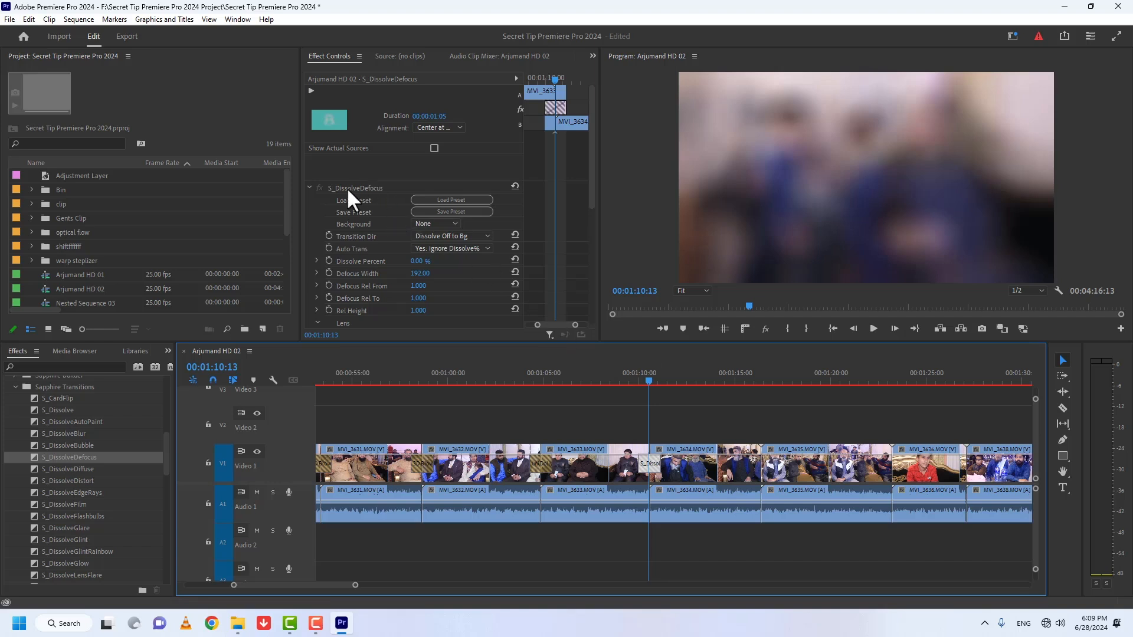
# - Save the defocus transition as "S_DissolveDefocus Preset", with type Scale and the transition duration included
pyautogui.rightClick(346, 186)
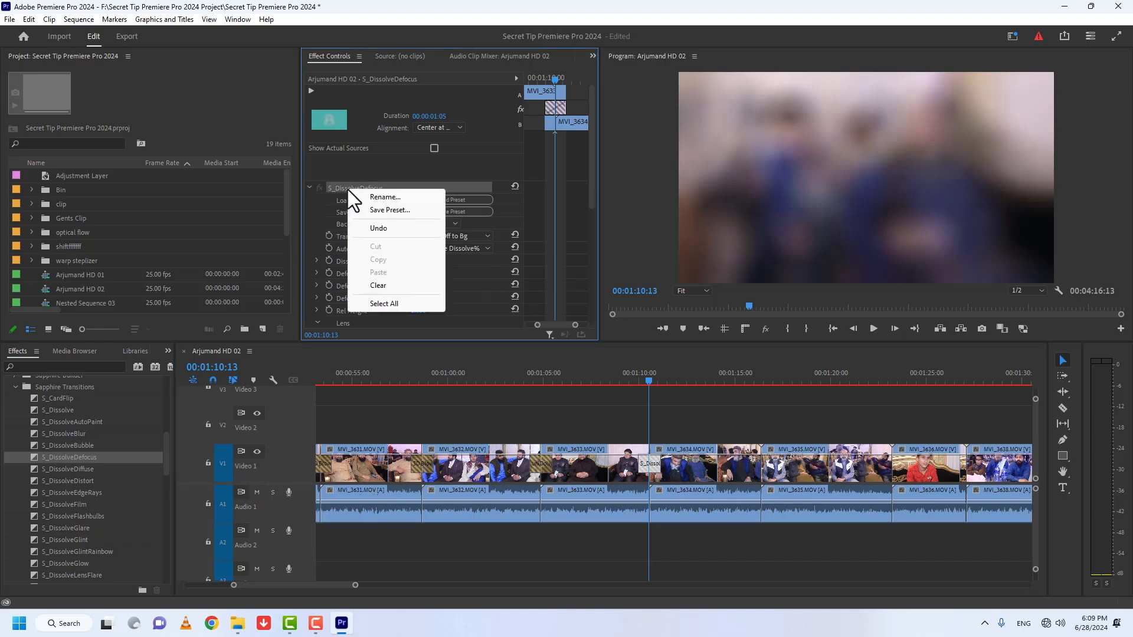
pyautogui.click(394, 211)
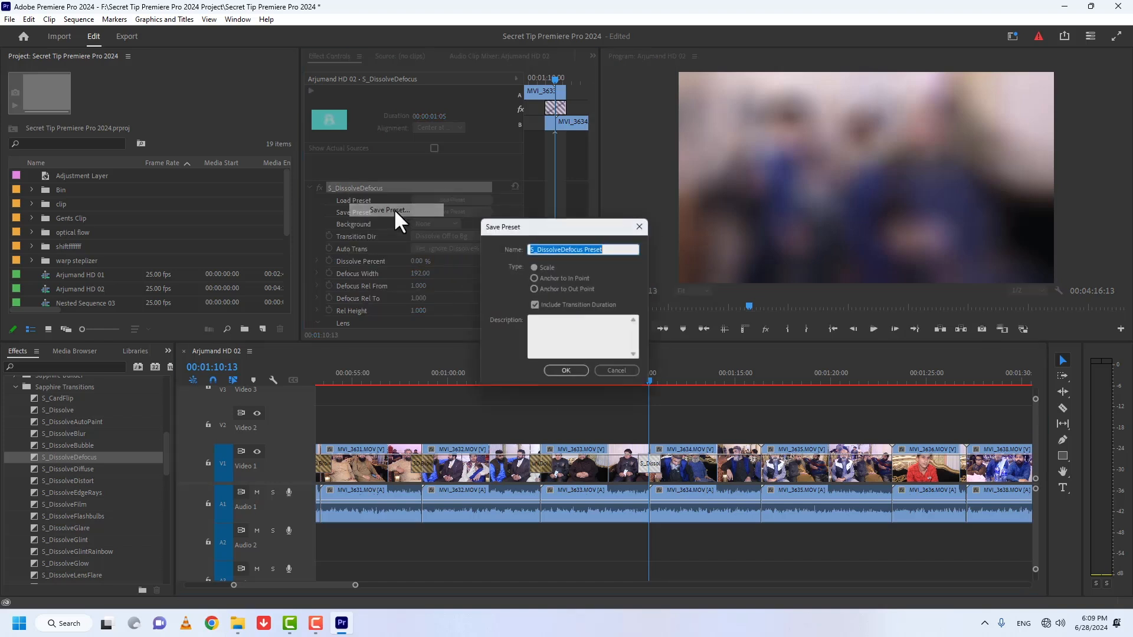
pyautogui.click(563, 374)
# - Expand the Slide transitions group and apply Center Split to the cut between MVI_3634.MOV and MVI_3635.MOV
pyautogui.click(9, 381)
pyautogui.click(85, 429)
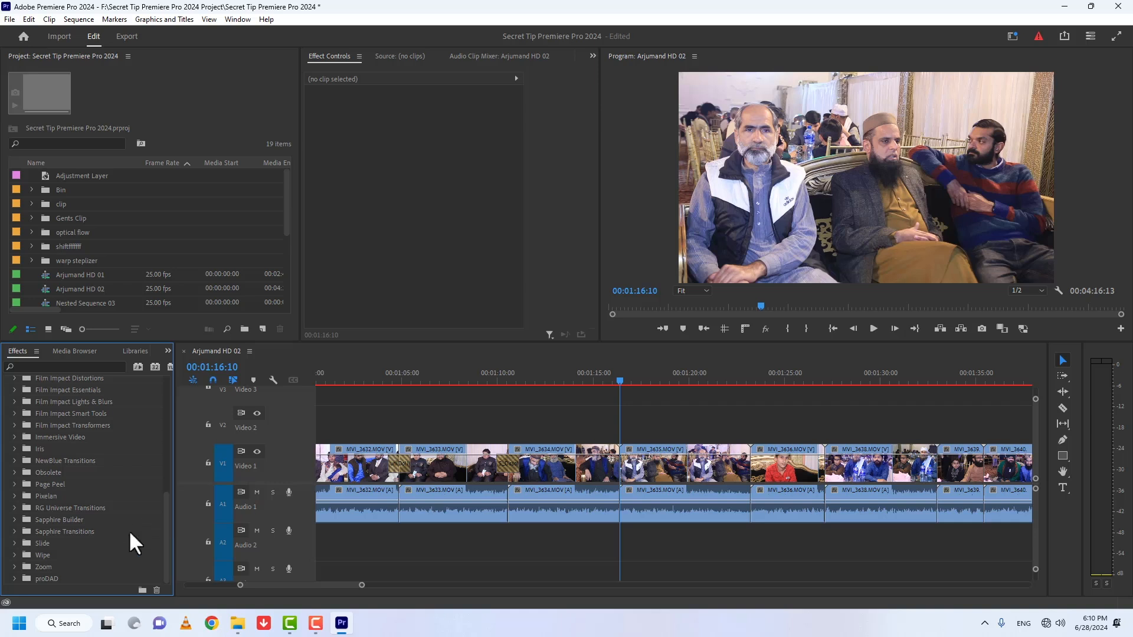
pyautogui.click(15, 544)
pyautogui.moveTo(165, 489); pyautogui.dragTo(169, 520)
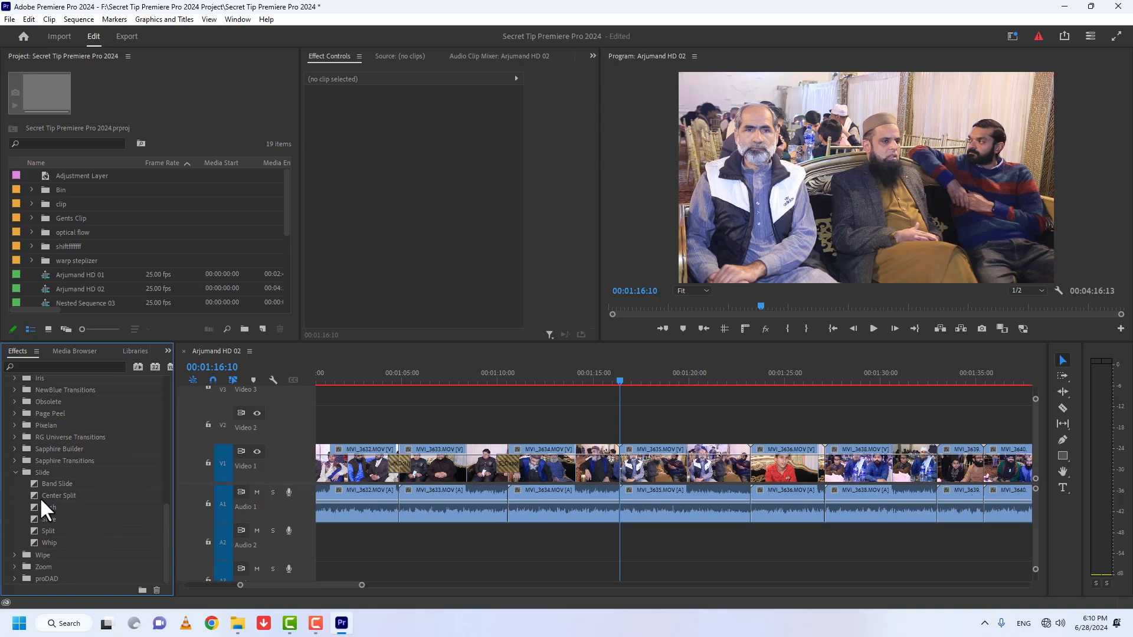
pyautogui.moveTo(35, 495); pyautogui.dragTo(620, 462)
pyautogui.press('Return')
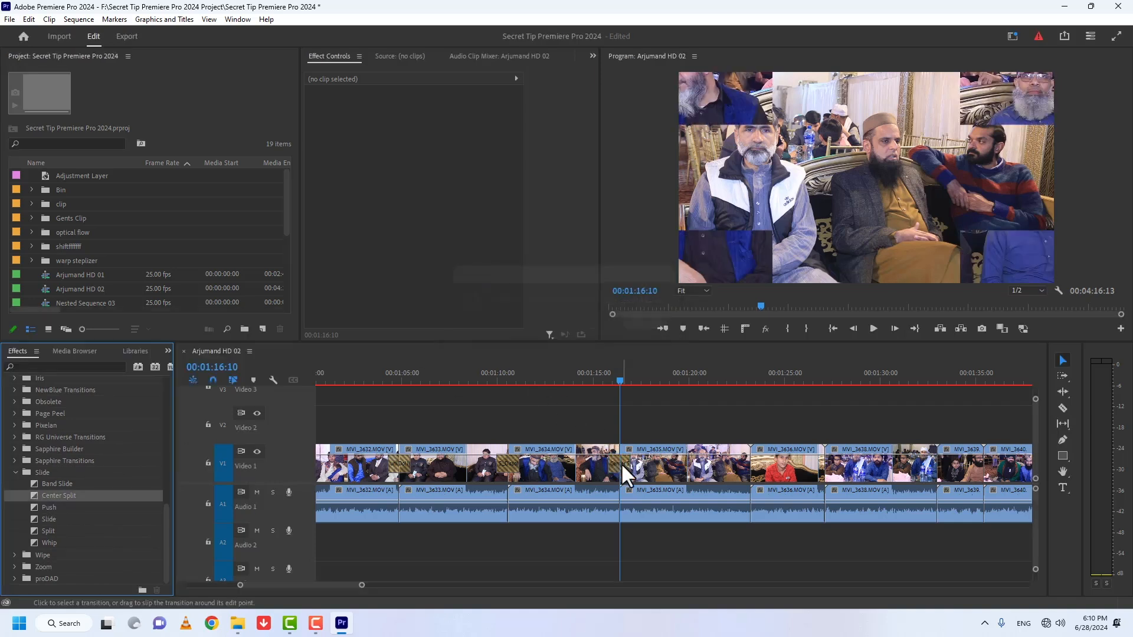
# - Preview the Center Split transition from just before its cut
pyautogui.click(609, 379)
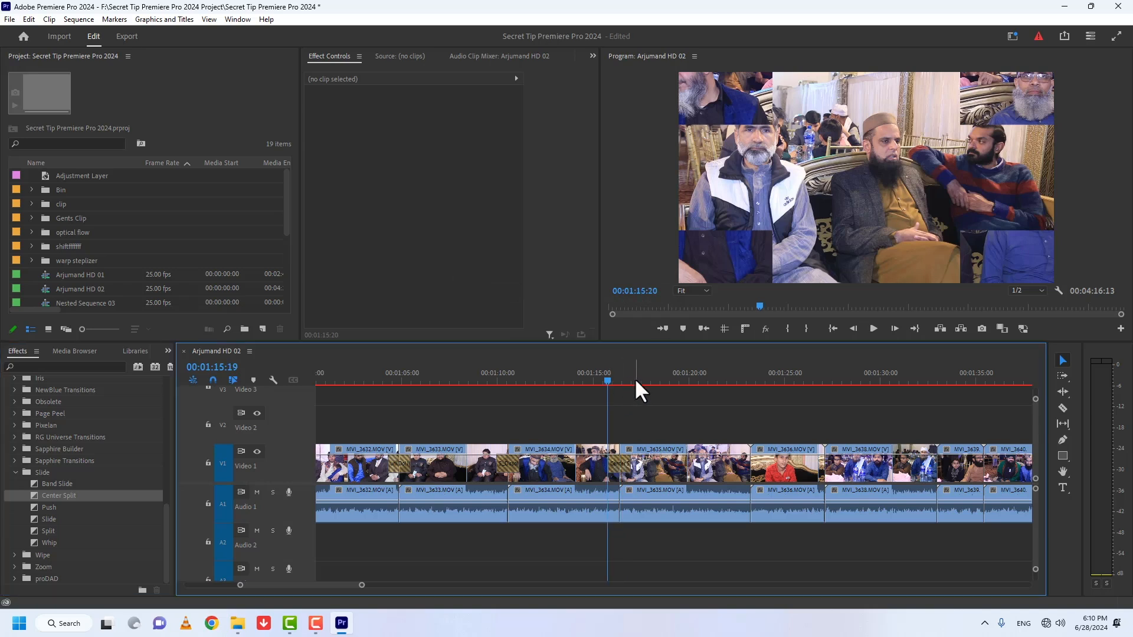
pyautogui.press('space')
pyautogui.press('space')
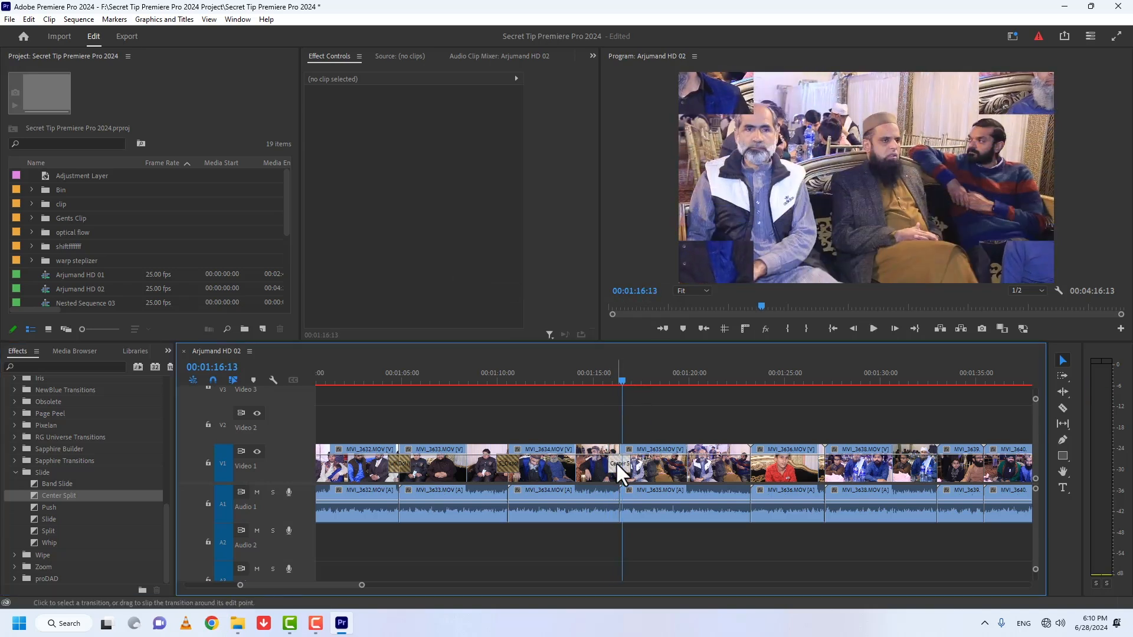
# - Widen the Center Split transition's border to about 8 and set the border colour to red (DB4848)
pyautogui.click(615, 462)
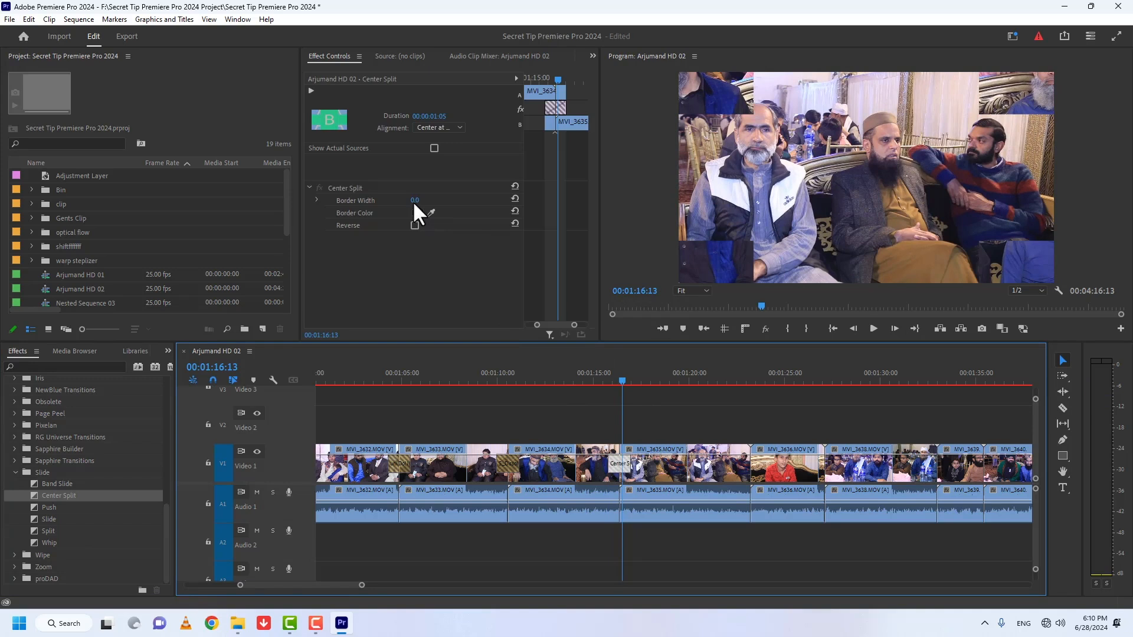
pyautogui.click(619, 383)
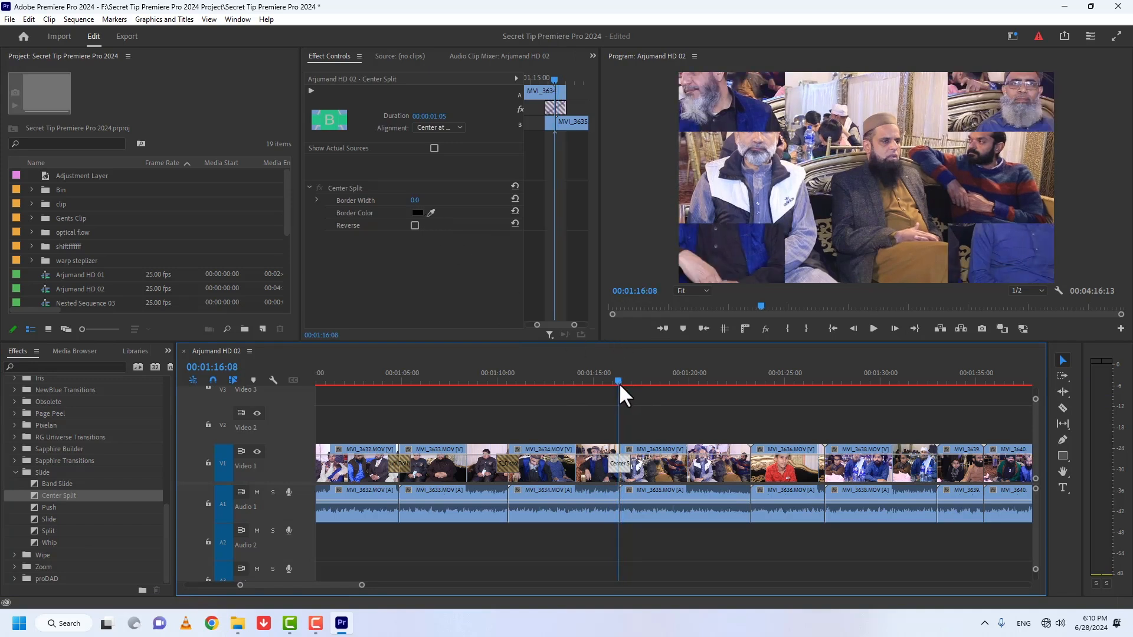
pyautogui.moveTo(413, 201); pyautogui.dragTo(424, 217)
pyautogui.click(418, 213)
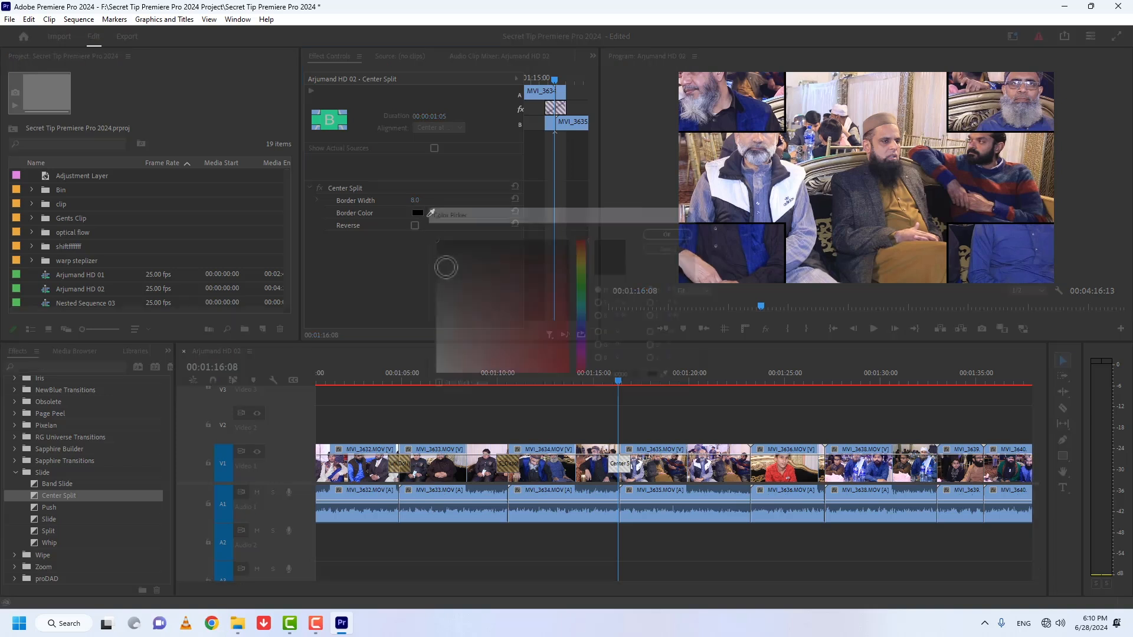
pyautogui.click(524, 362)
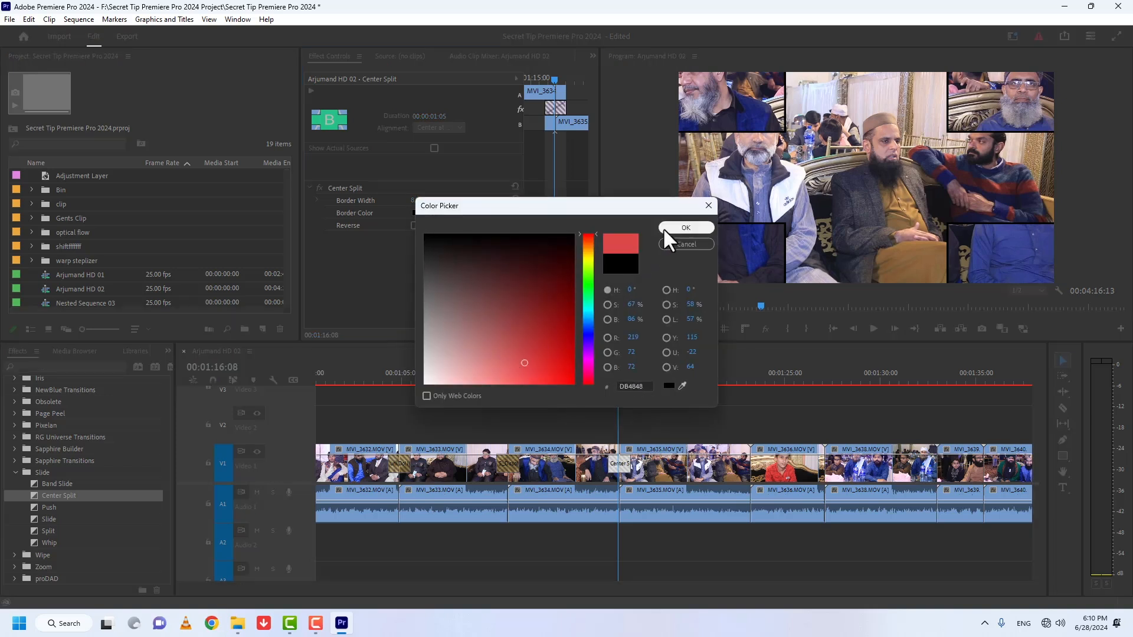
pyautogui.click(663, 228)
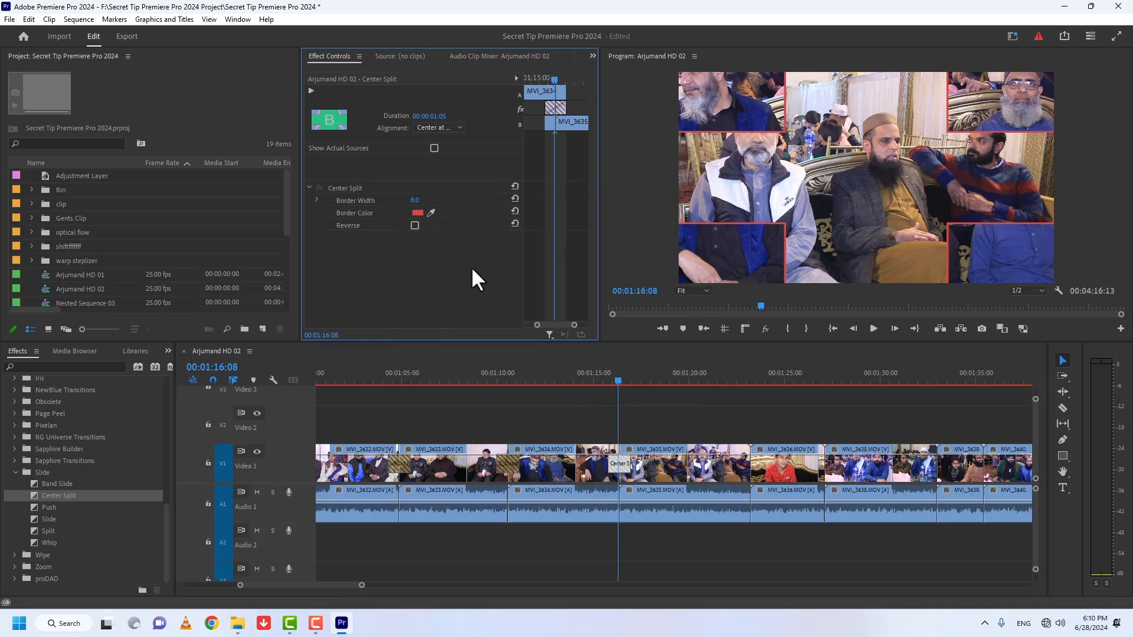
# - Save the customized Center Split transition as "Center Split Preset" with the transition duration included
pyautogui.click(353, 185)
pyautogui.rightClick(353, 187)
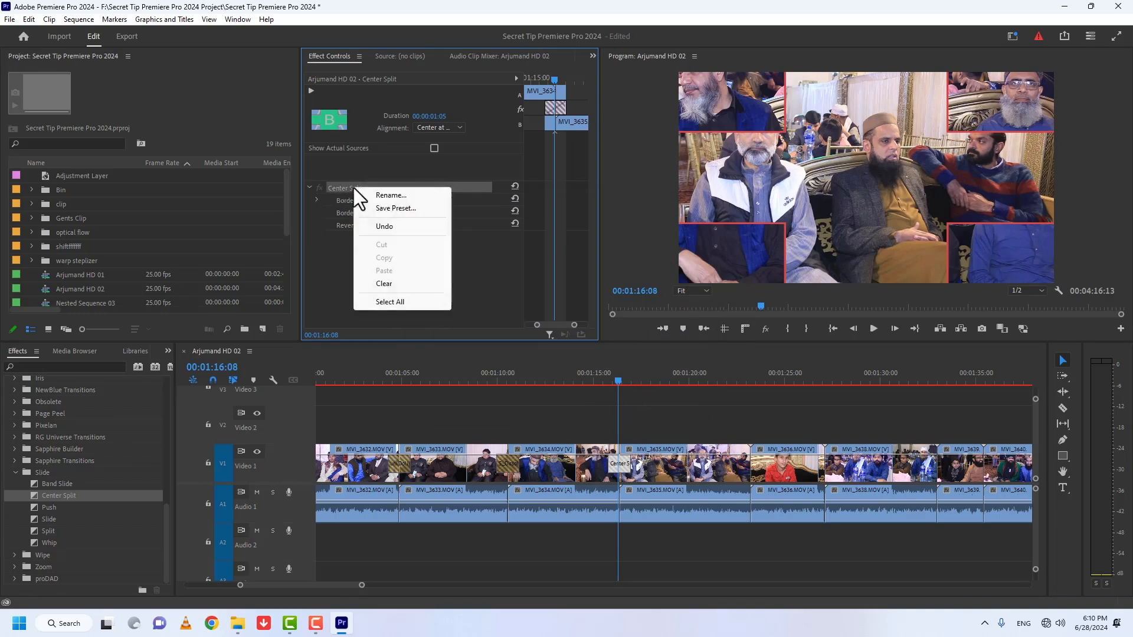
pyautogui.click(384, 209)
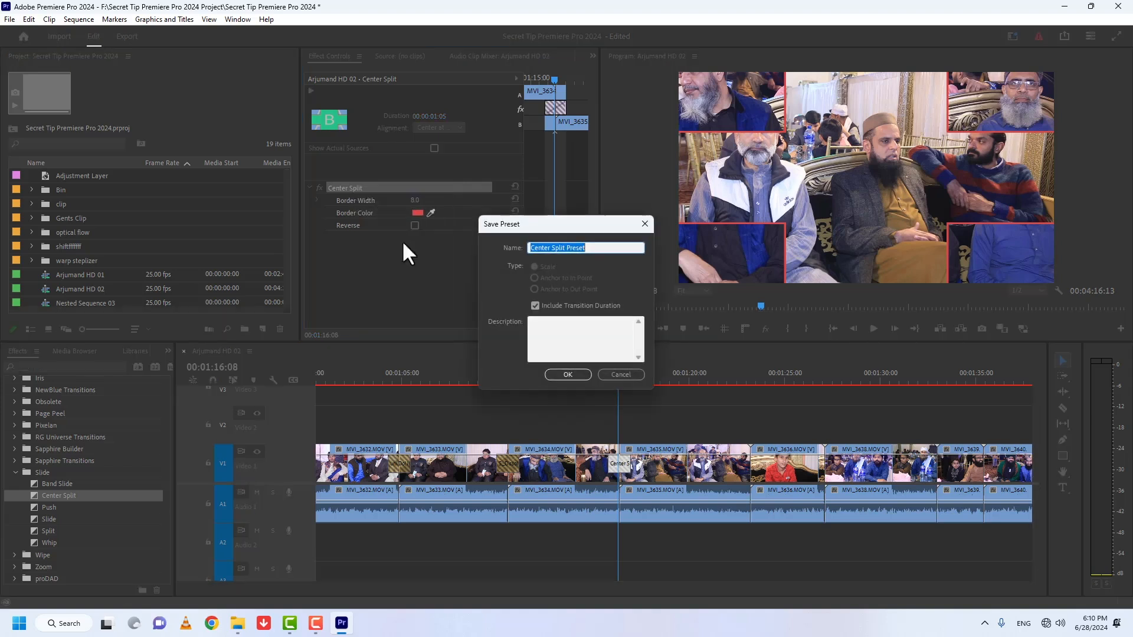
pyautogui.click(566, 374)
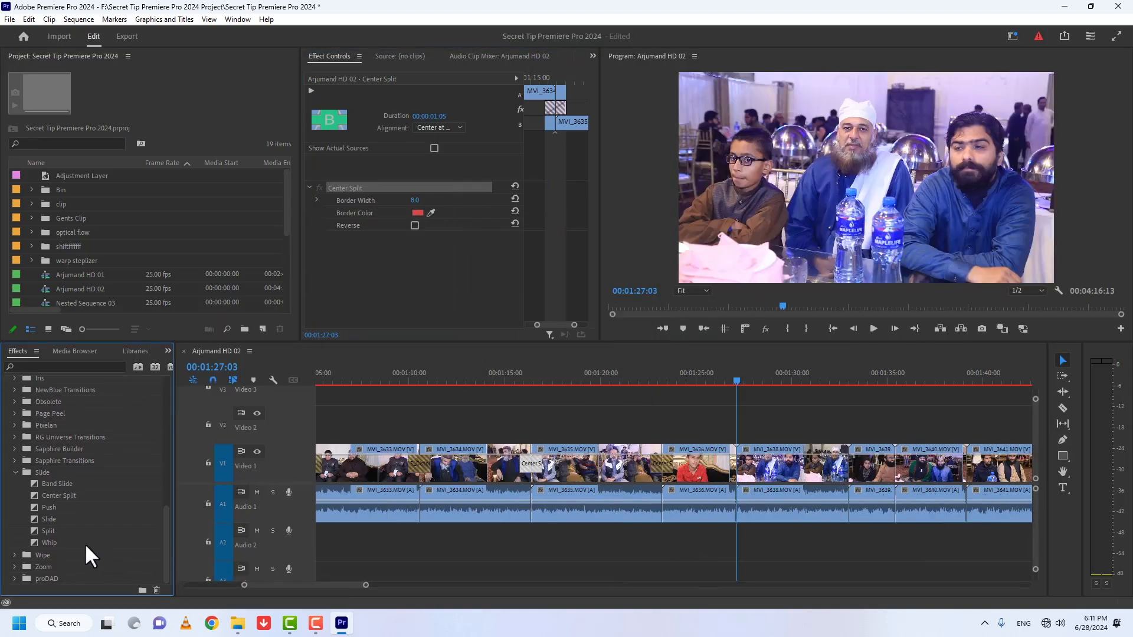
# - Apply the Split transition to the cut between MVI_3636.MOV and MVI_3638.MOV and give it a green border 12.0 wide
pyautogui.moveTo(35, 529); pyautogui.dragTo(739, 462)
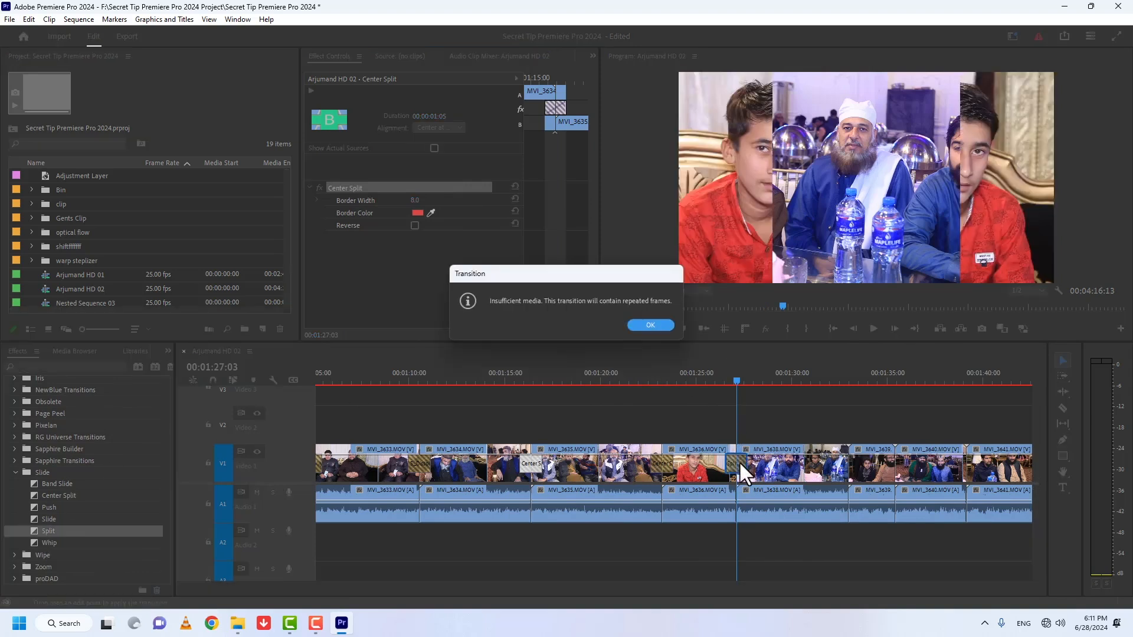
pyautogui.press('Return')
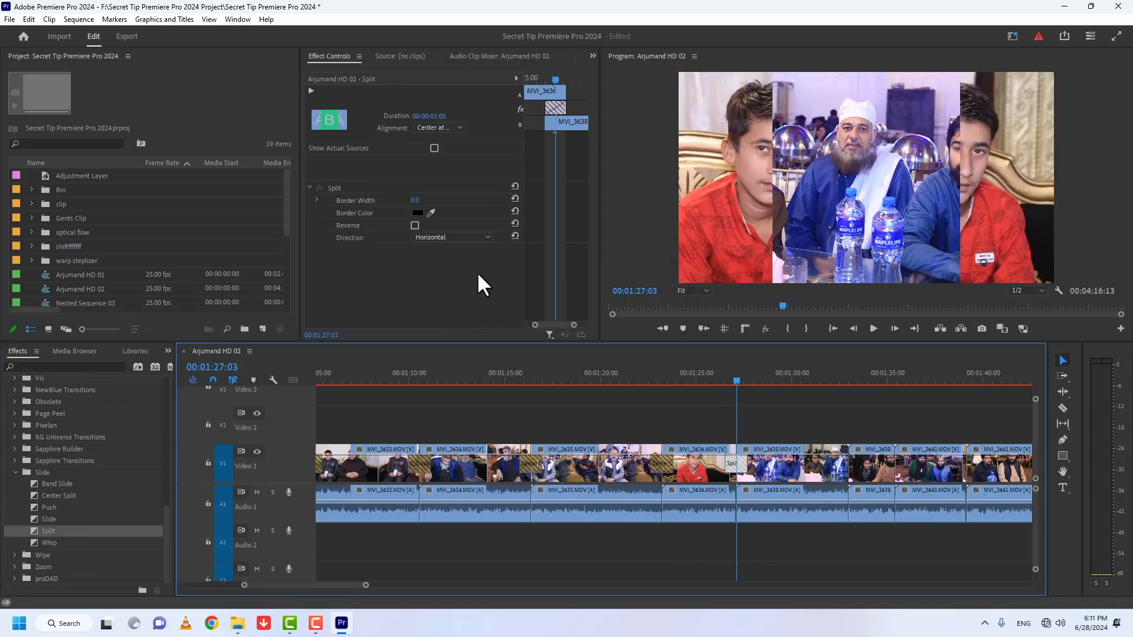
pyautogui.moveTo(414, 200); pyautogui.dragTo(422, 200)
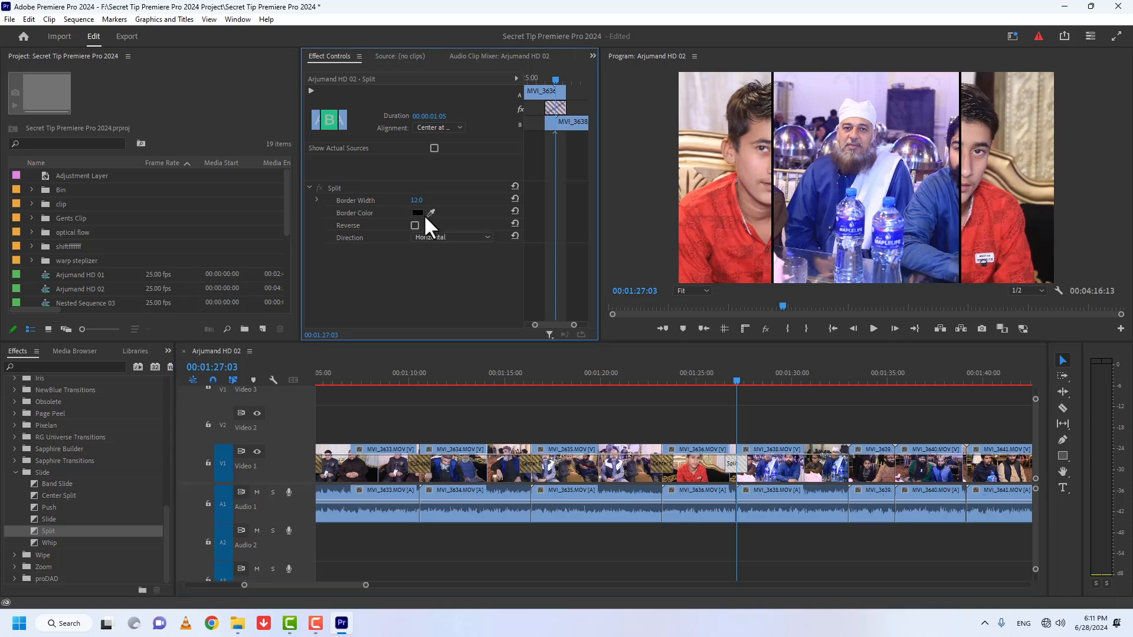
pyautogui.click(420, 213)
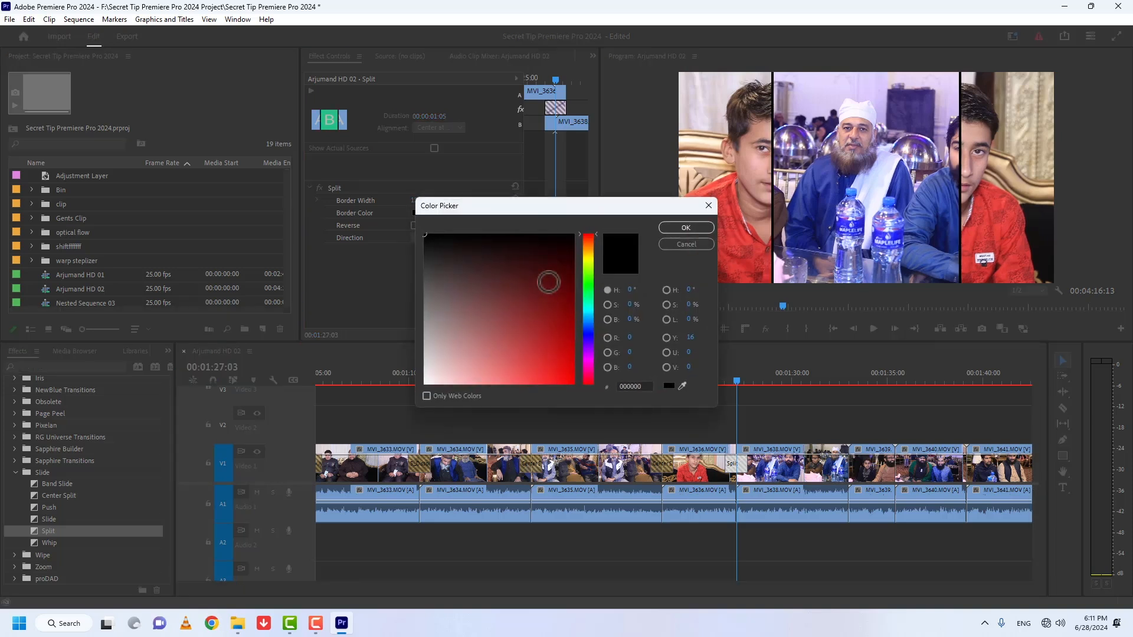
pyautogui.click(586, 281)
pyautogui.click(549, 339)
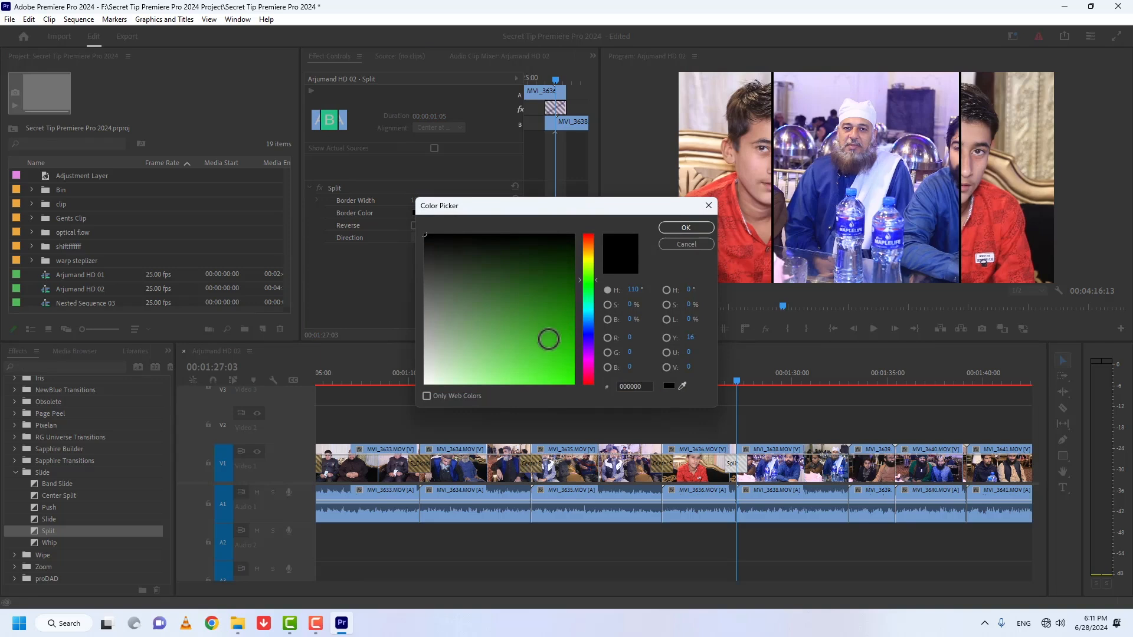
pyautogui.click(664, 228)
# - Preview the Split transition from just before its cut
pyautogui.click(721, 374)
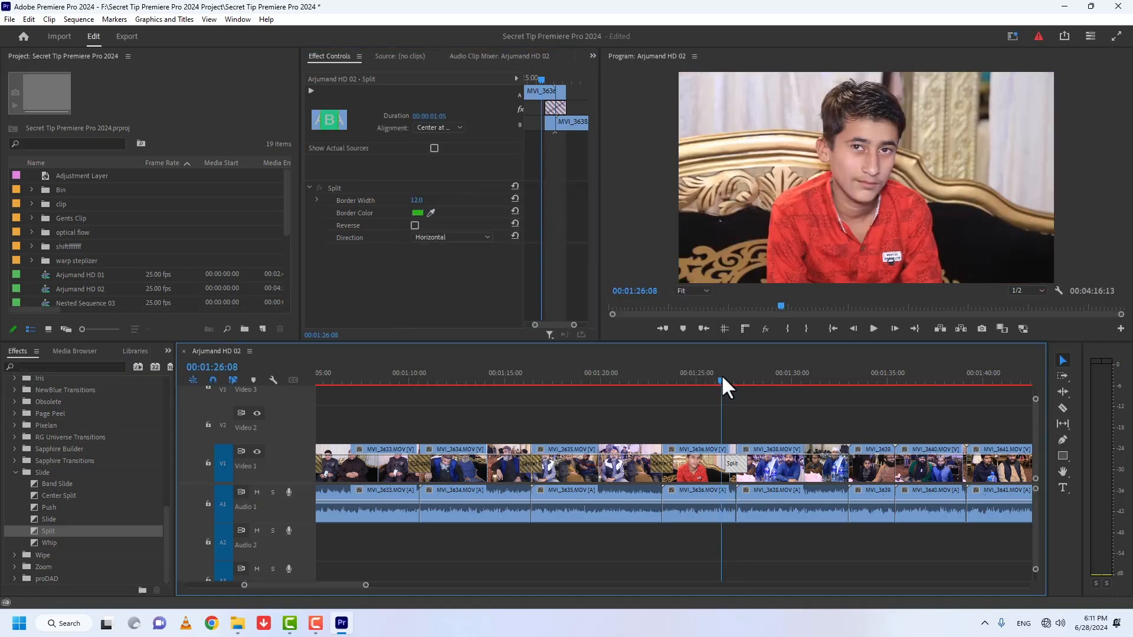
pyautogui.press('space')
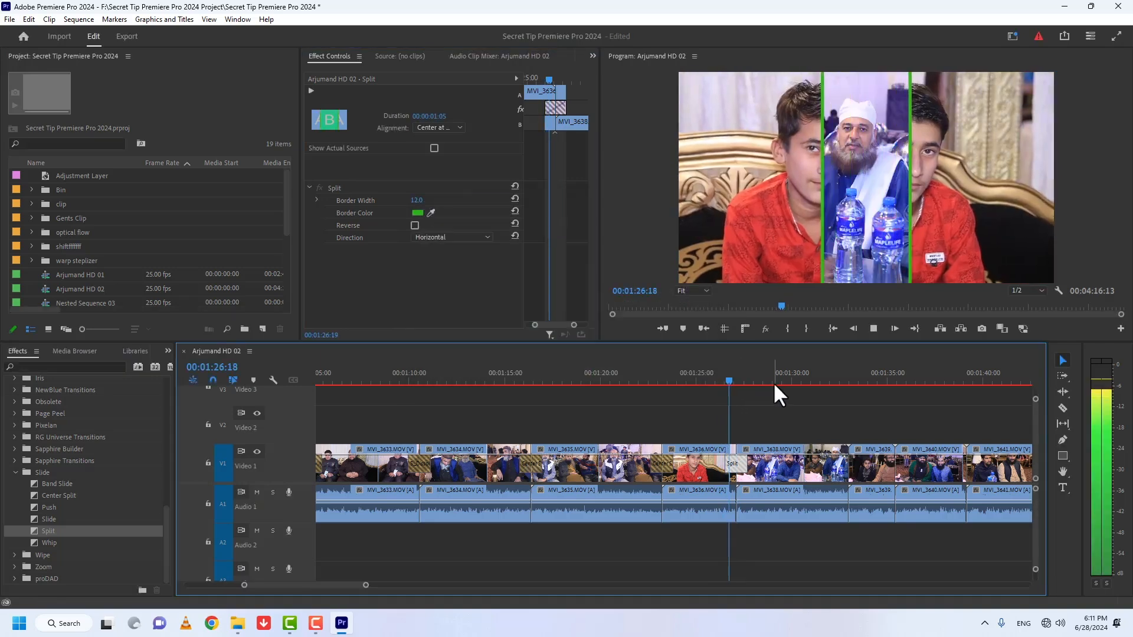
pyautogui.press('space')
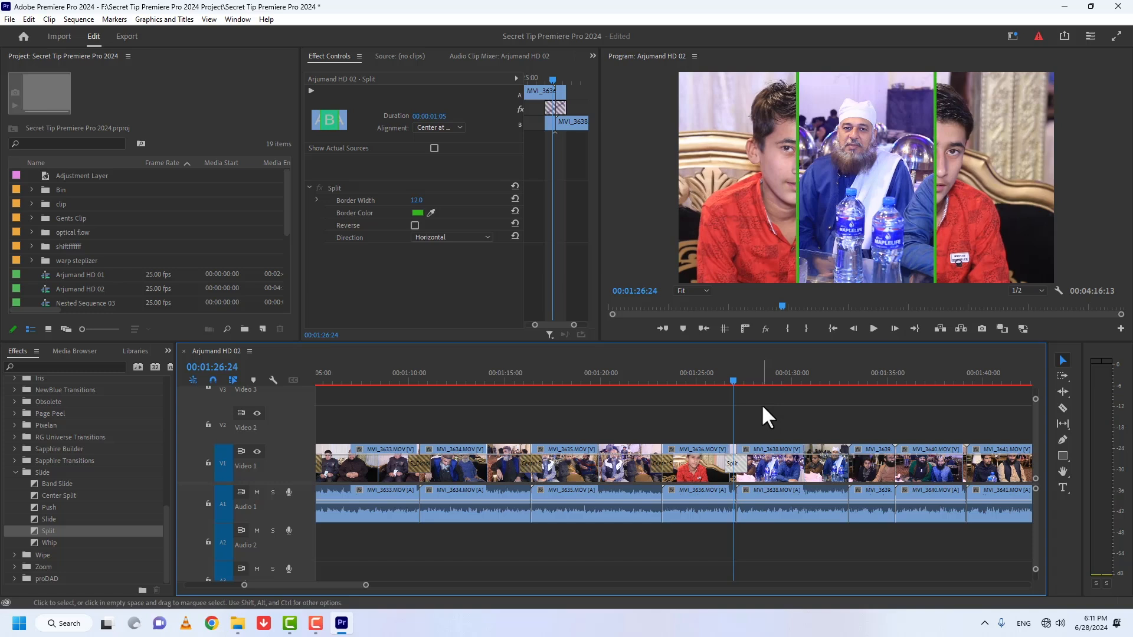
# - Save the customized Split transition as "Split Preset"
pyautogui.click(332, 189)
pyautogui.rightClick(333, 189)
pyautogui.click(367, 211)
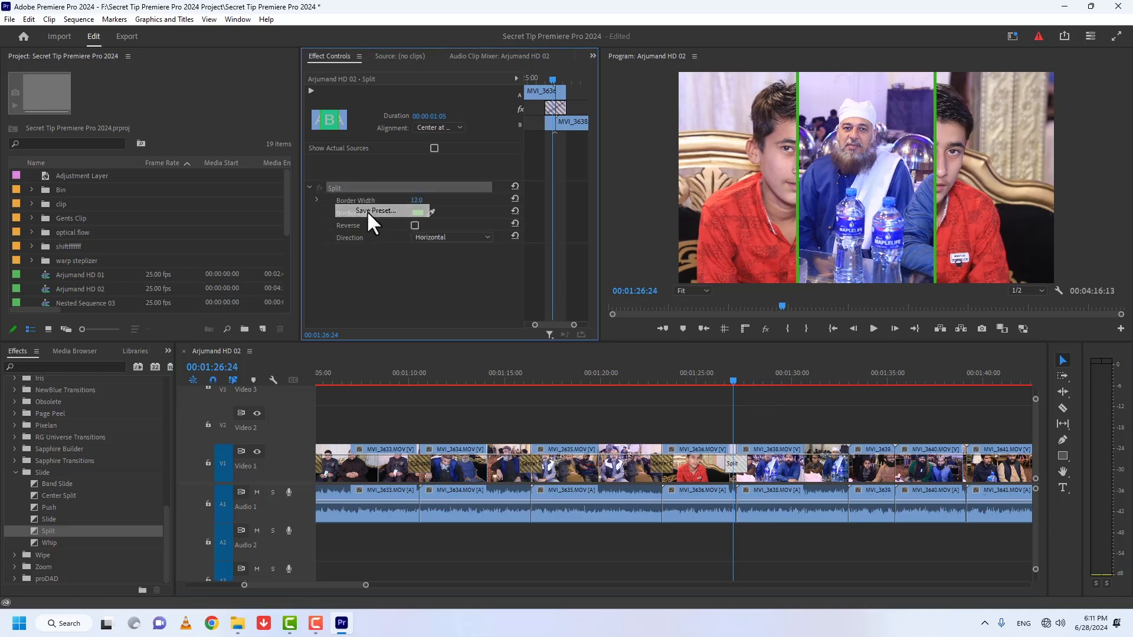
pyautogui.click(566, 374)
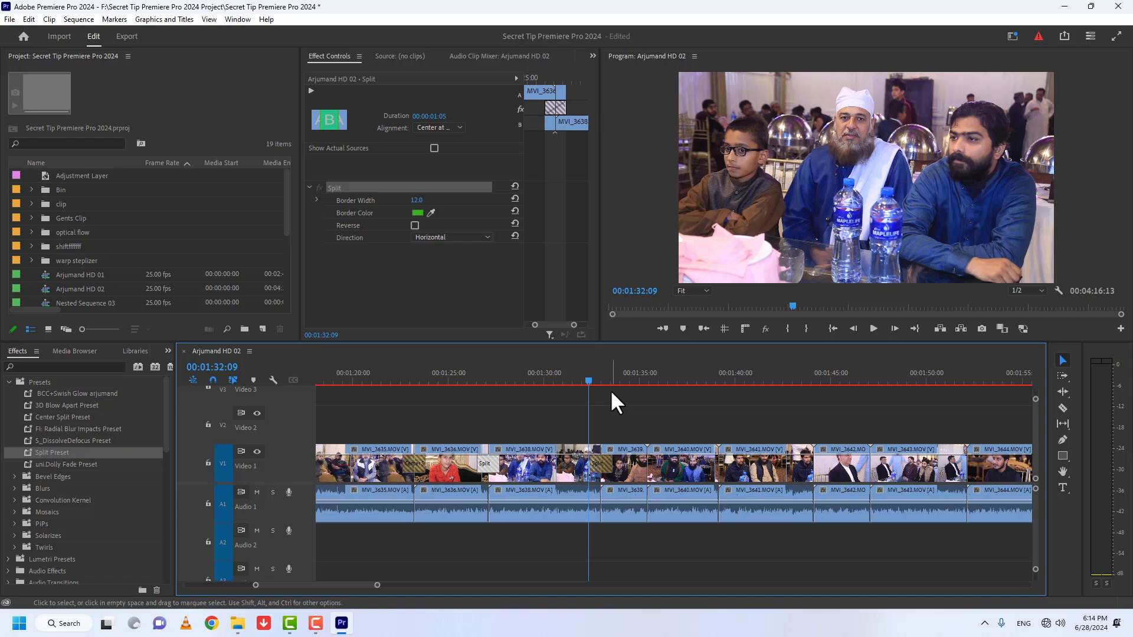
# - Delete all the loose transition presets in the Presets folder, from the BCC+Swish Glow preset through uni.Dolly Fade Preset
pyautogui.click(551, 389)
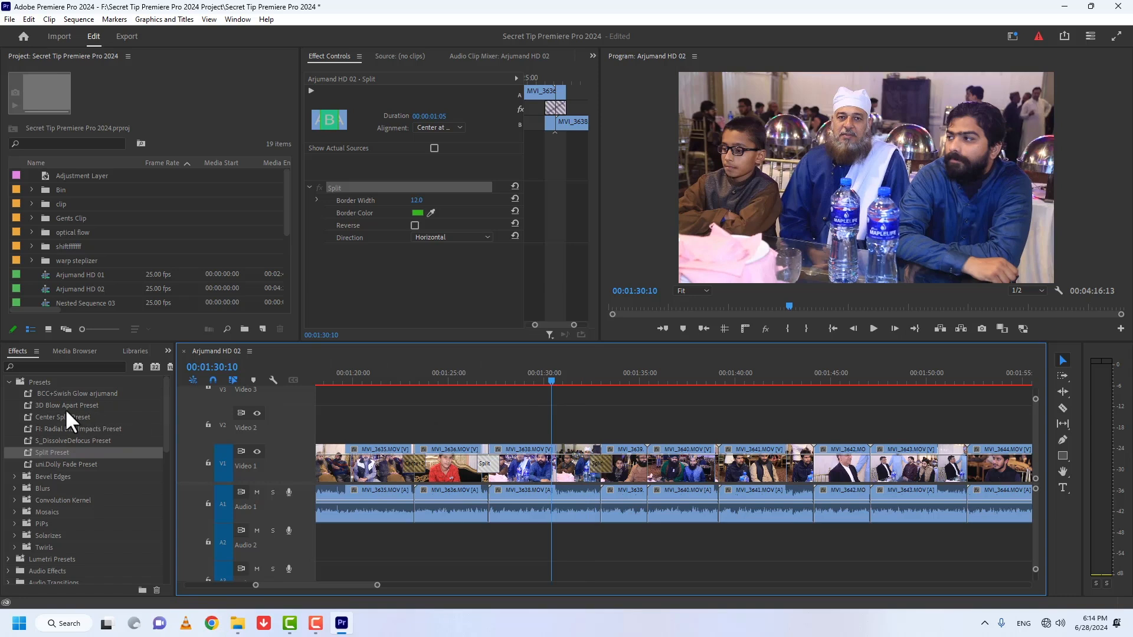
pyautogui.click(16, 393)
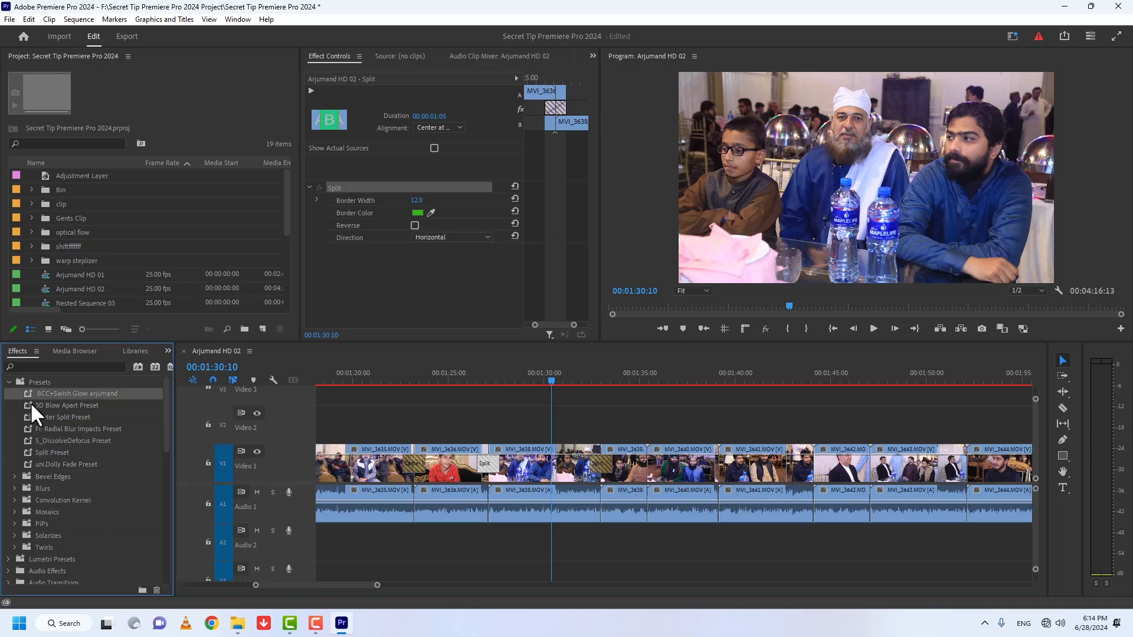
pyautogui.keyDown('shift'); pyautogui.click(34, 405); pyautogui.keyUp('shift')
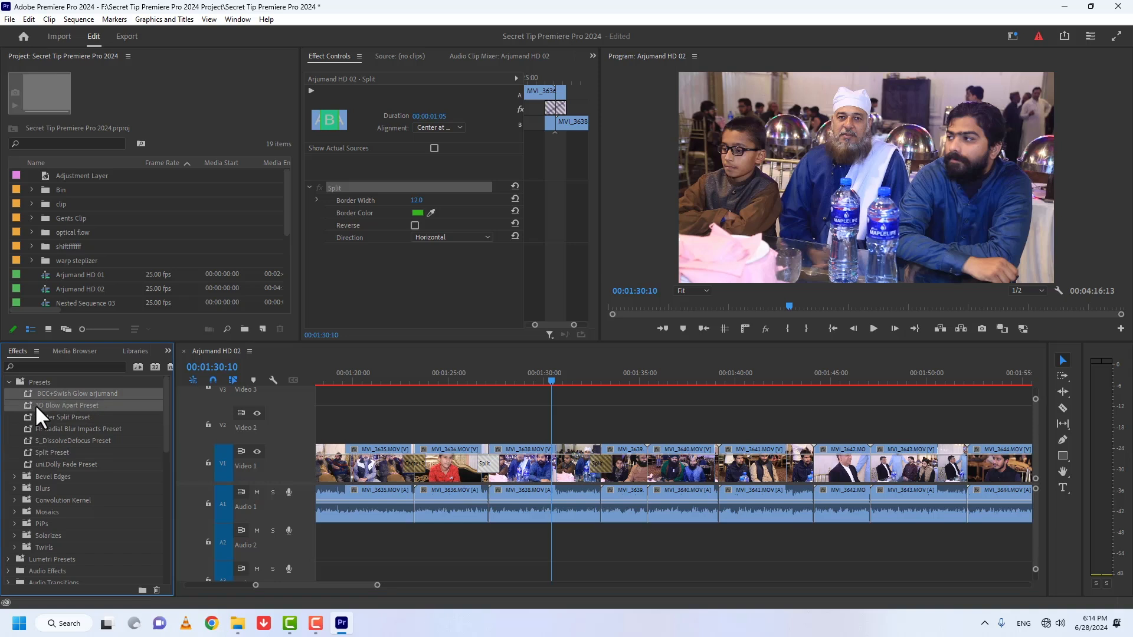
pyautogui.keyDown('shift'); pyautogui.click(34, 416); pyautogui.keyUp('shift')
pyautogui.keyDown('shift'); pyautogui.click(37, 428); pyautogui.keyUp('shift')
pyautogui.keyDown('shift'); pyautogui.click(37, 440); pyautogui.keyUp('shift')
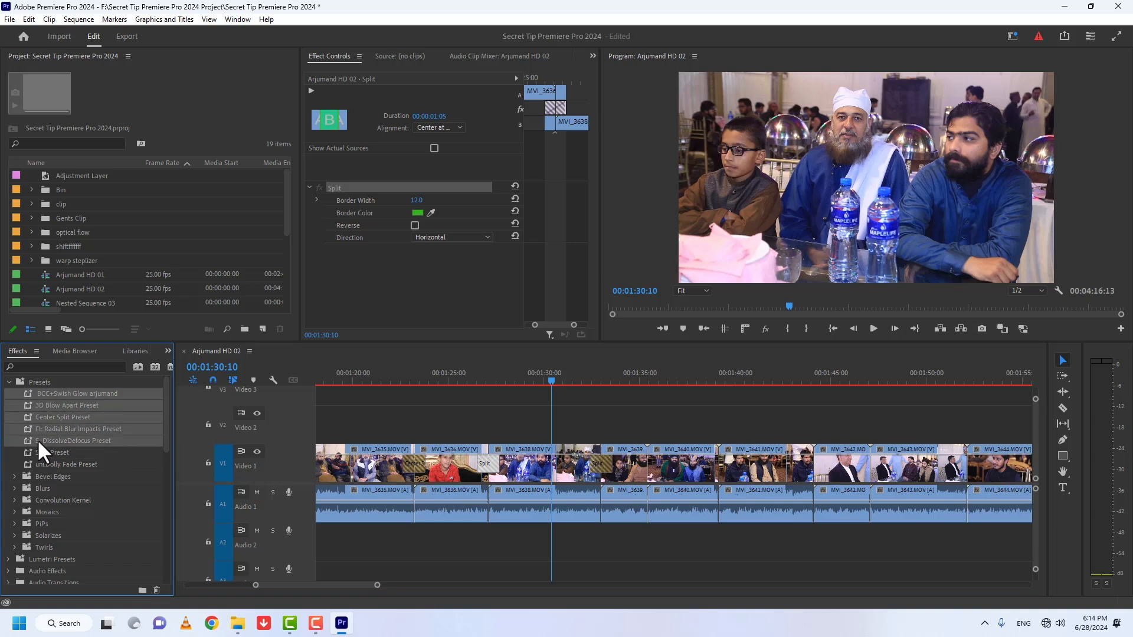
pyautogui.keyDown('shift'); pyautogui.click(41, 453); pyautogui.keyUp('shift')
pyautogui.keyDown('shift'); pyautogui.click(43, 463); pyautogui.keyUp('shift')
pyautogui.press('Delete')
pyautogui.click(571, 330)
pyautogui.hscroll(-10, 518, 394)
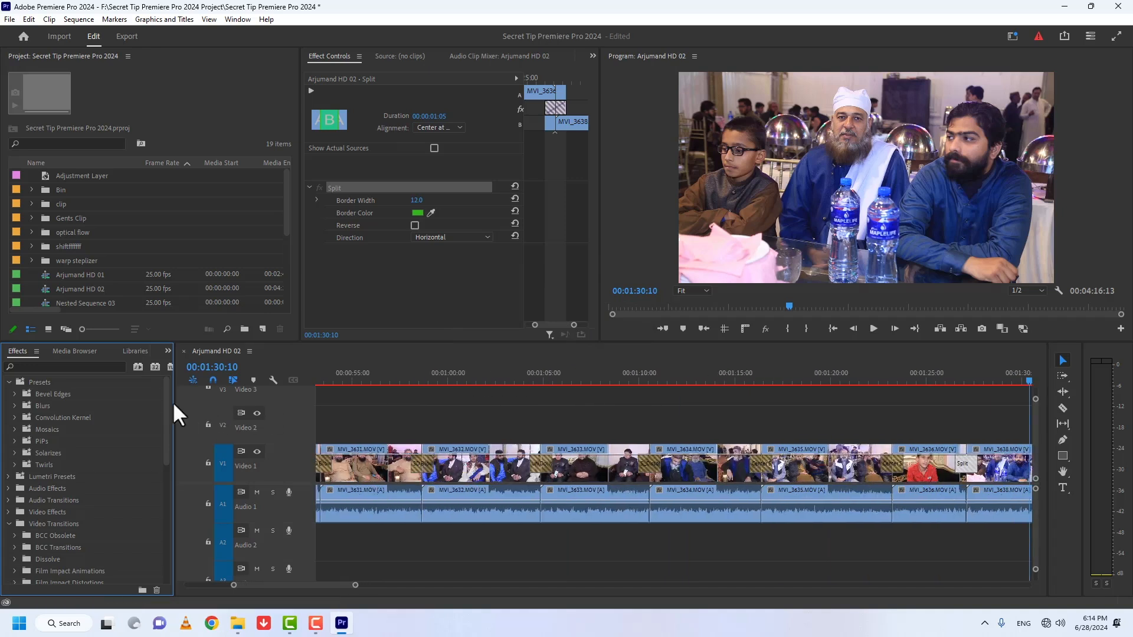
# - Create a new presets bin under Presets, named with the editor's name followed by "Transition"
pyautogui.click(37, 379)
pyautogui.rightClick(37, 380)
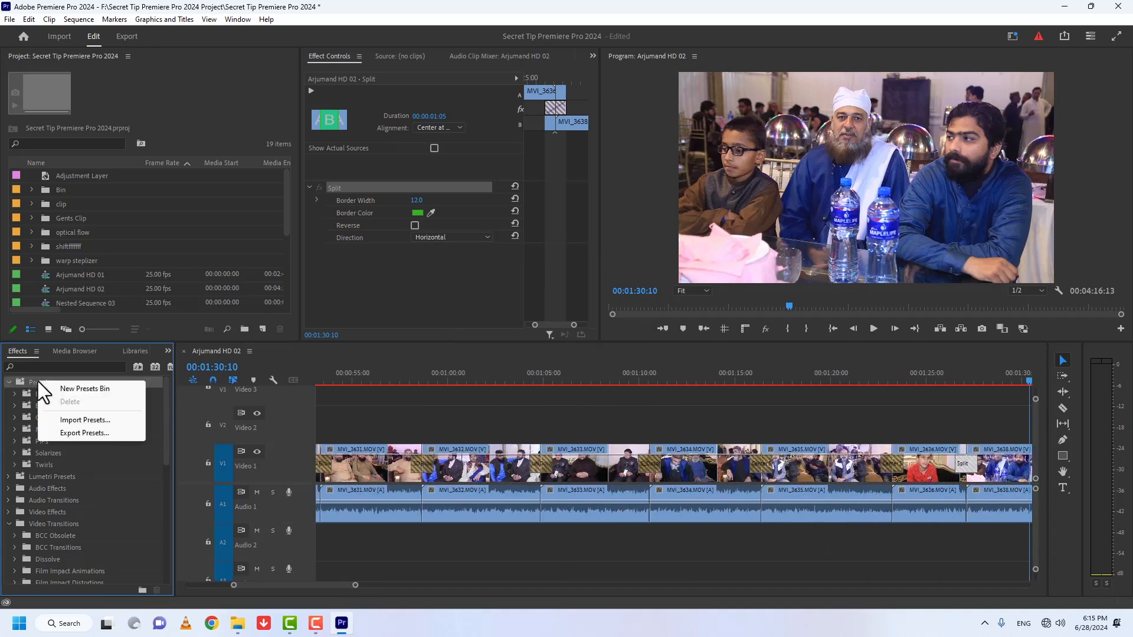
pyautogui.click(78, 389)
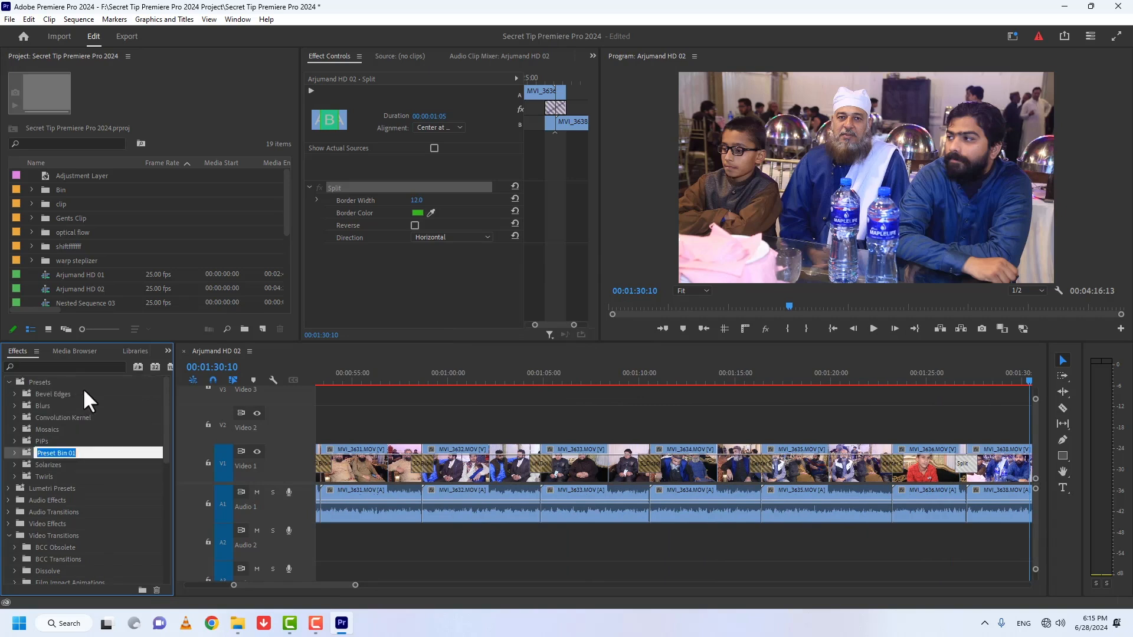
pyautogui.write('Arjumand Transition')
pyautogui.press('Return')
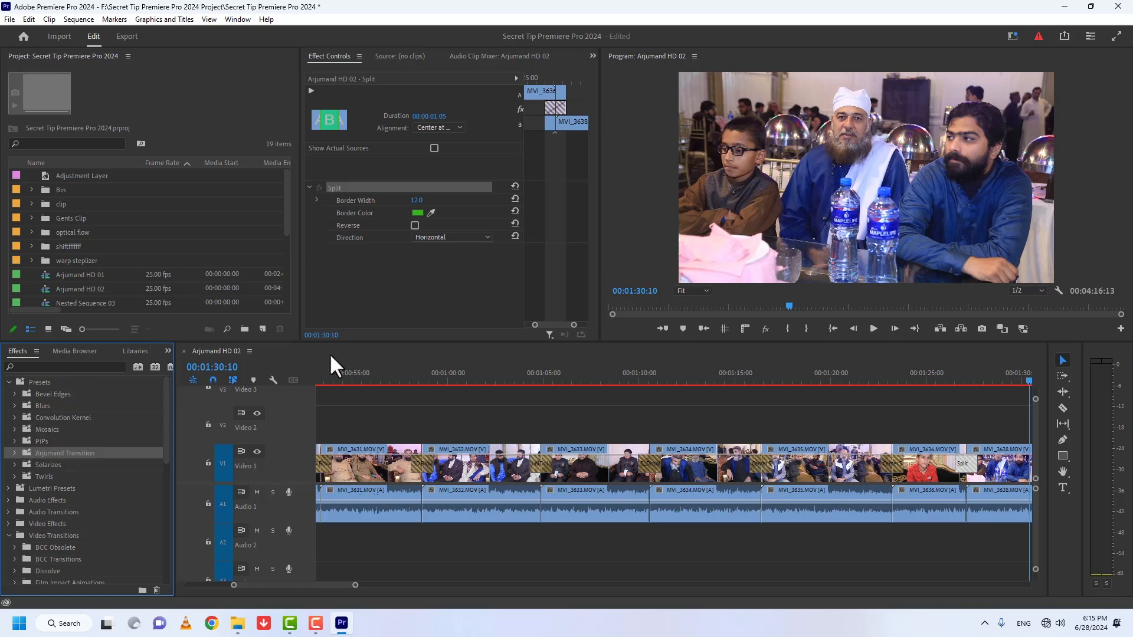
# - Save the Split transition into the new bin as a preset named "Split" plus the editor's name, including the transition duration
pyautogui.scroll(-3, 847, 446)
pyautogui.click(808, 378)
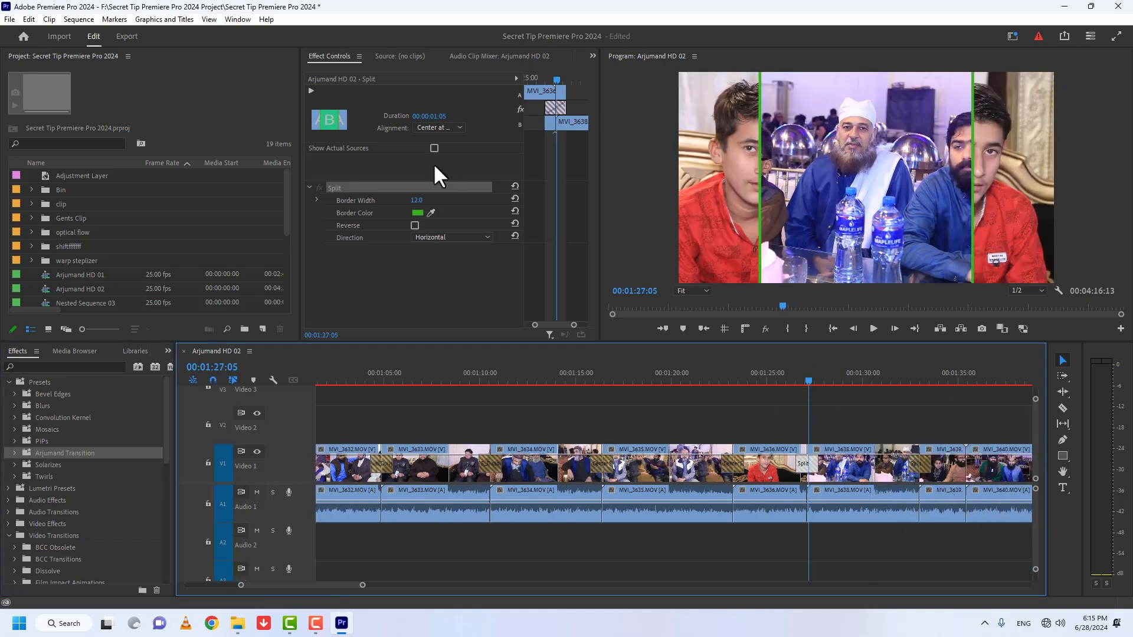
pyautogui.rightClick(345, 189)
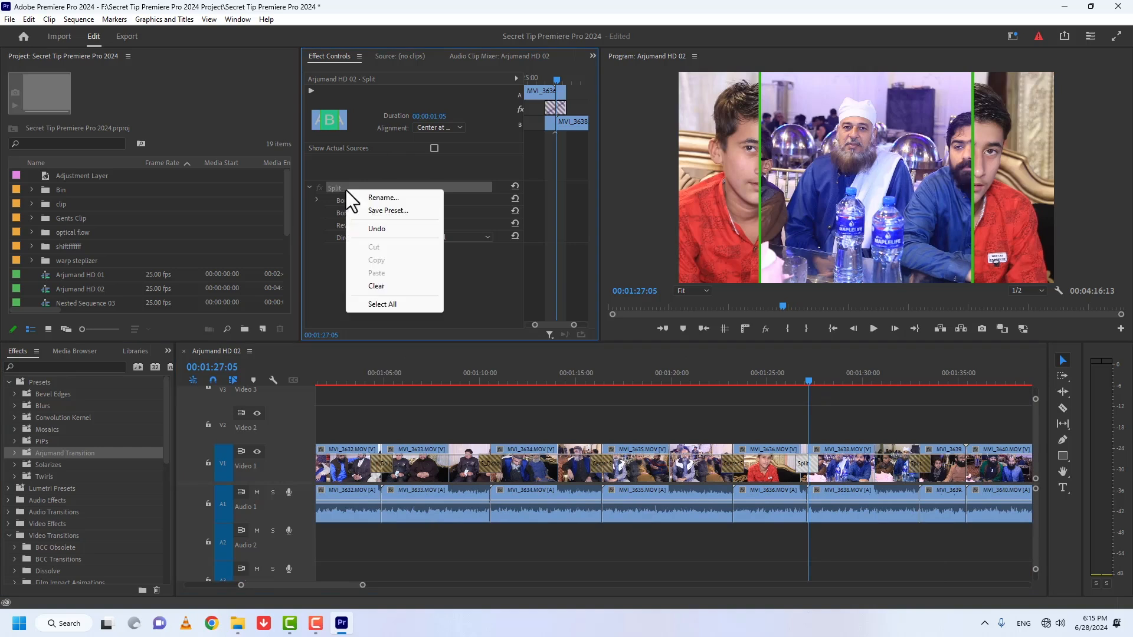
pyautogui.click(377, 211)
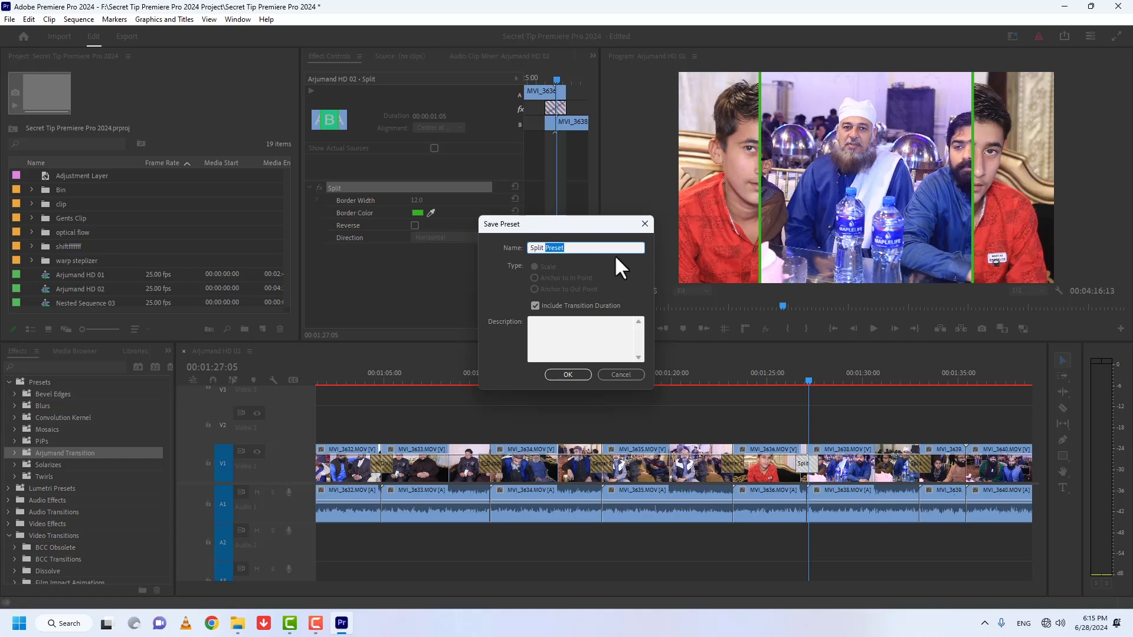
pyautogui.write('Arjumand')
pyautogui.press('Return')
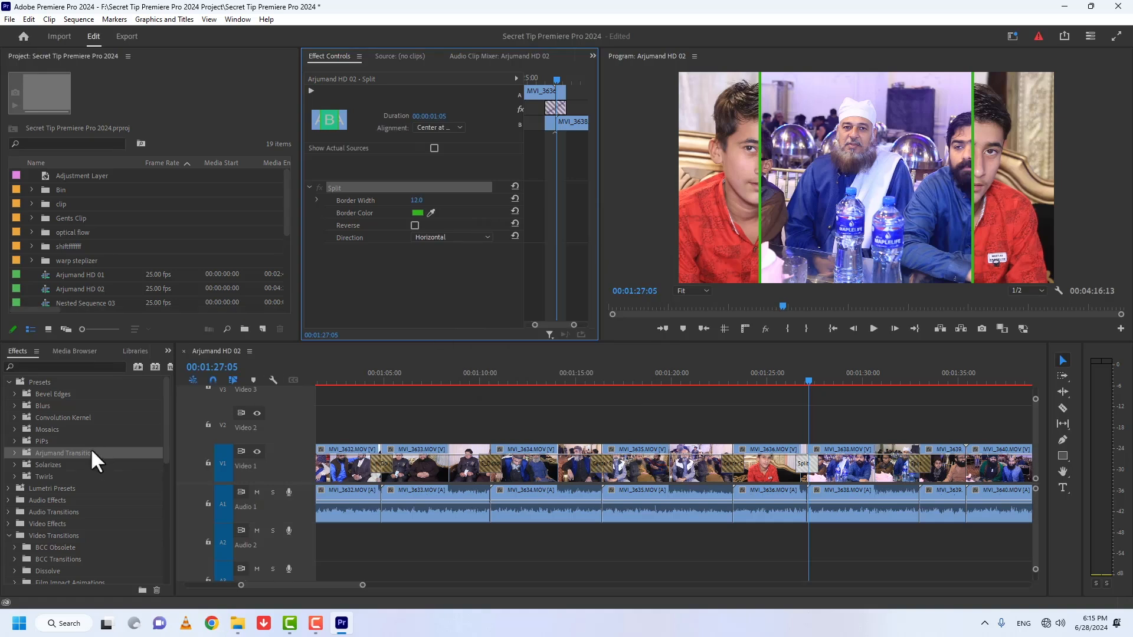
# - Save the uni.Dolly Fade transition into the custom bin, named "uni.Dolly Fade" plus the editor's name, with type Scale and transition duration included
pyautogui.click(15, 452)
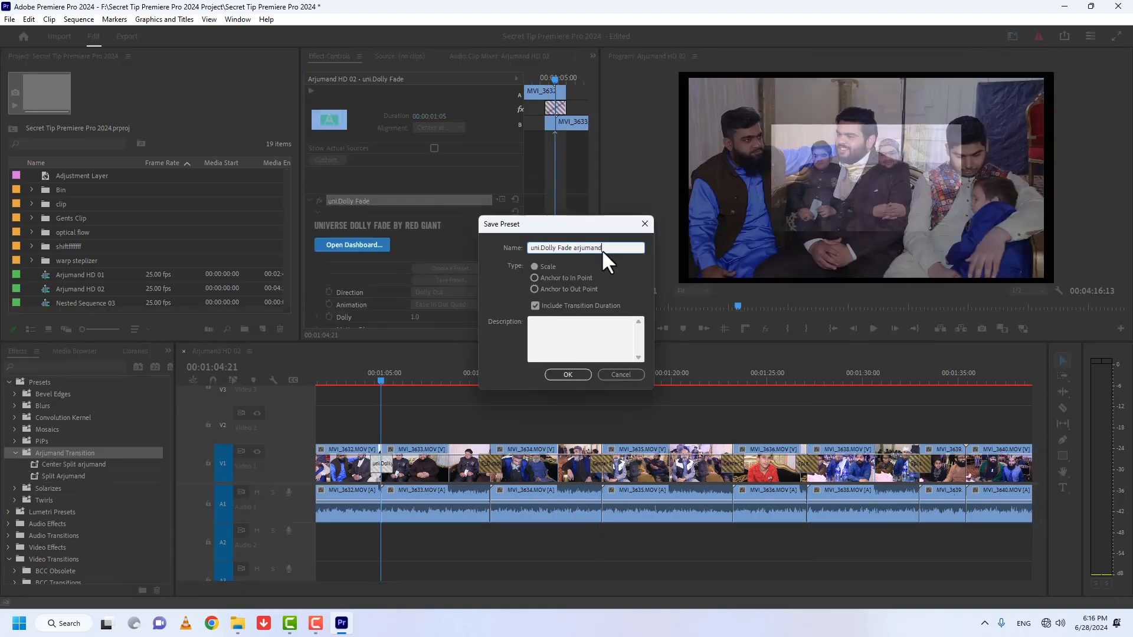
pyautogui.press('Return')
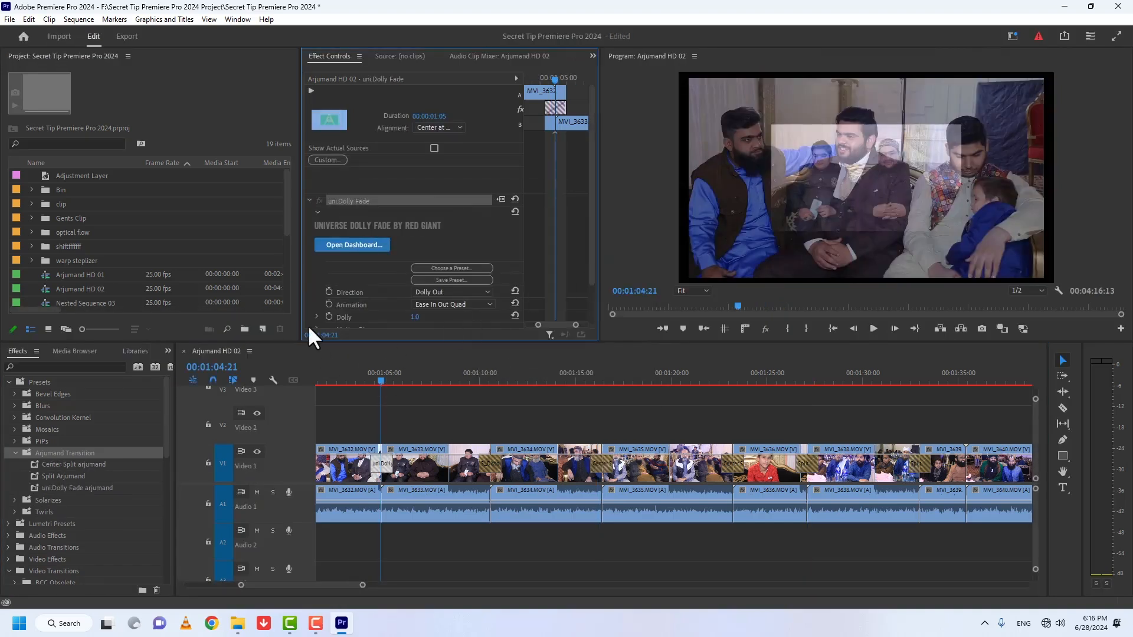
pyautogui.click(14, 452)
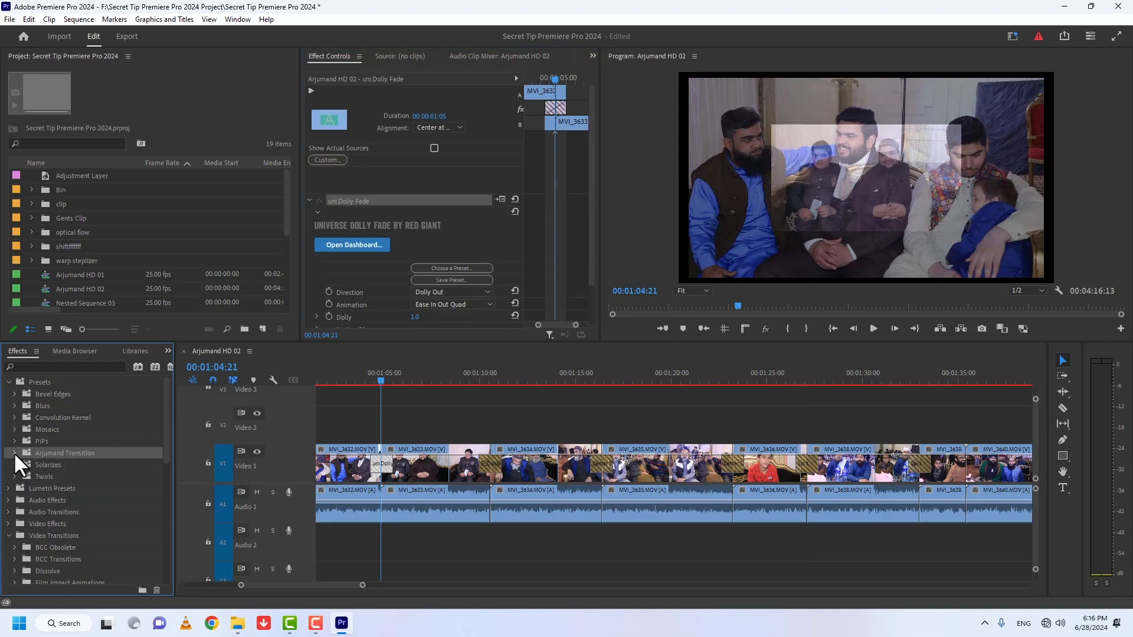
# - Export the custom transition bin to the Secret Tips folder on drive E as a preset file named "transition presets"
pyautogui.rightClick(26, 453)
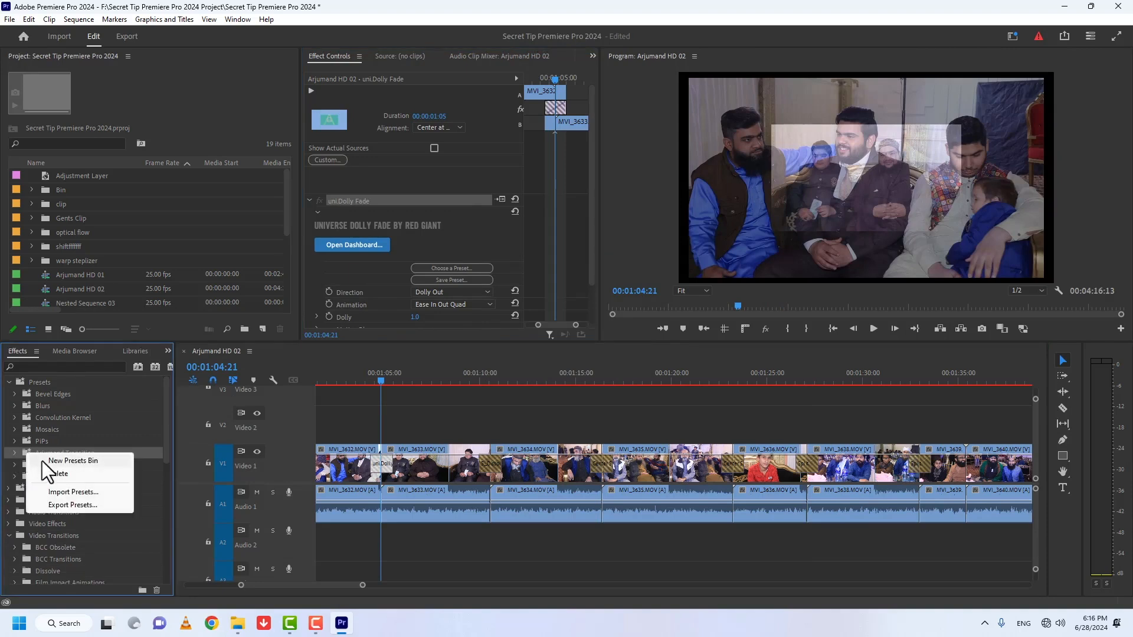
pyautogui.click(67, 504)
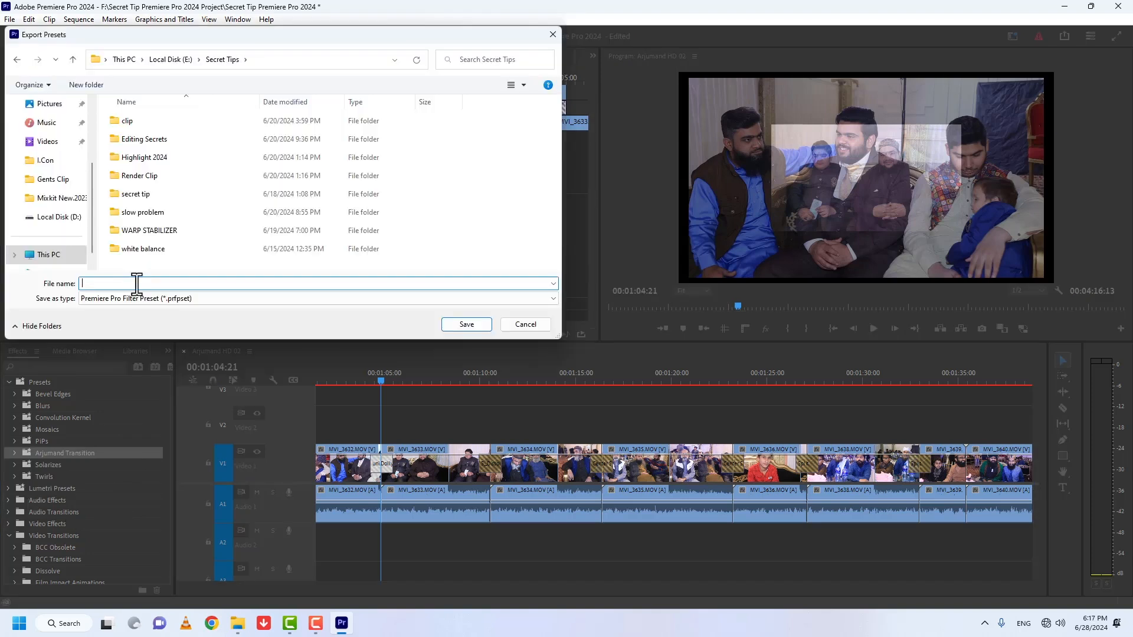
pyautogui.write('transition')
pyautogui.press('Return')
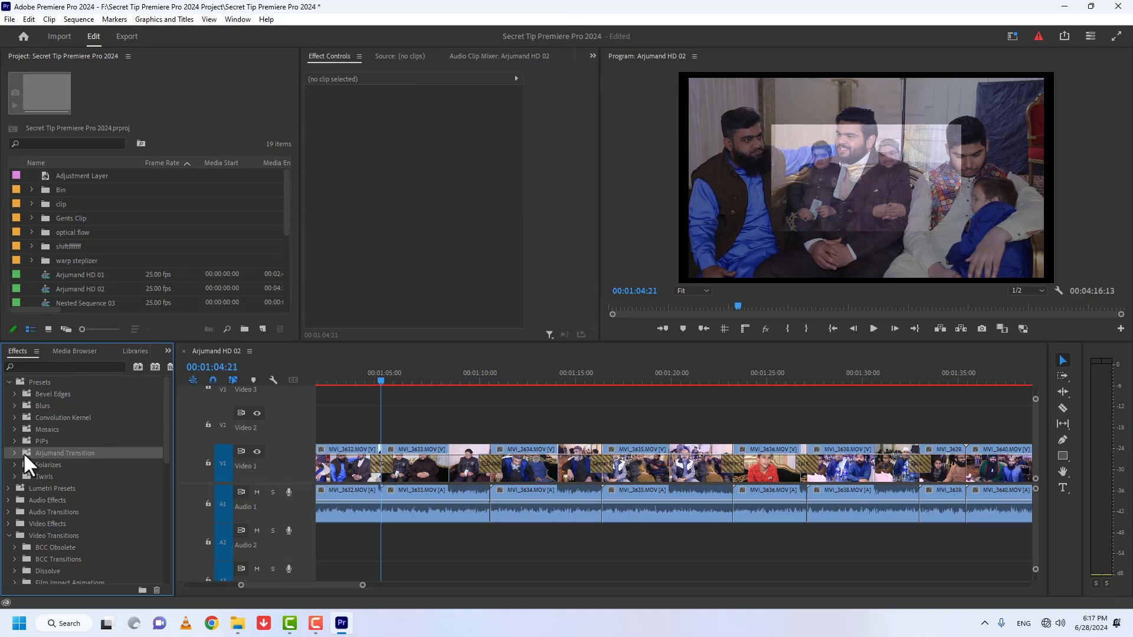
# - Delete the custom transition bin from the Presets folder and save the project
pyautogui.press('Delete')
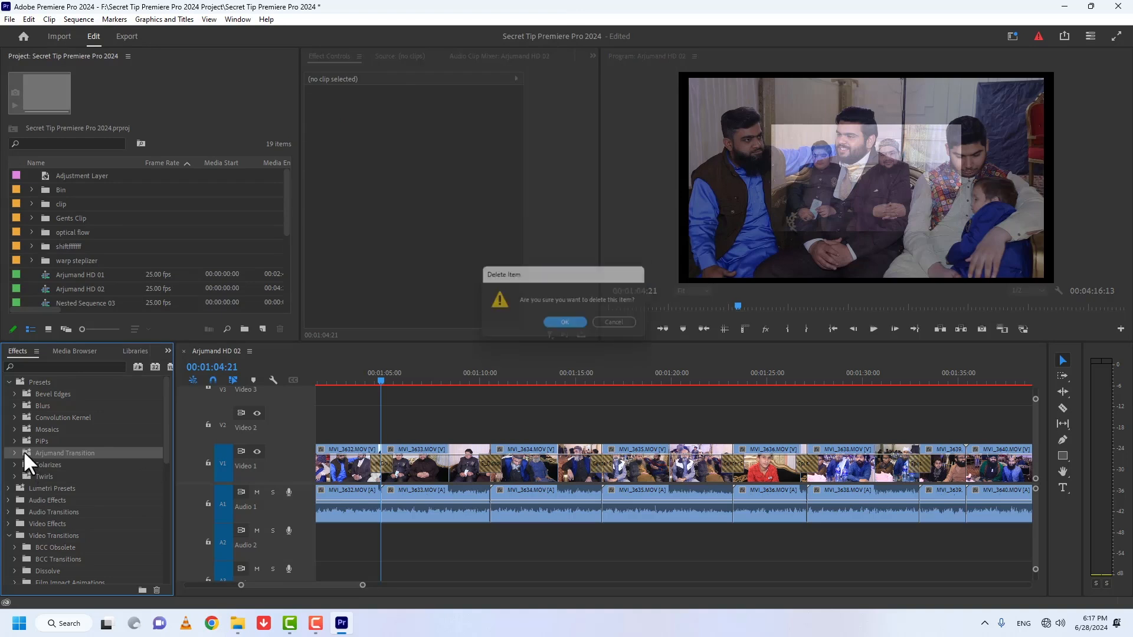
pyautogui.click(563, 328)
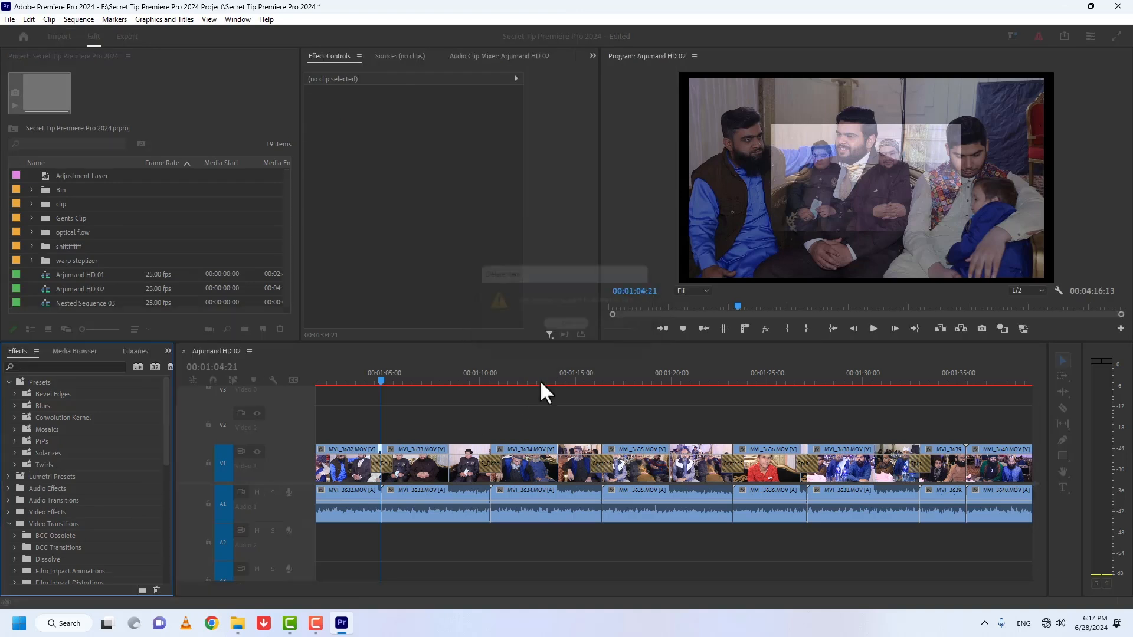
pyautogui.hotkey('ctrl', 's')
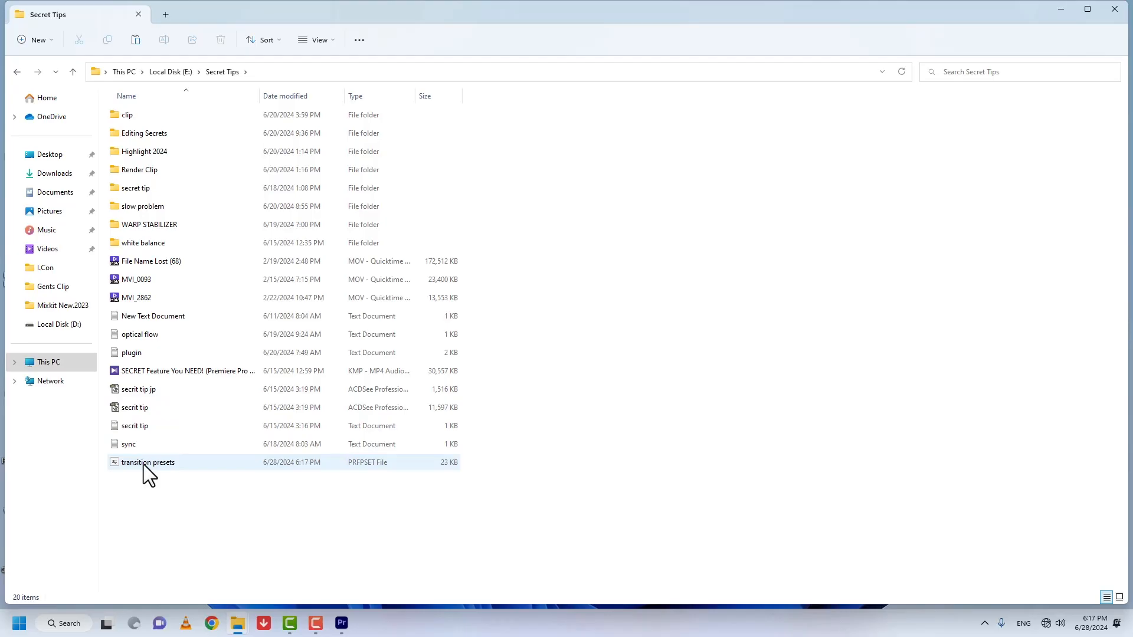
# - Locate the exported "transition presets" file in the Secret Tips folder, and import it into the Presets folder in Premiere Pro
pyautogui.click(144, 465)
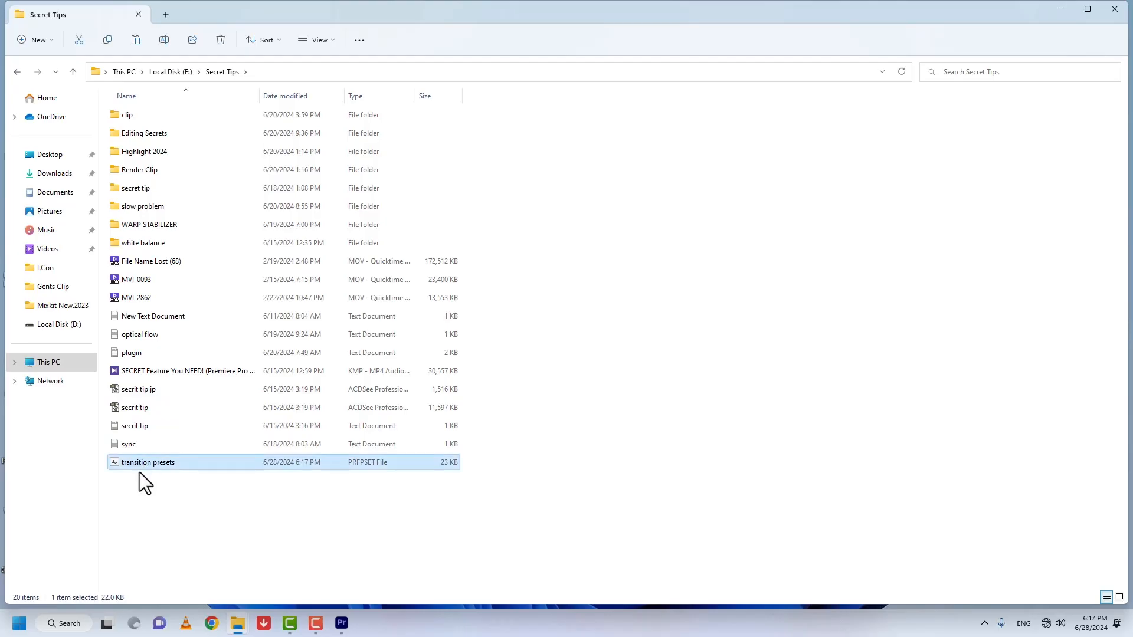
pyautogui.click(342, 624)
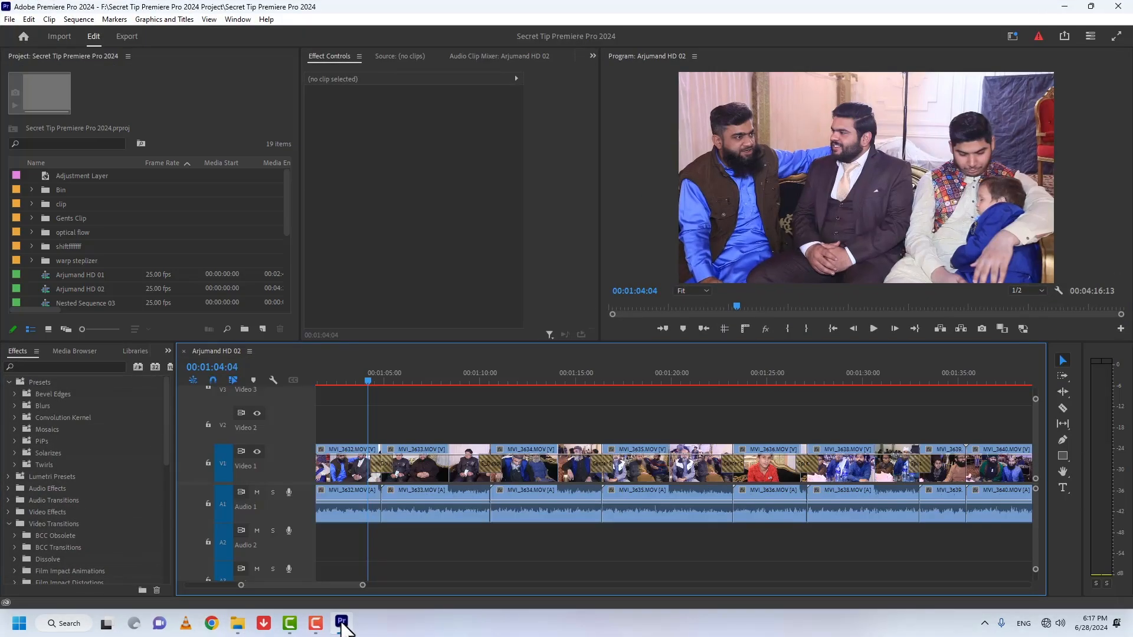
pyautogui.rightClick(41, 383)
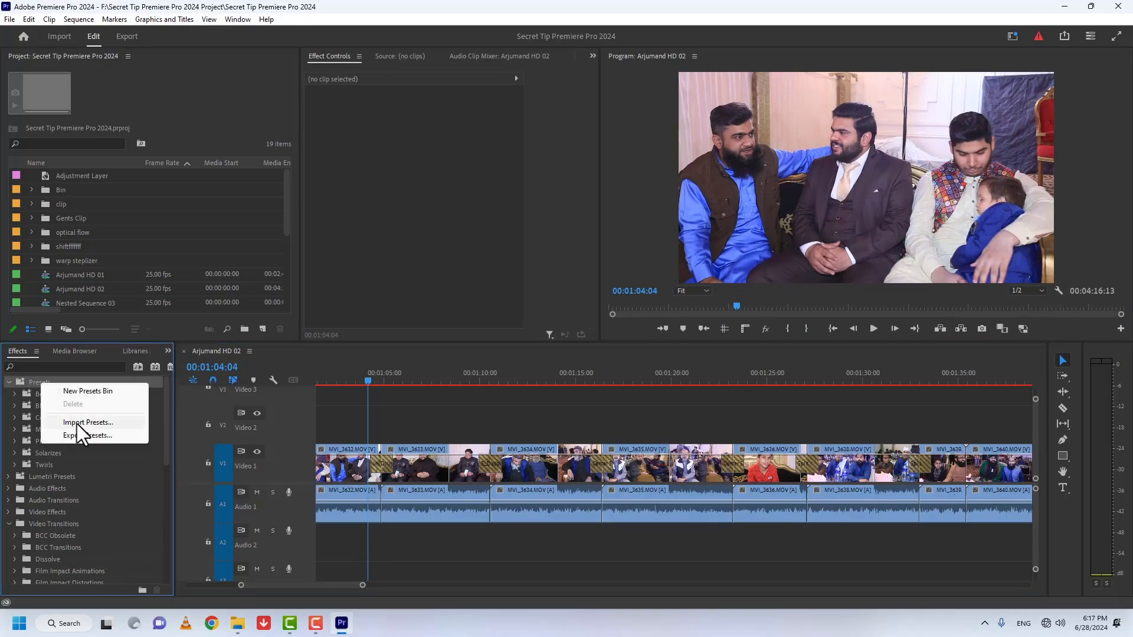
pyautogui.click(77, 422)
pyautogui.doubleClick(149, 268)
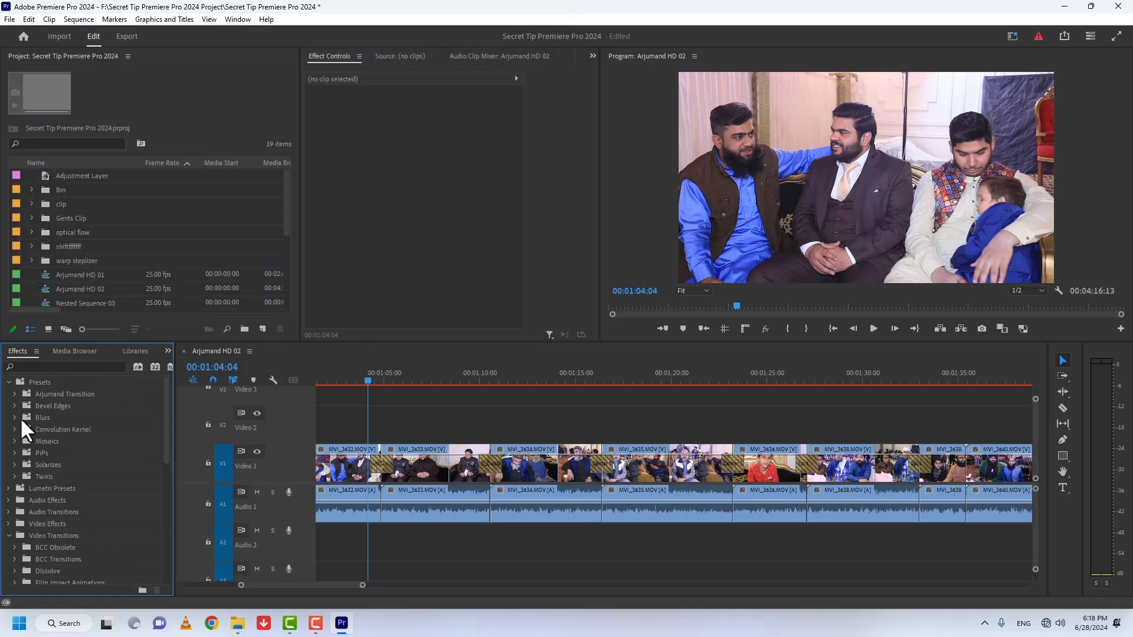
# - Apply the imported custom Split preset to the cut between MVI_3641 and MVI_3642 on Video 1 and play it back
pyautogui.click(13, 393)
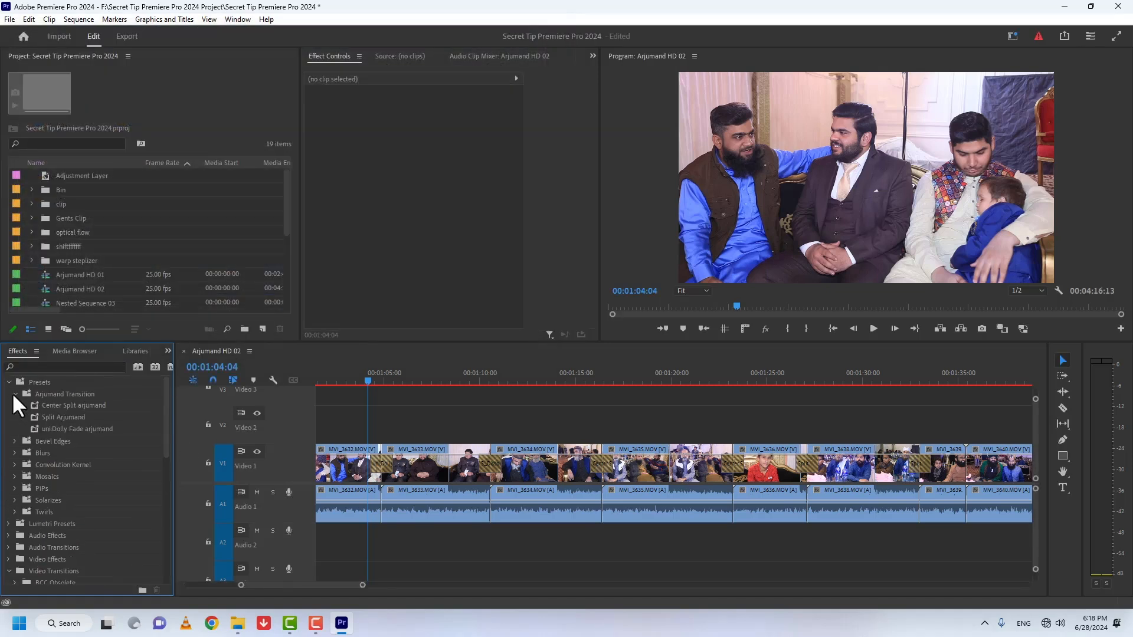
pyautogui.scroll(-4, 568, 484)
pyautogui.click(807, 378)
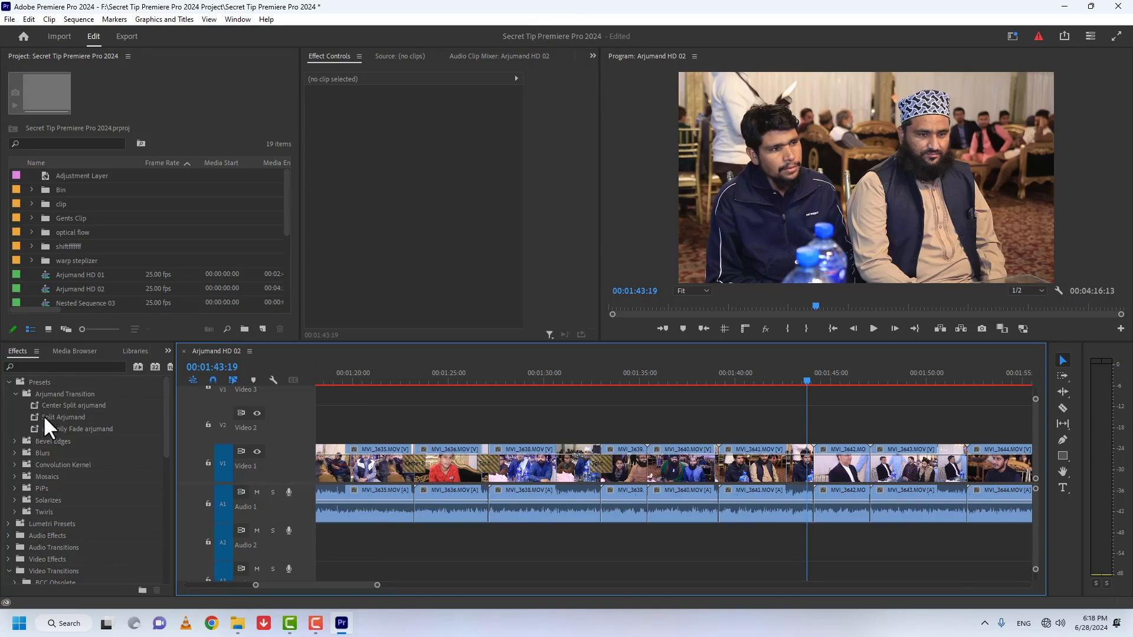
pyautogui.moveTo(44, 415); pyautogui.dragTo(803, 460)
pyautogui.click(797, 379)
pyautogui.press('space')
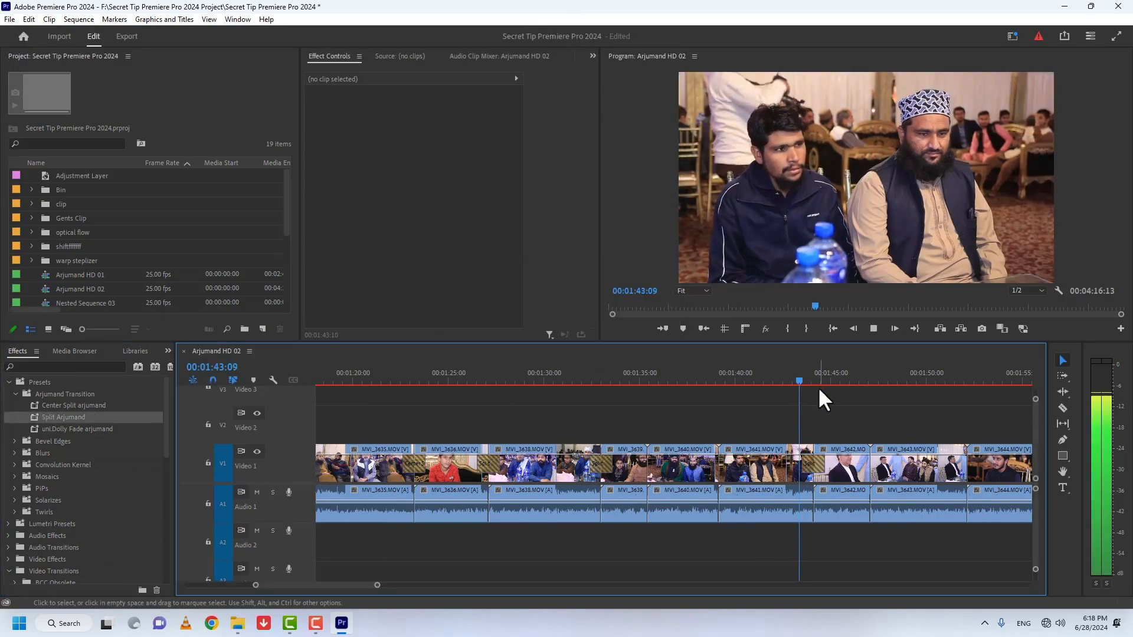
pyautogui.press('space')
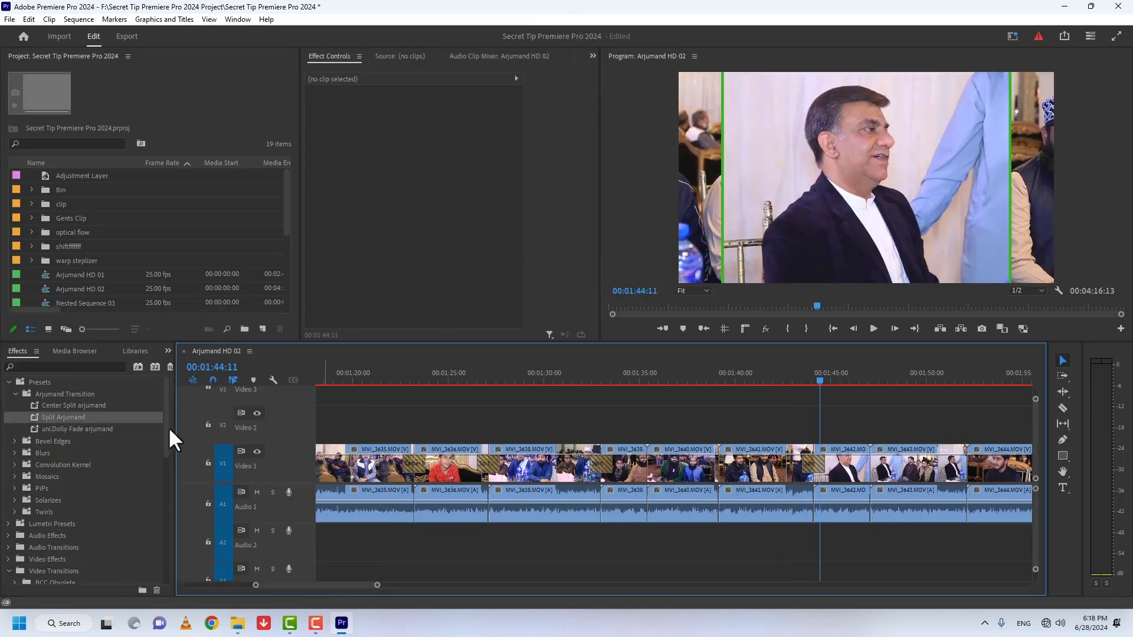
# - Collapse the imported custom transition bin and delete it from the Presets folder
pyautogui.click(13, 393)
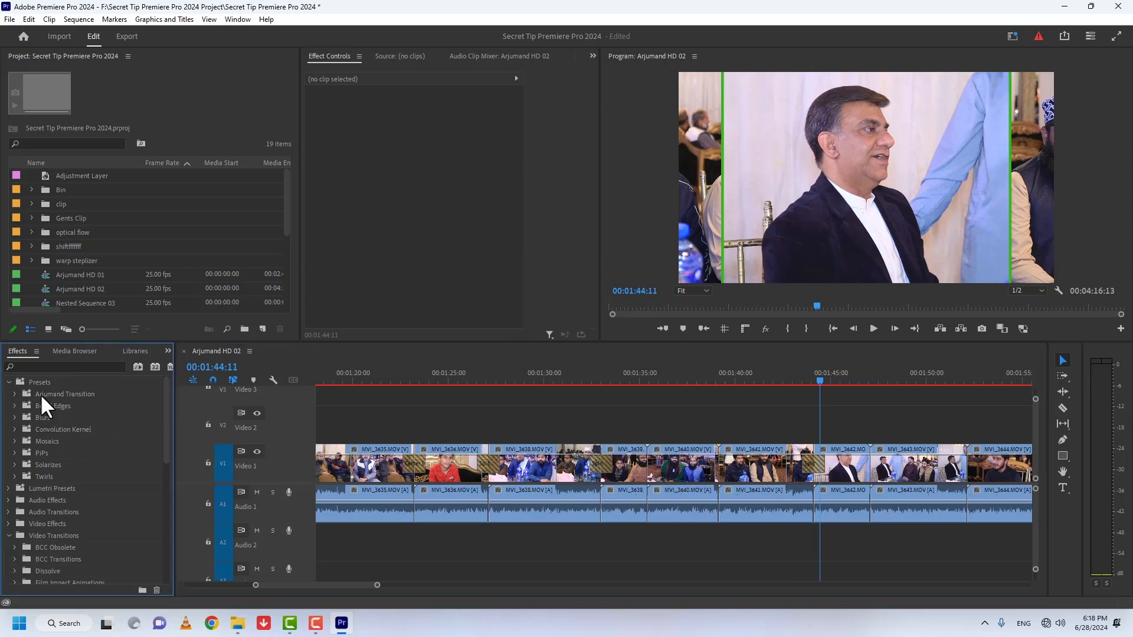
pyautogui.click(40, 394)
pyautogui.press('Delete')
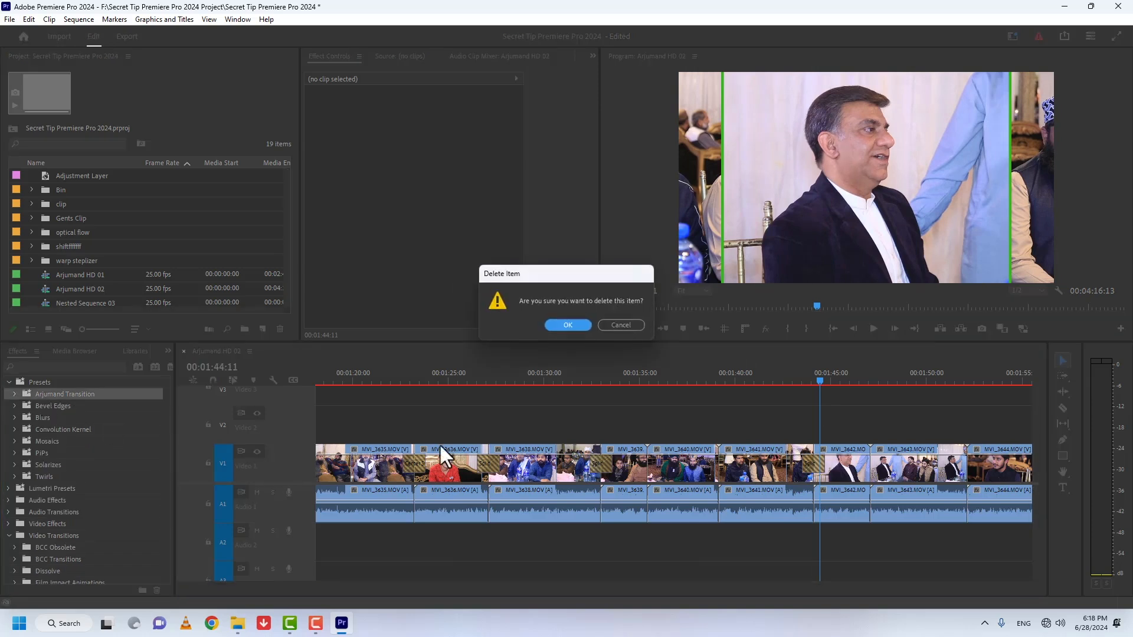
pyautogui.click(567, 326)
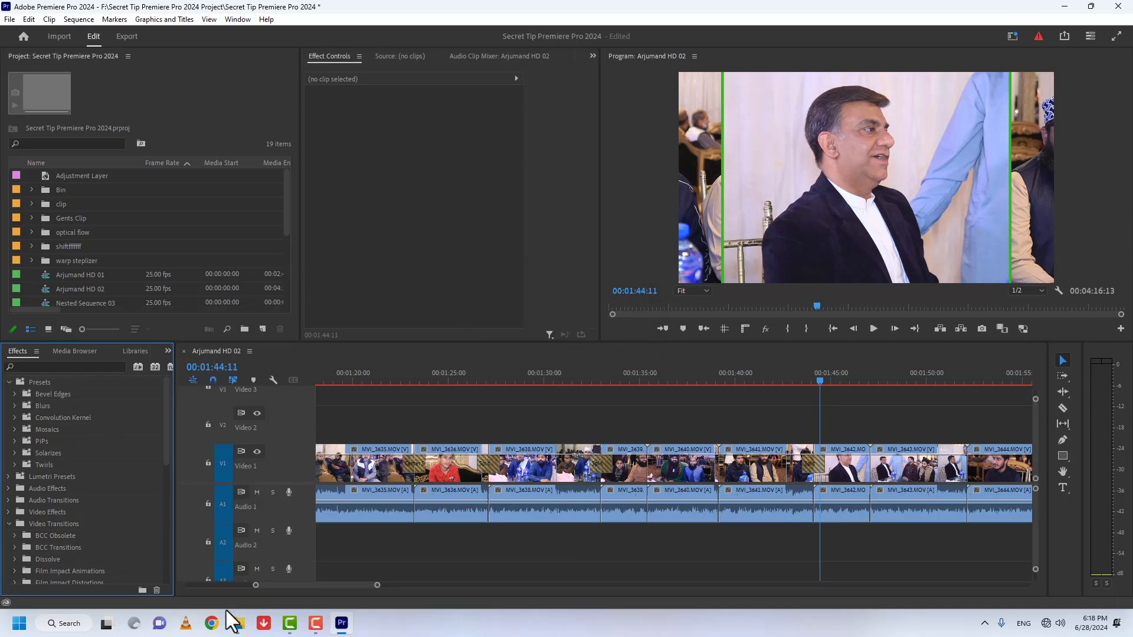
# - Copy the "transition presets" file from the Secret Tips folder in File Explorer, and close Premiere Pro with the project changes saved
pyautogui.moveTo(238, 624)
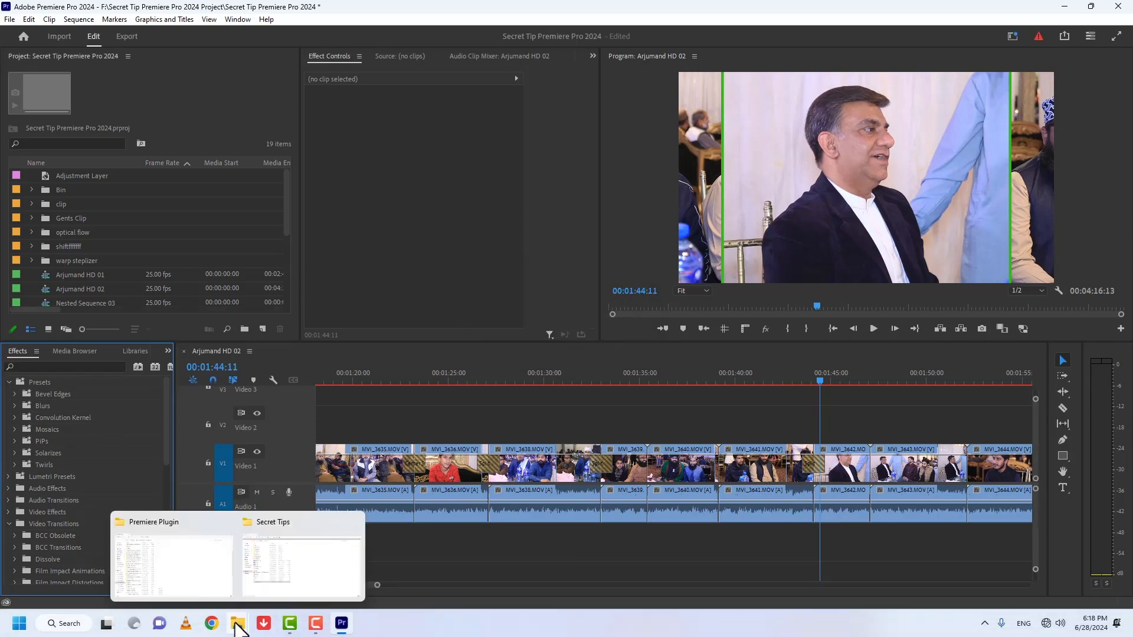
pyautogui.click(247, 583)
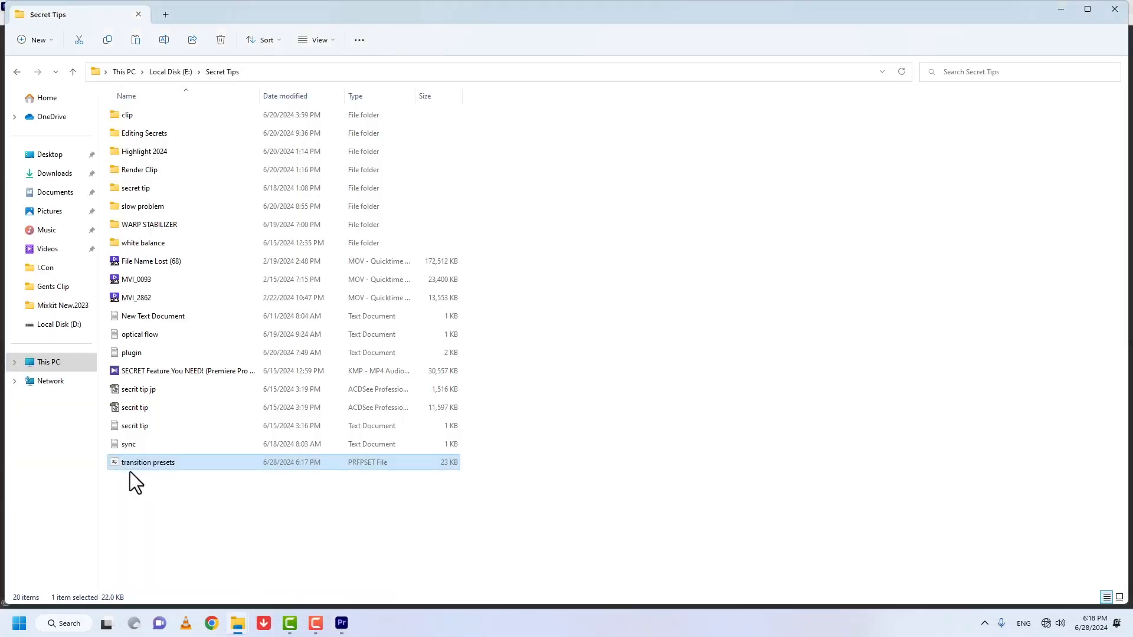
pyautogui.click(1114, 9)
pyautogui.click(1118, 6)
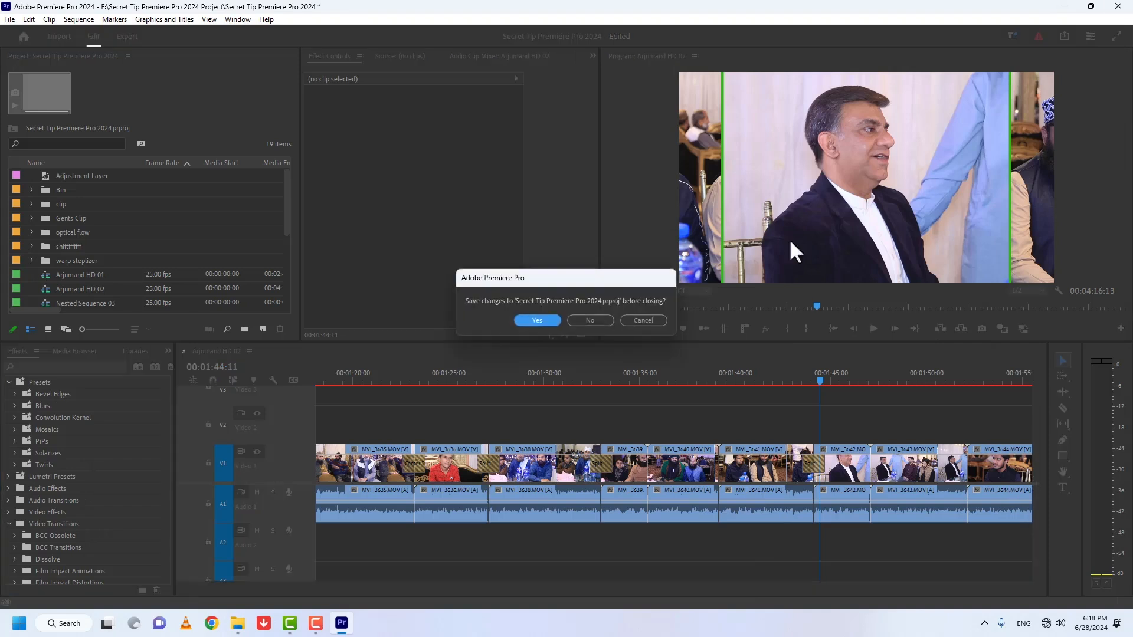
pyautogui.click(526, 320)
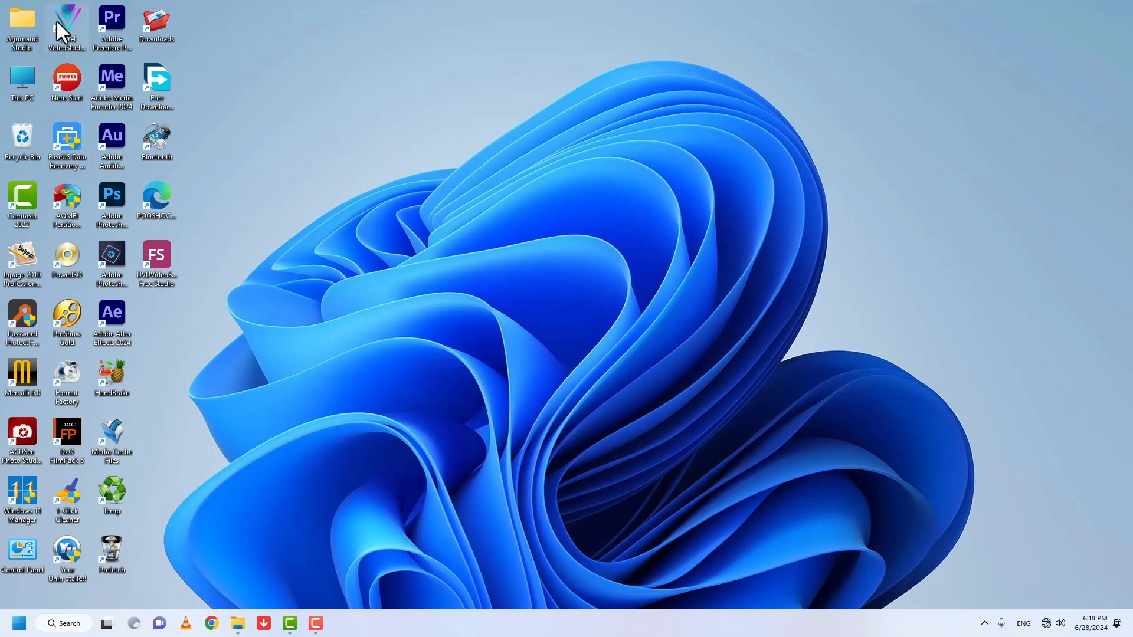
# - Open the Premiere Pro 2024 installation folder from its desktop shortcut and go to LocalizedPresets > en_US > Effect Presets
pyautogui.click(116, 15)
pyautogui.rightClick(116, 15)
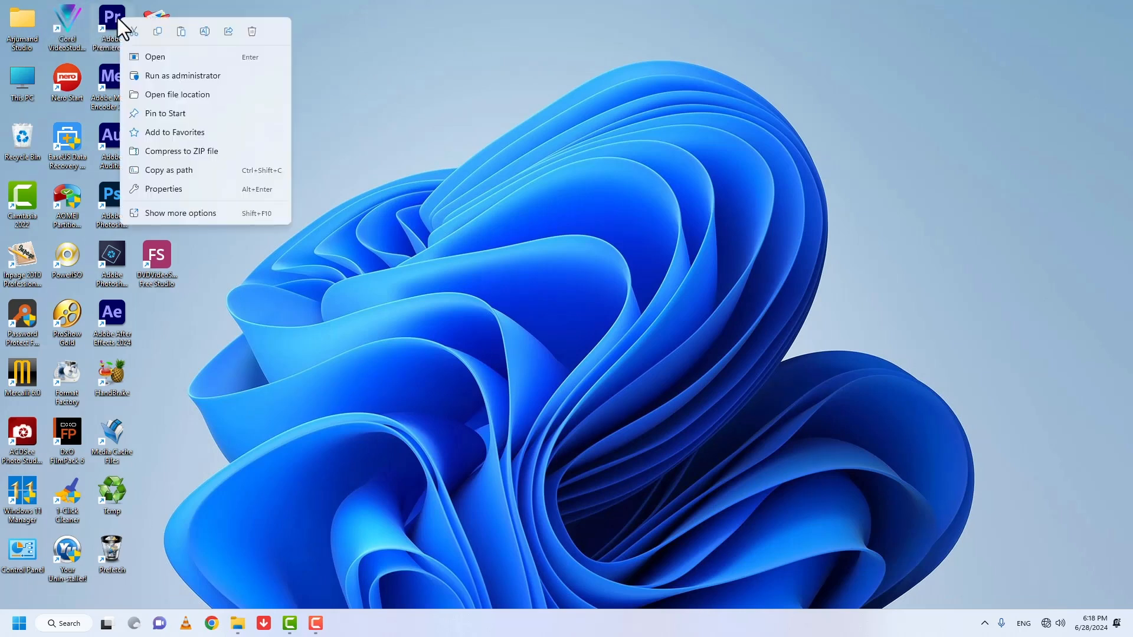
pyautogui.click(185, 94)
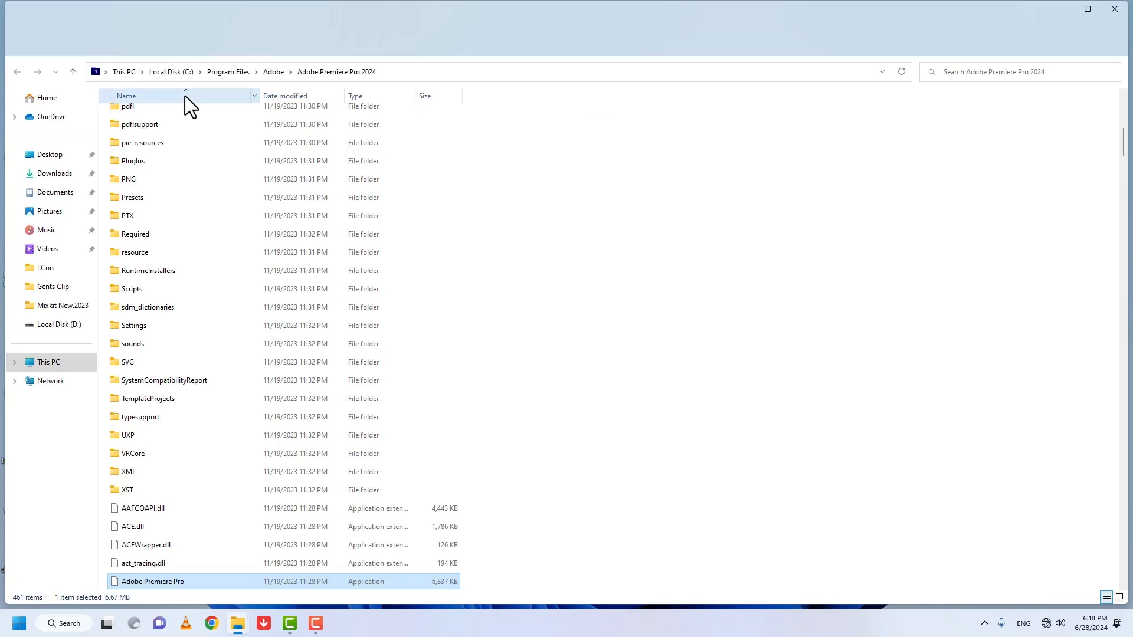
pyautogui.scroll(4, 163, 155)
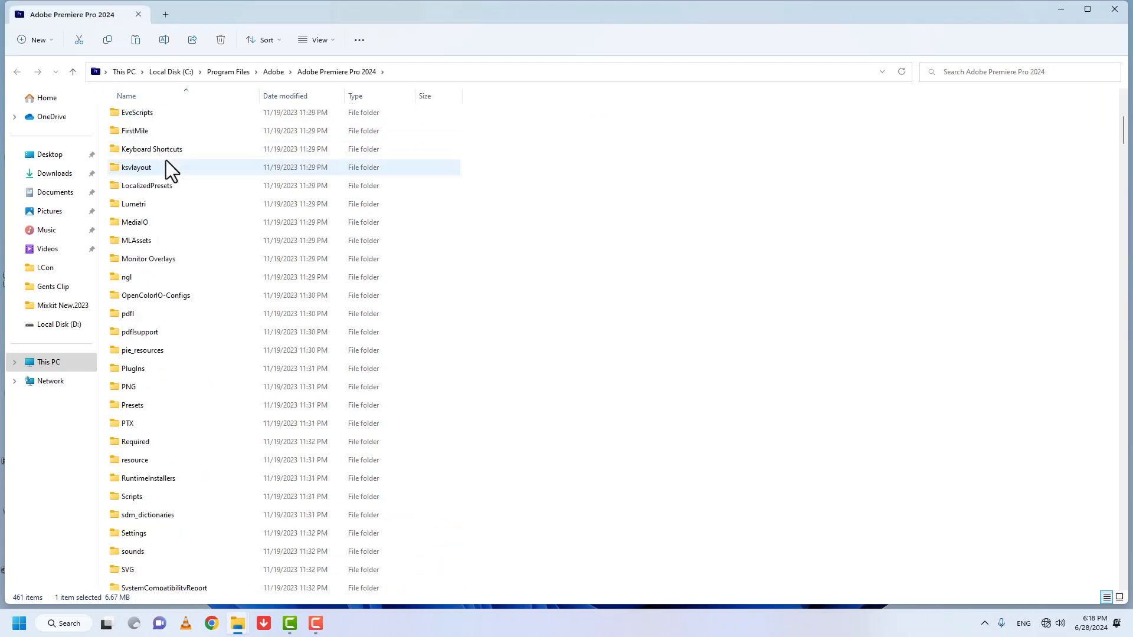
pyautogui.doubleClick(151, 186)
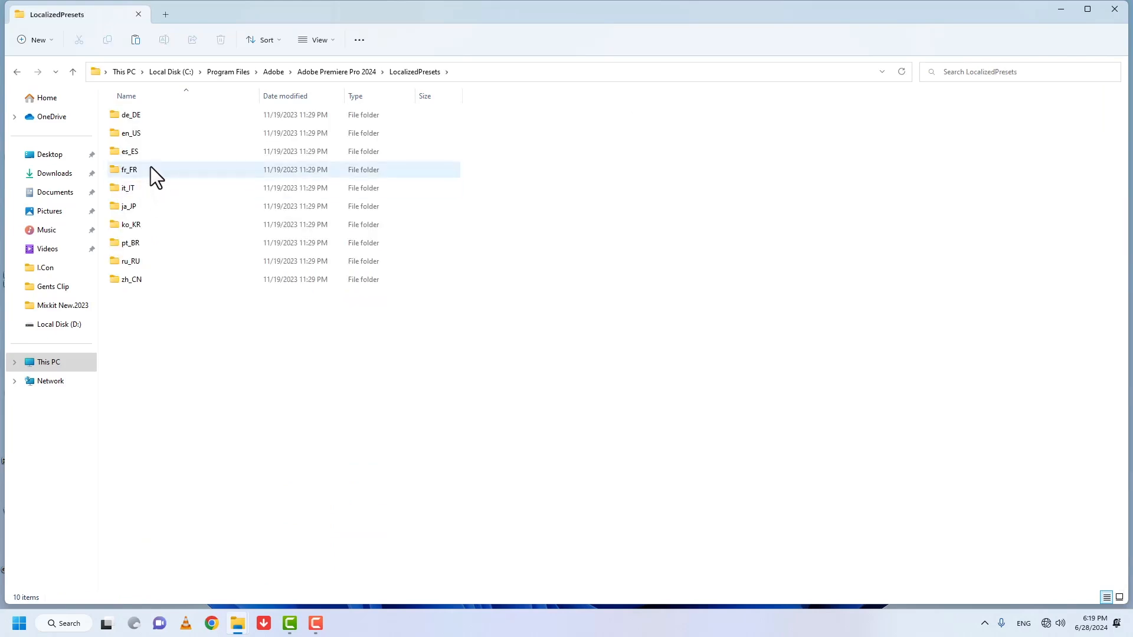
pyautogui.doubleClick(140, 135)
pyautogui.doubleClick(141, 116)
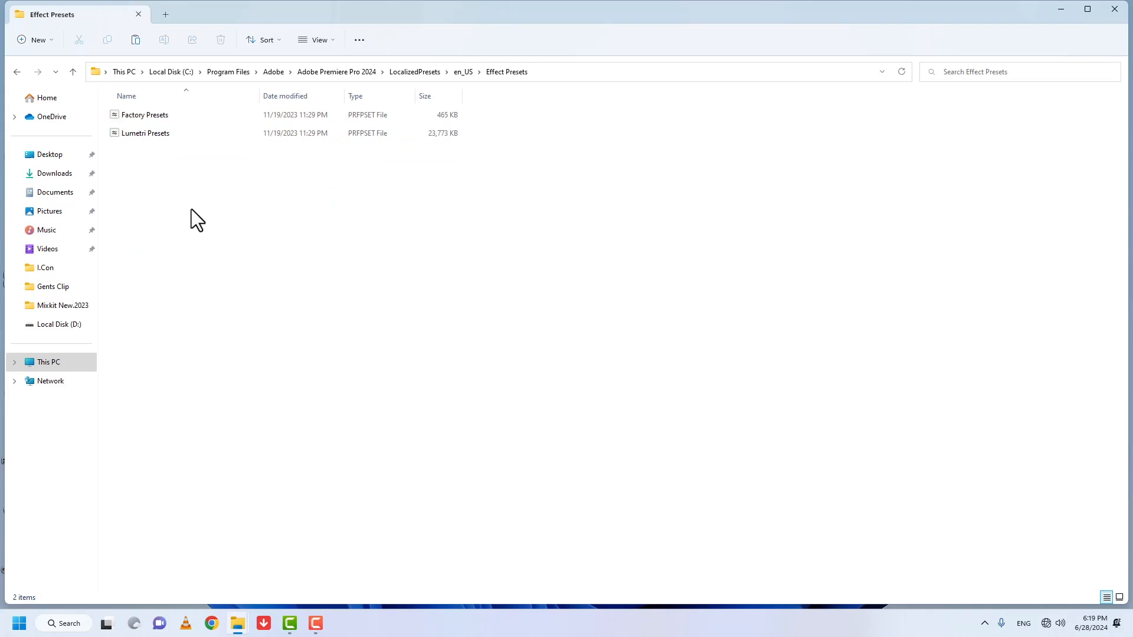
# - Paste the "transition presets" file into the Effect Presets folder with administrator permission, and close the folder
pyautogui.hotkey('ctrl', 'v')
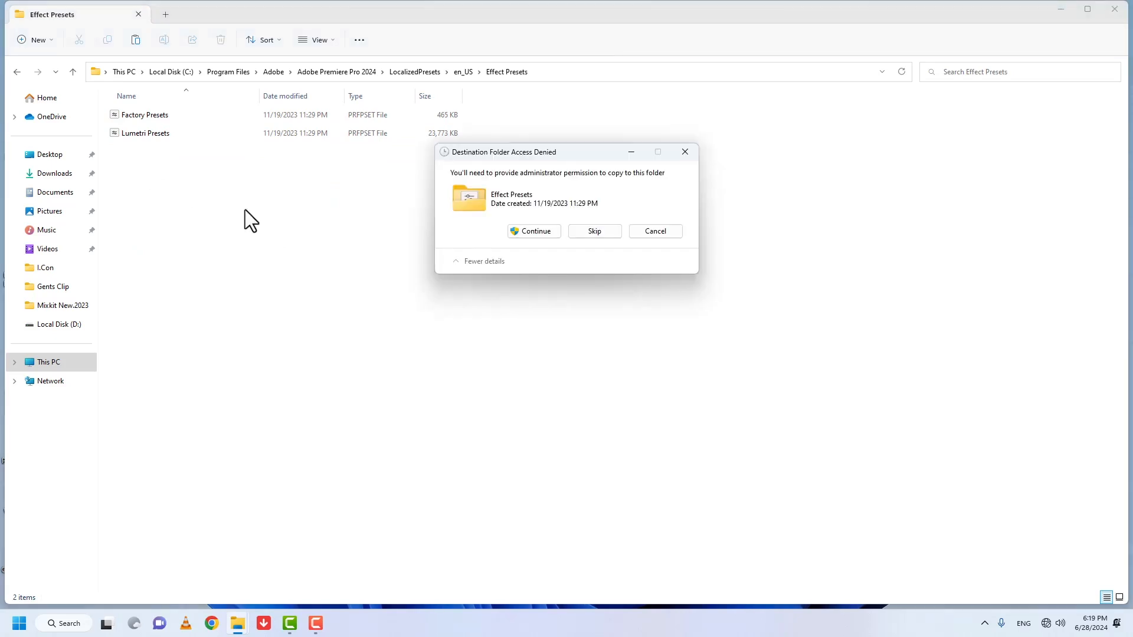
pyautogui.click(518, 230)
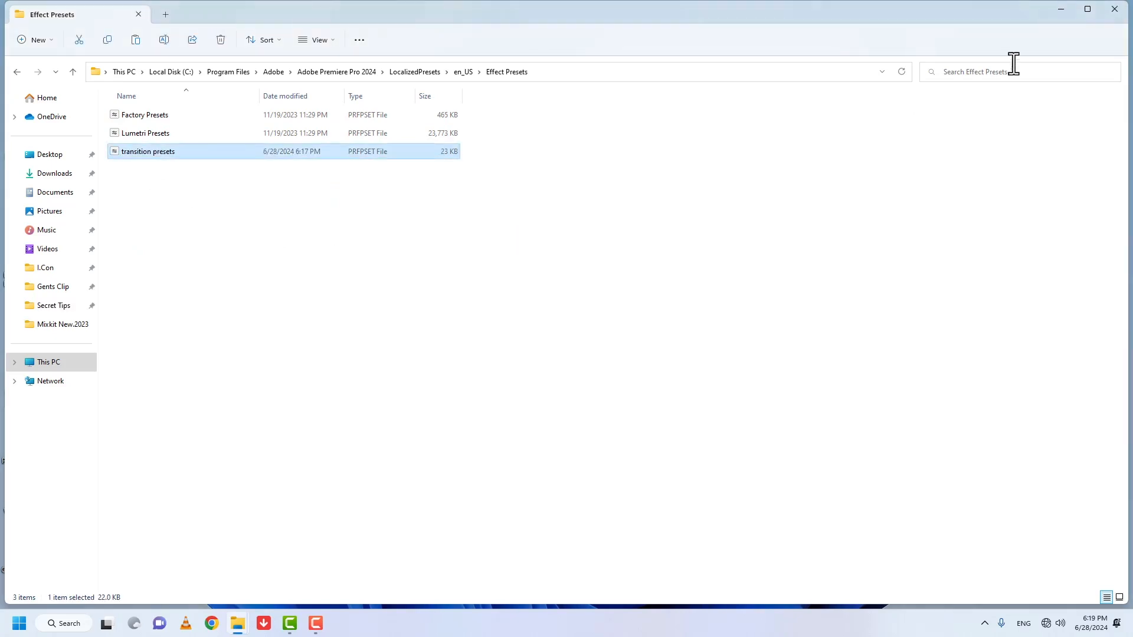
pyautogui.click(1114, 8)
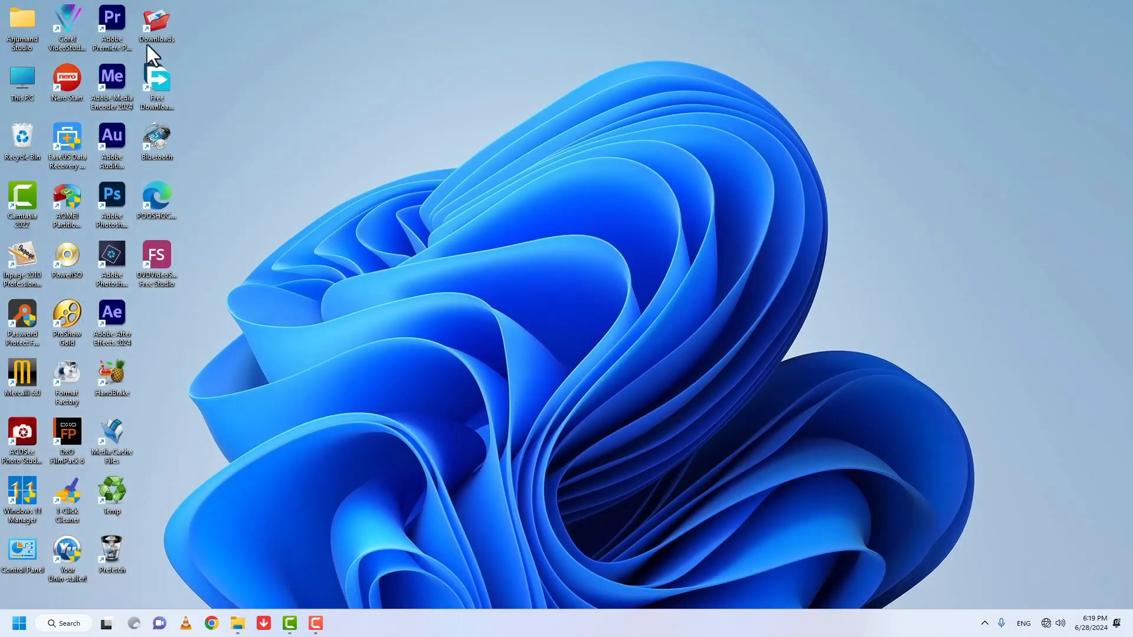
# - Relaunch Premiere Pro with the project and expand the custom transition bin under Presets
pyautogui.doubleClick(119, 25)
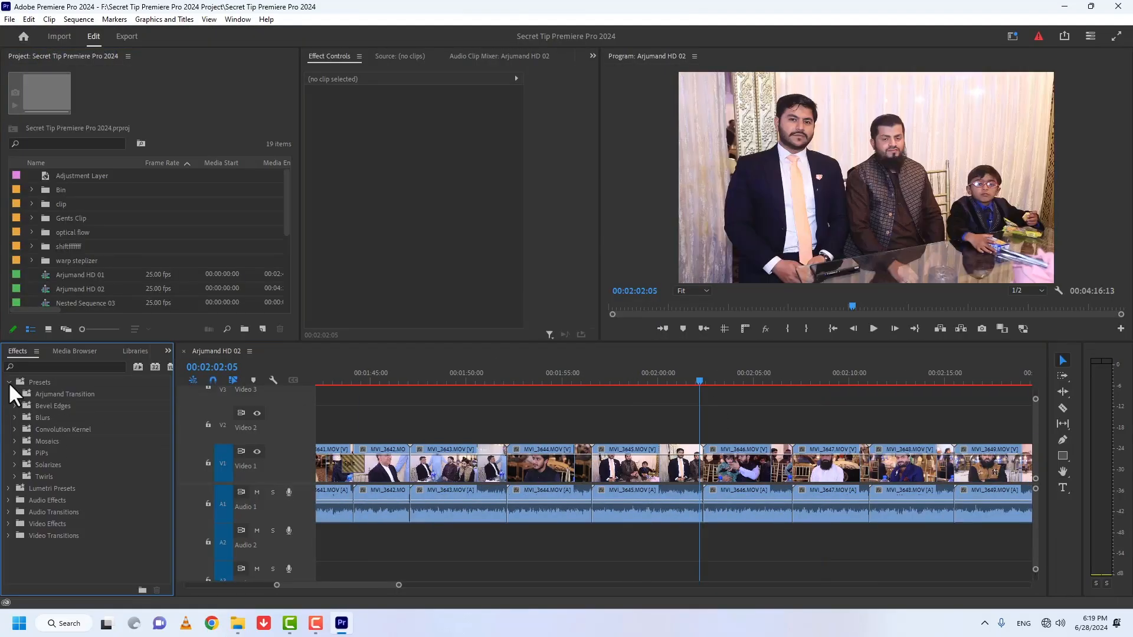
pyautogui.click(14, 393)
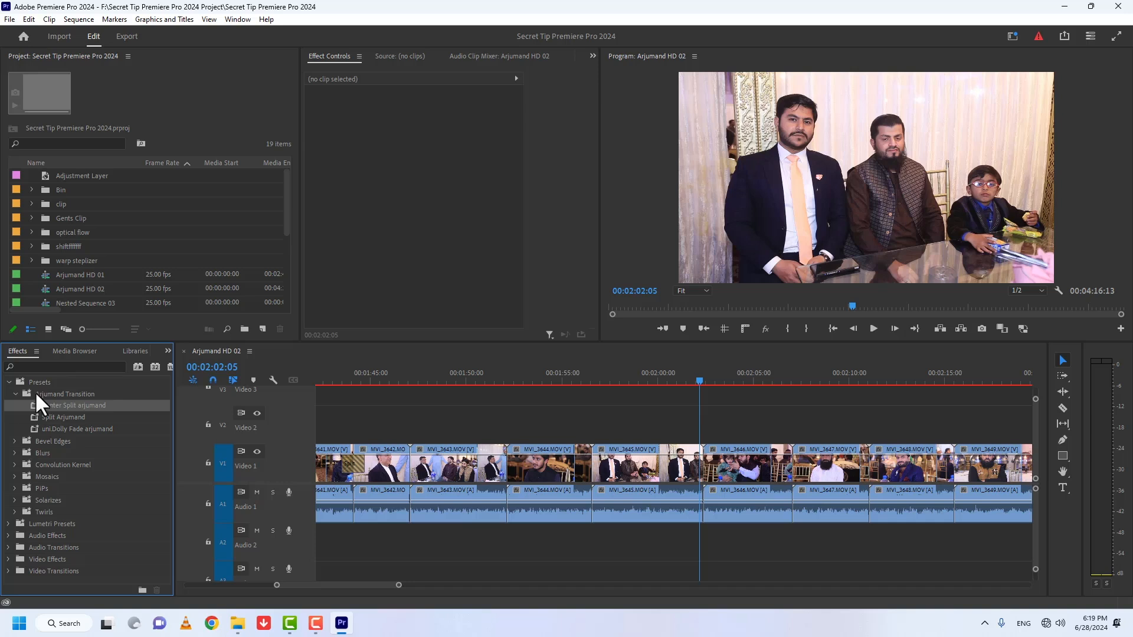
pyautogui.click(37, 394)
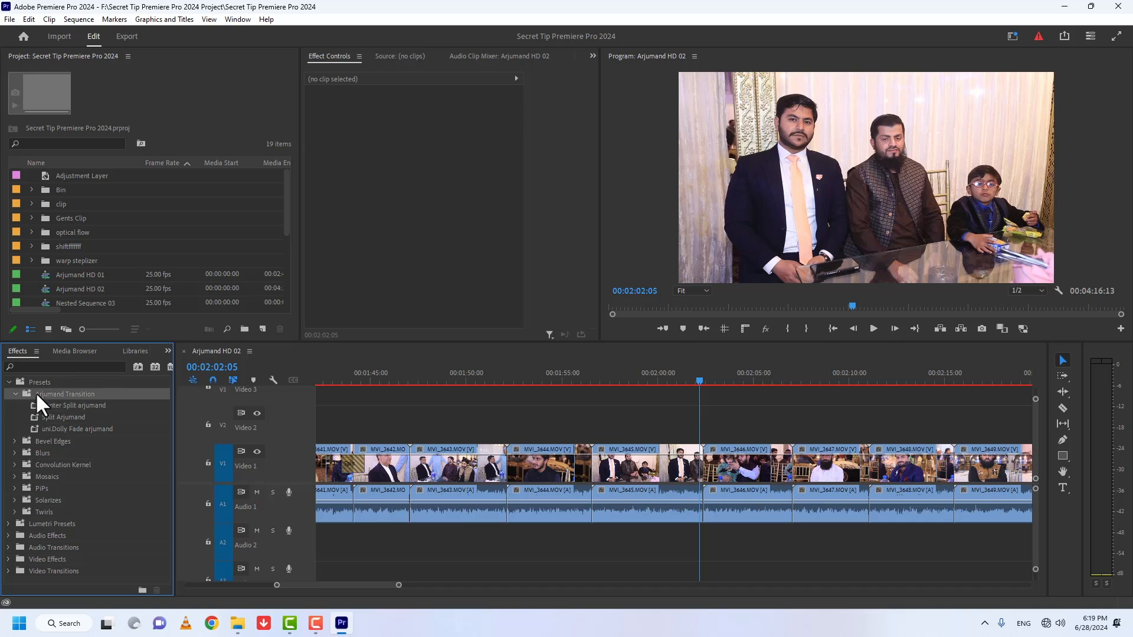
# - Apply the custom Split preset to the cut between MVI_3645 and MVI_3646, accepting repeated frames, and play it back
pyautogui.moveTo(33, 415); pyautogui.dragTo(708, 459)
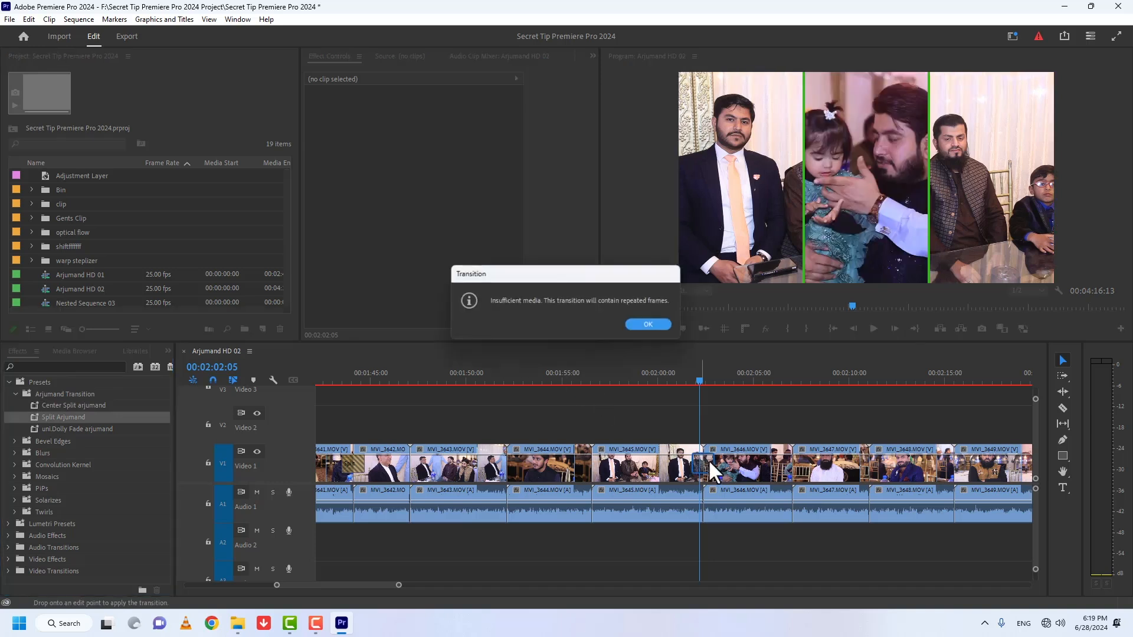
pyautogui.press('Return')
pyautogui.click(687, 379)
pyautogui.press('space')
pyautogui.press('space')
# - Apply the custom uni.Dolly Fade preset to the cut between MVI_3646 and MVI_3647, accepting repeated frames, and place the playhead before it
pyautogui.moveTo(55, 427); pyautogui.dragTo(791, 450)
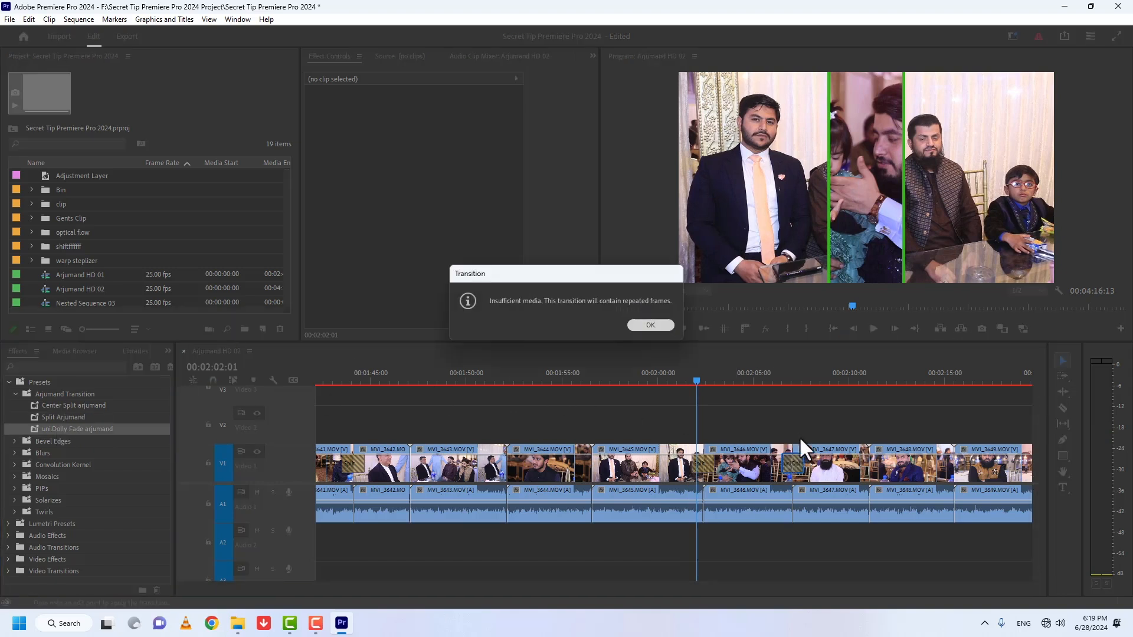
pyautogui.press('Return')
pyautogui.click(772, 379)
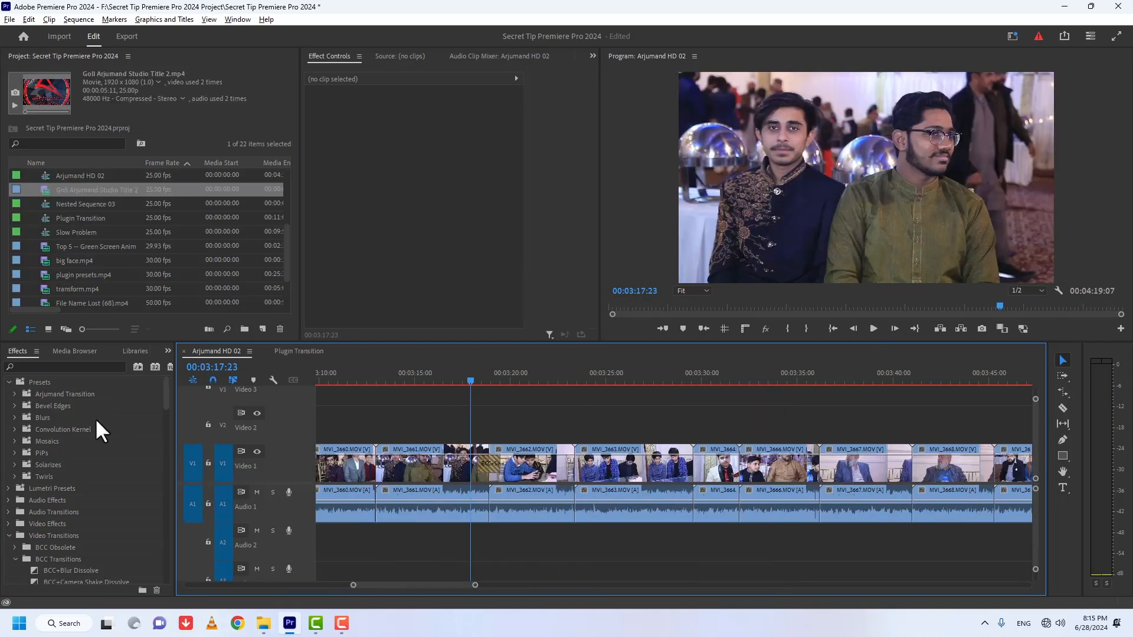
# - Save the project and close Premiere Pro
pyautogui.click(25, 394)
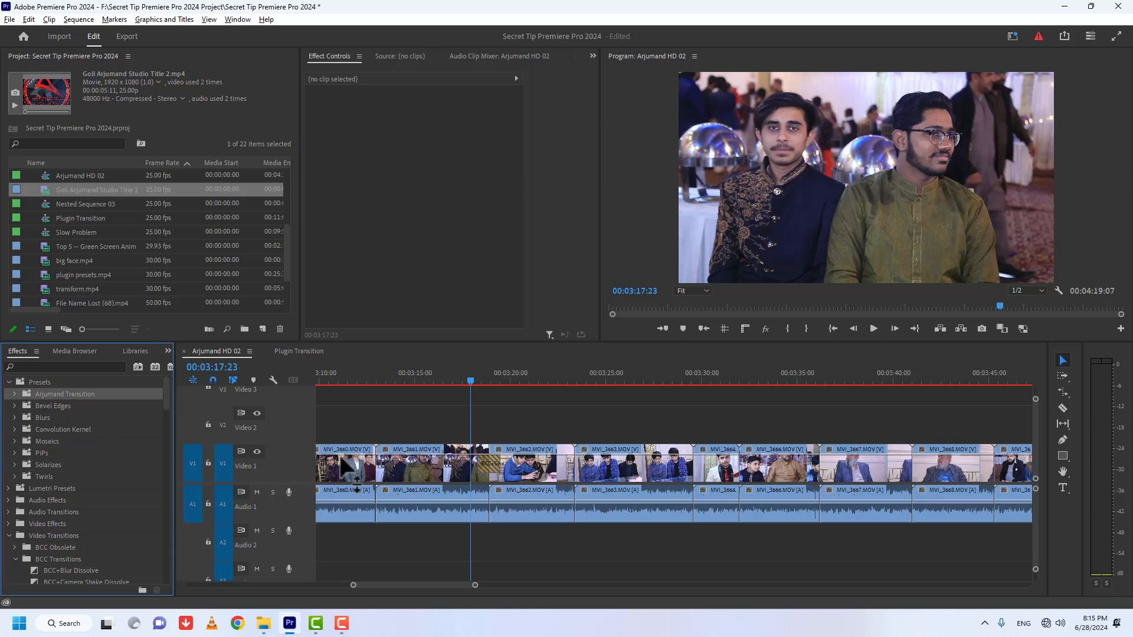
pyautogui.moveTo(481, 455); pyautogui.dragTo(489, 463)
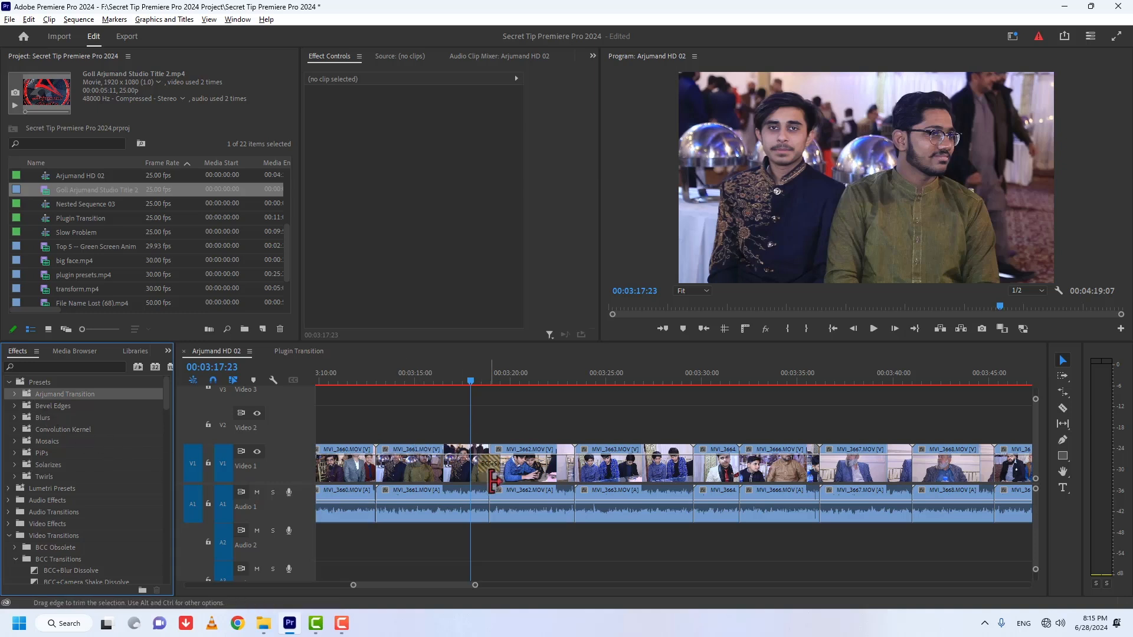
pyautogui.click(493, 539)
pyautogui.hotkey('ctrl', 's')
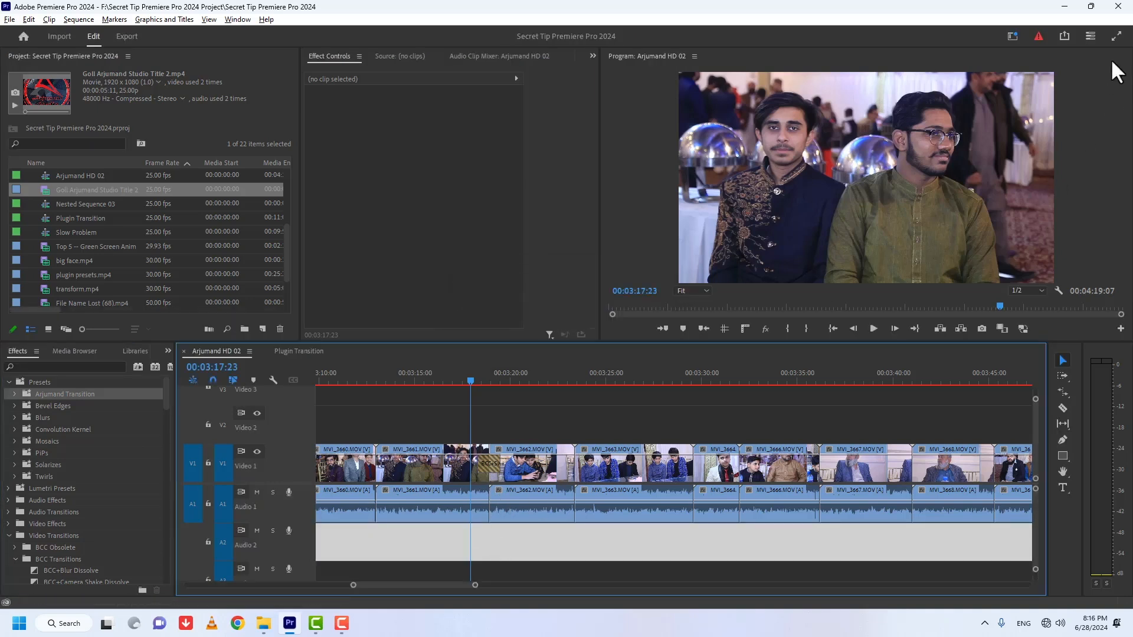
pyautogui.click(1117, 6)
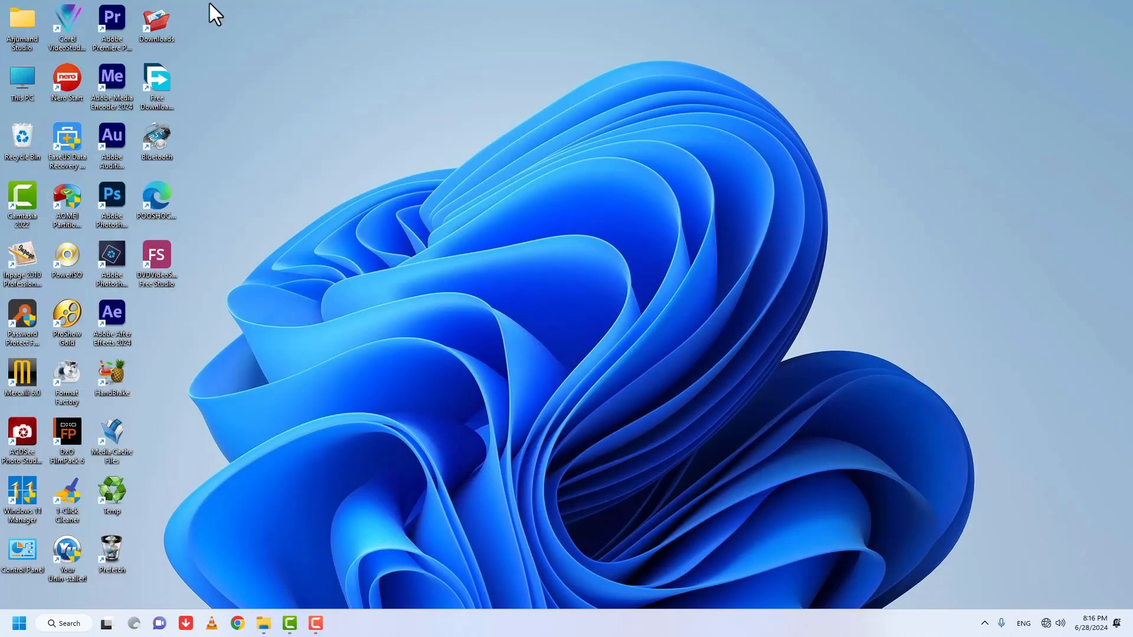
# - Open Premiere Pro's installation folder from its desktop shortcut and go to LocalizedPresets, en_US, Effect Presets
pyautogui.rightClick(108, 24)
pyautogui.click(158, 103)
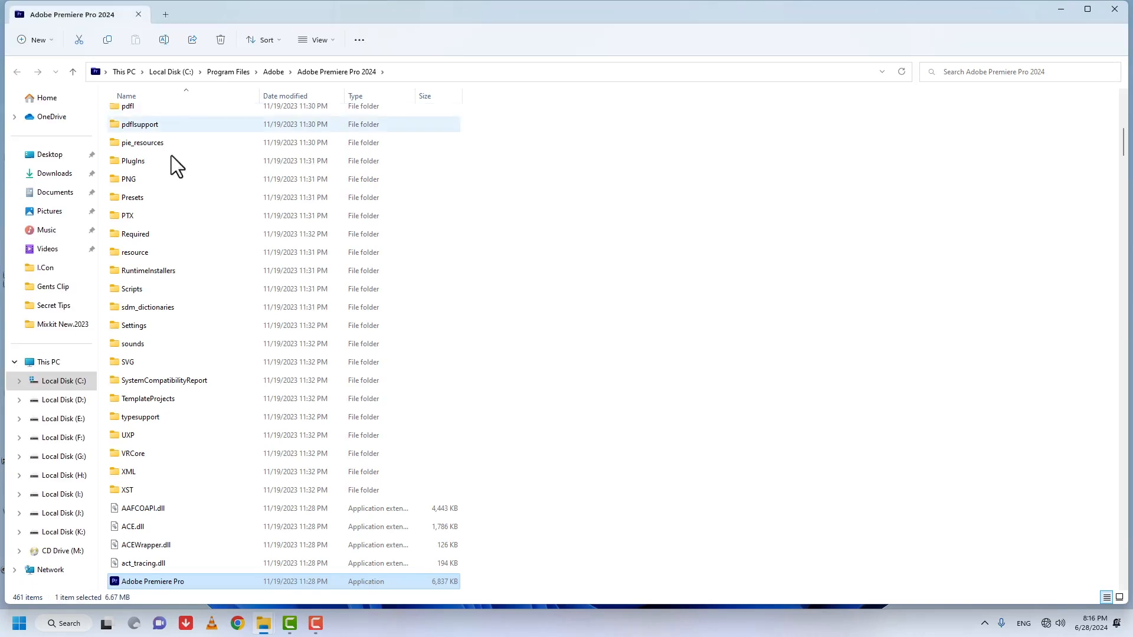
pyautogui.scroll(3, 171, 155)
pyautogui.click(158, 151)
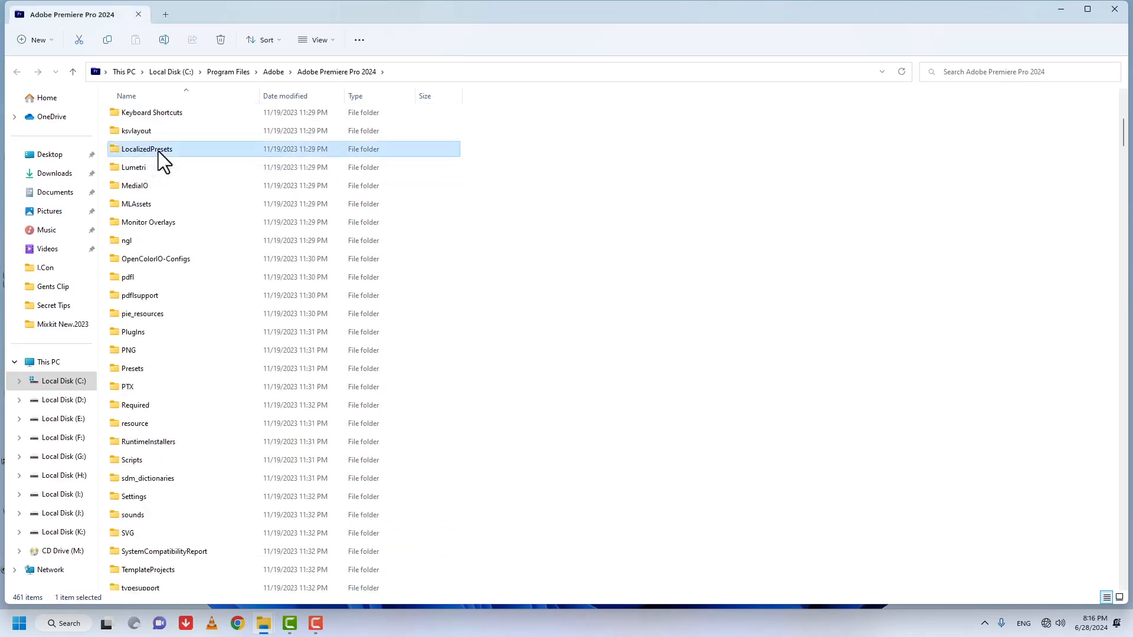
pyautogui.doubleClick(158, 151)
pyautogui.doubleClick(136, 133)
pyautogui.doubleClick(137, 117)
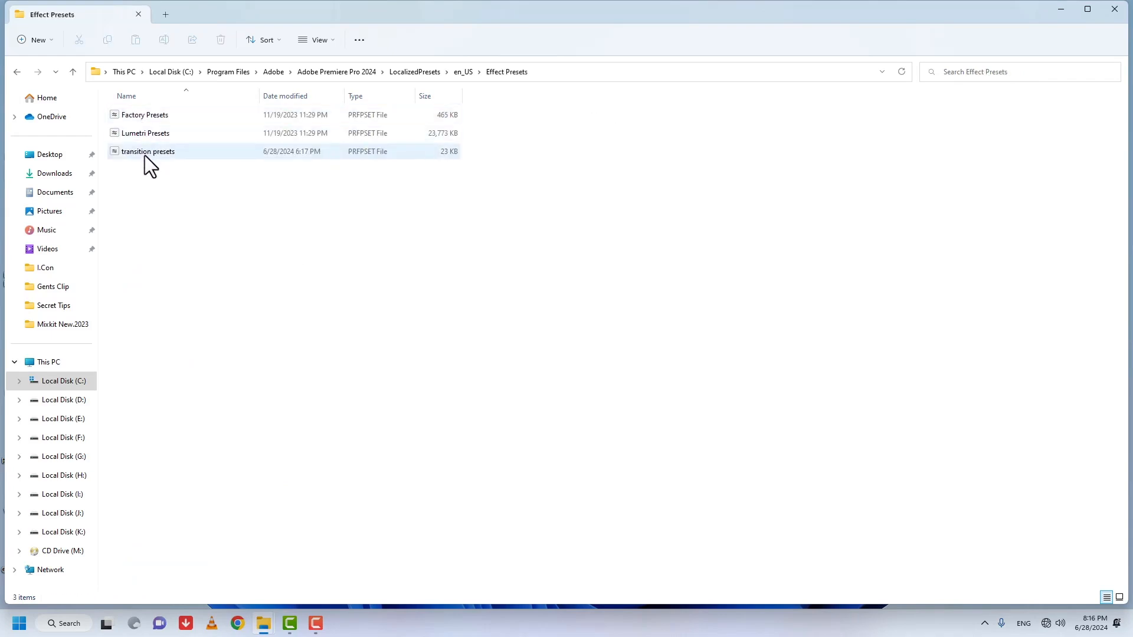
# - Delete the "transition presets" file from the Effect Presets folder with administrator permission, and close the folder
pyautogui.click(149, 166)
pyautogui.press('Delete')
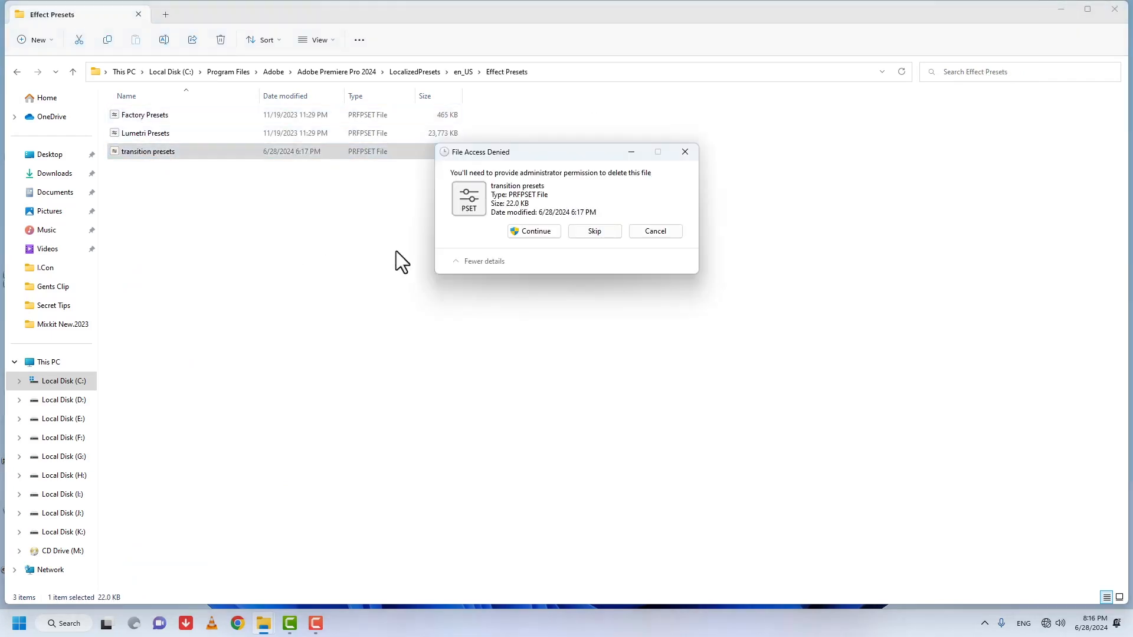
pyautogui.click(526, 235)
pyautogui.click(1114, 9)
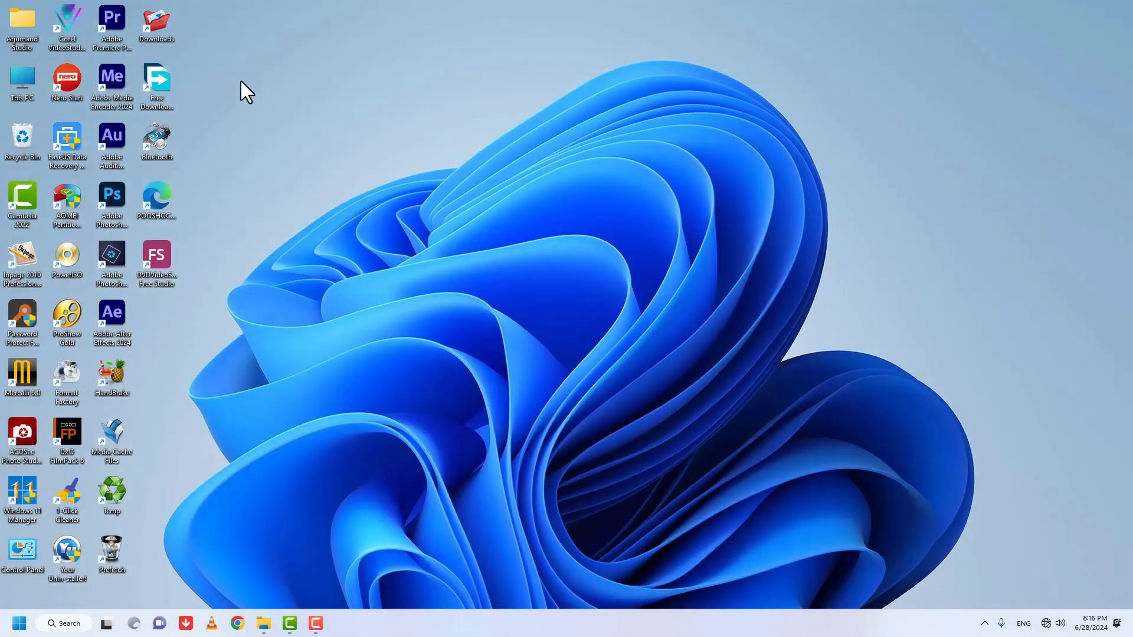
# - Relaunch Premiere Pro, import the "transition presets" file from the Secret Tips folder into Presets, and check the imported bin's contents
pyautogui.doubleClick(112, 19)
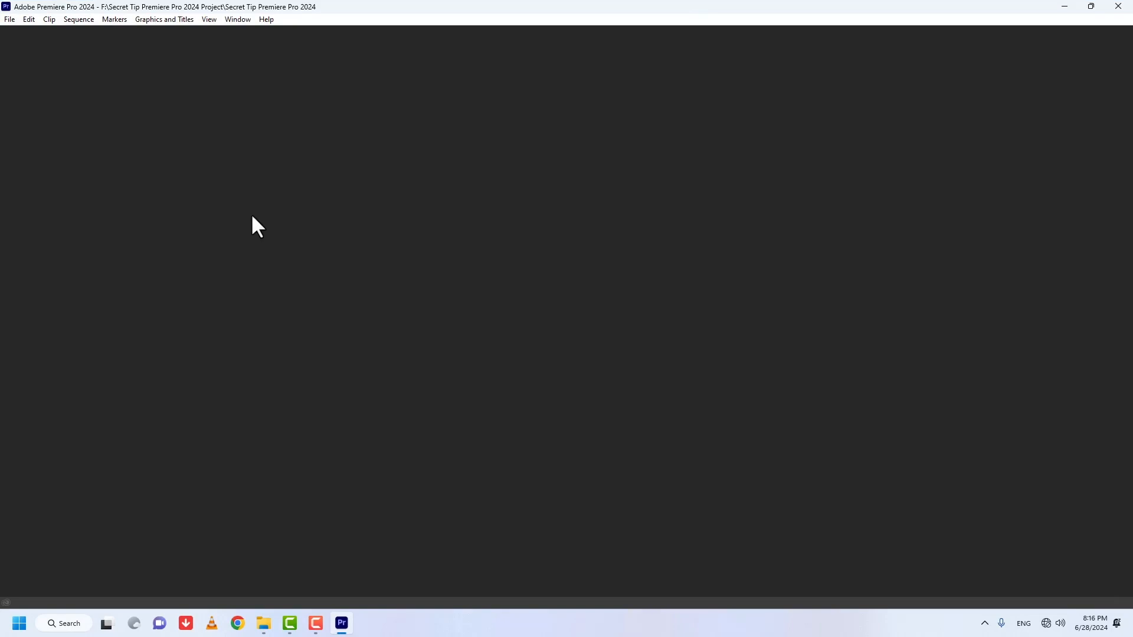
pyautogui.click(30, 380)
pyautogui.rightClick(30, 381)
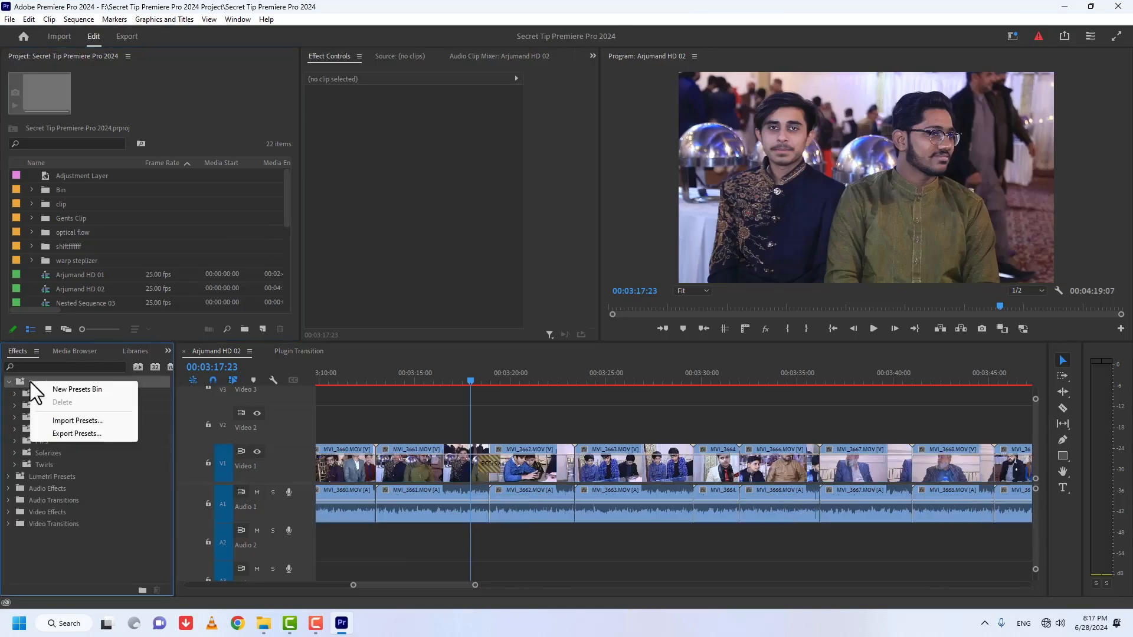
pyautogui.click(82, 420)
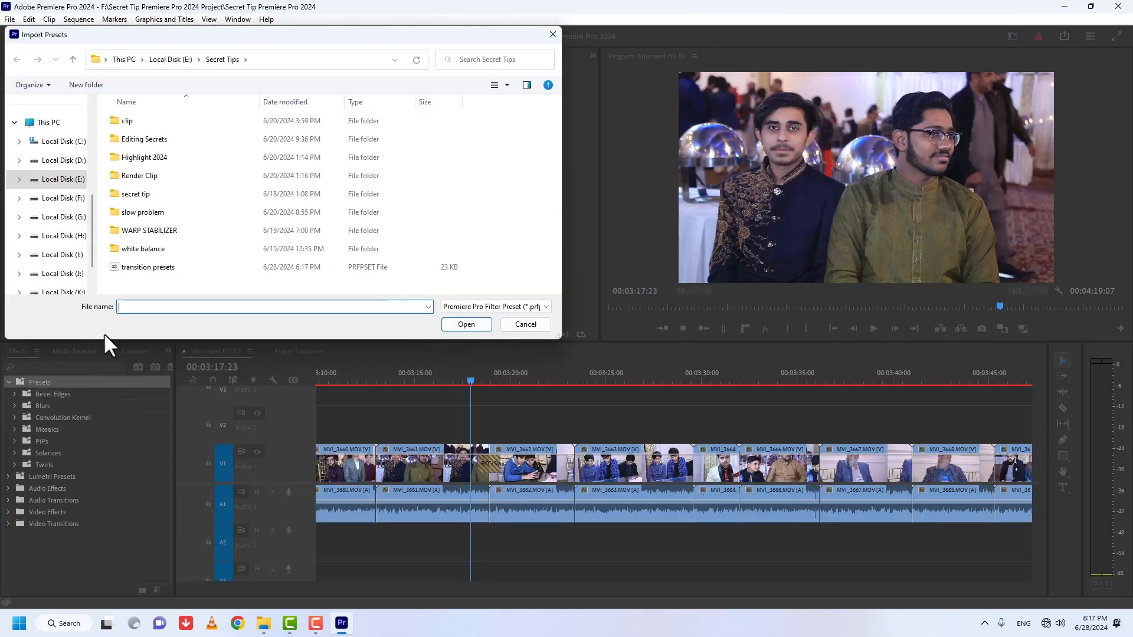
pyautogui.doubleClick(131, 268)
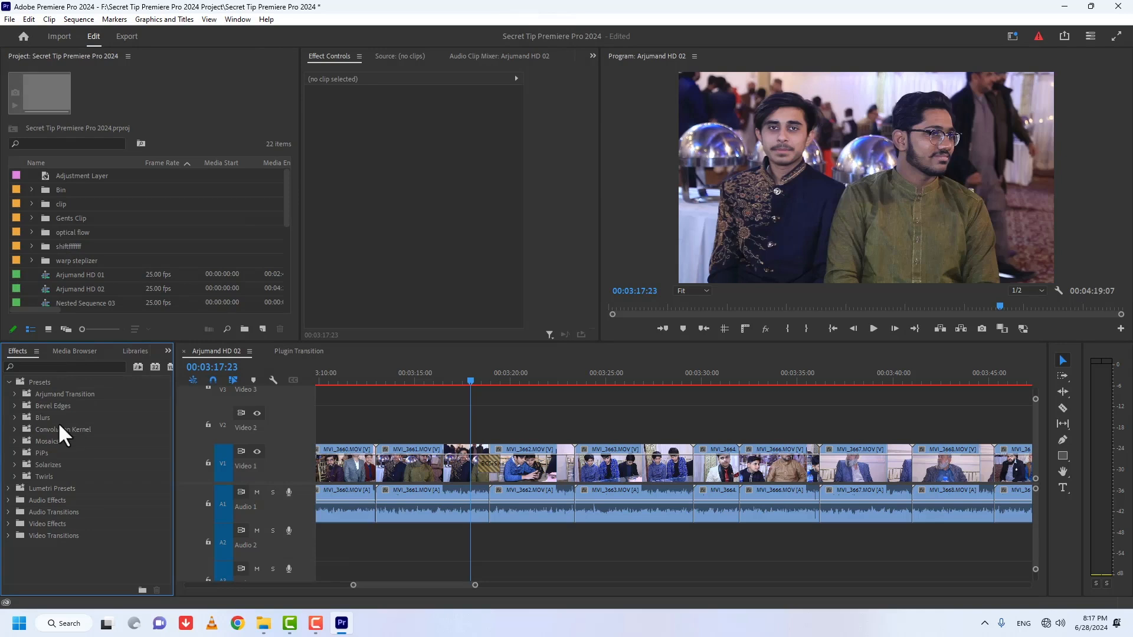
pyautogui.click(14, 394)
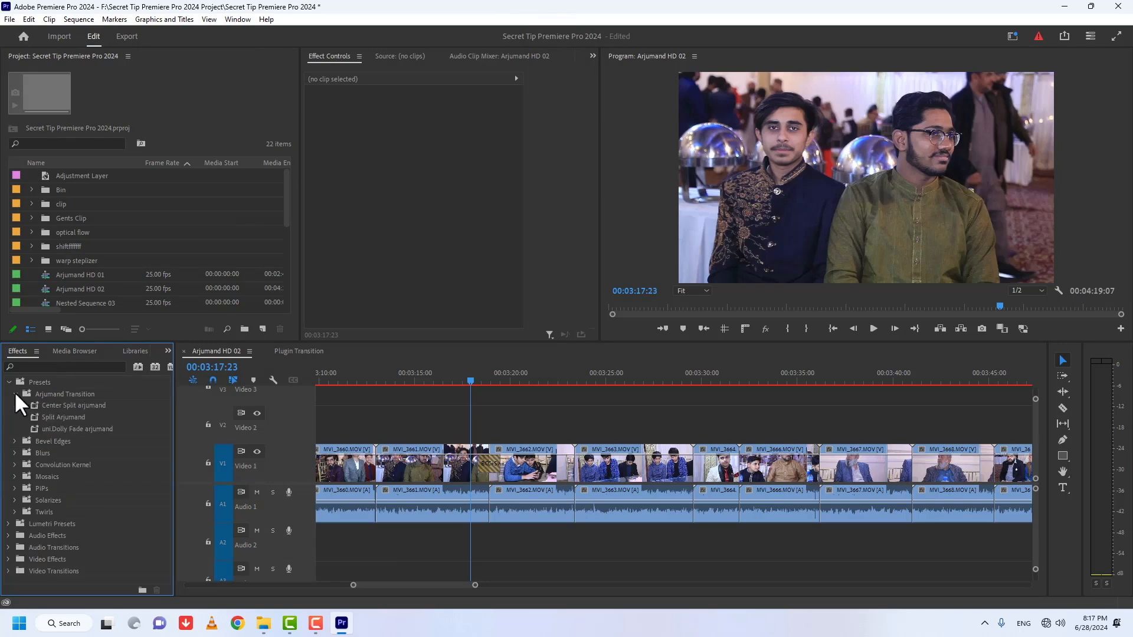
pyautogui.click(14, 392)
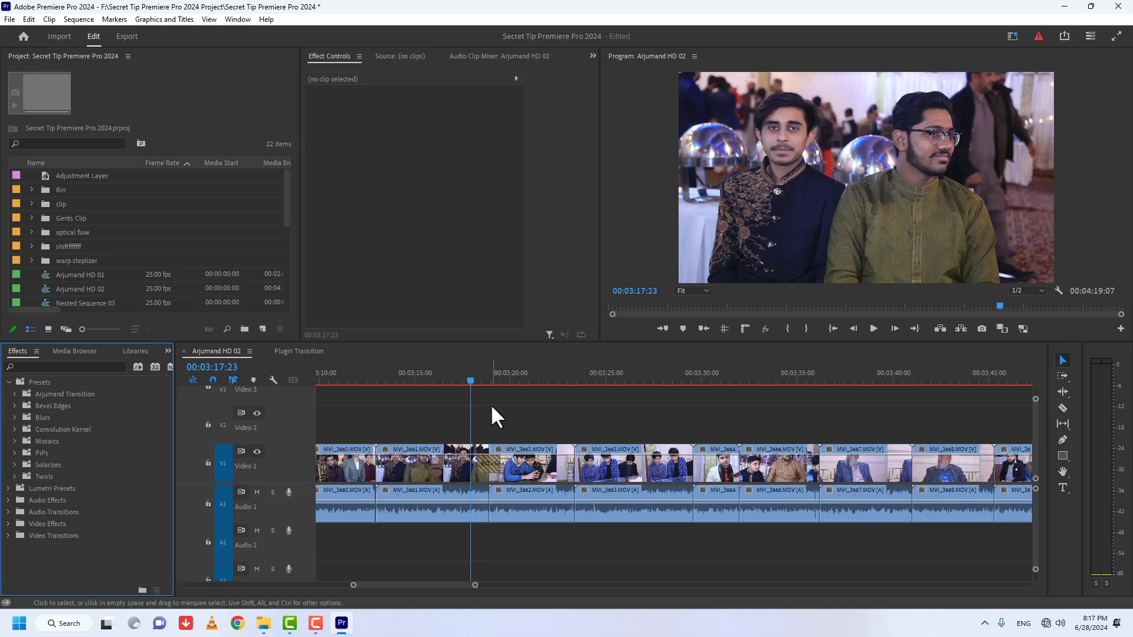
# - Save the BCC+Swish Pan transition between MVI_3661 and MVI_3662 as a preset, adding the creator's name after "BCC+Swish Pan"
pyautogui.click(479, 380)
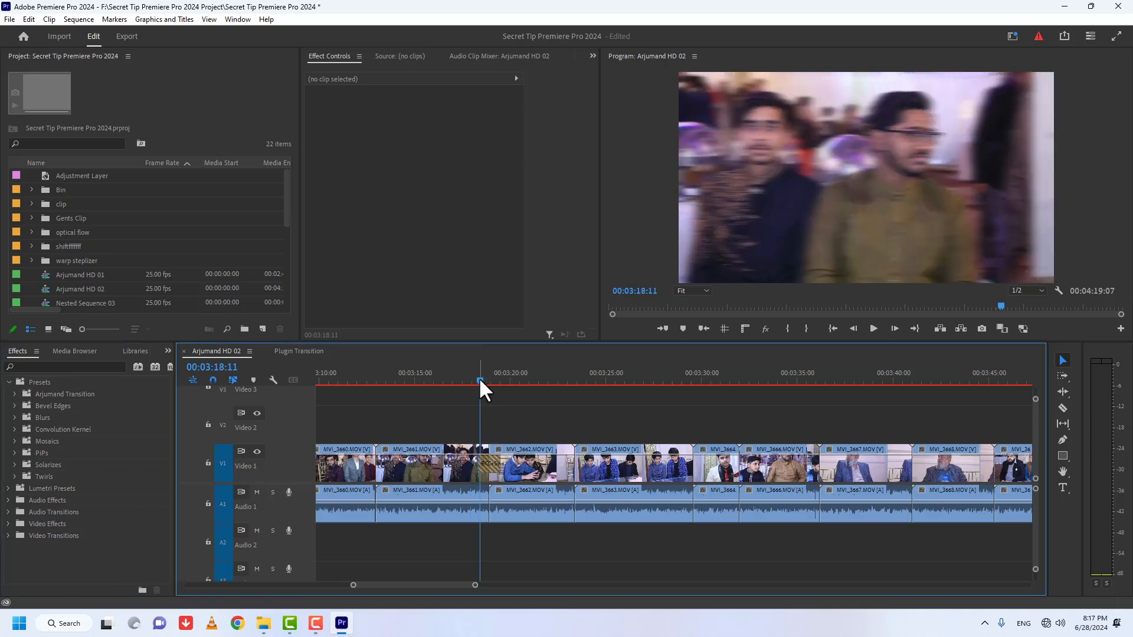
pyautogui.click(483, 380)
pyautogui.click(486, 462)
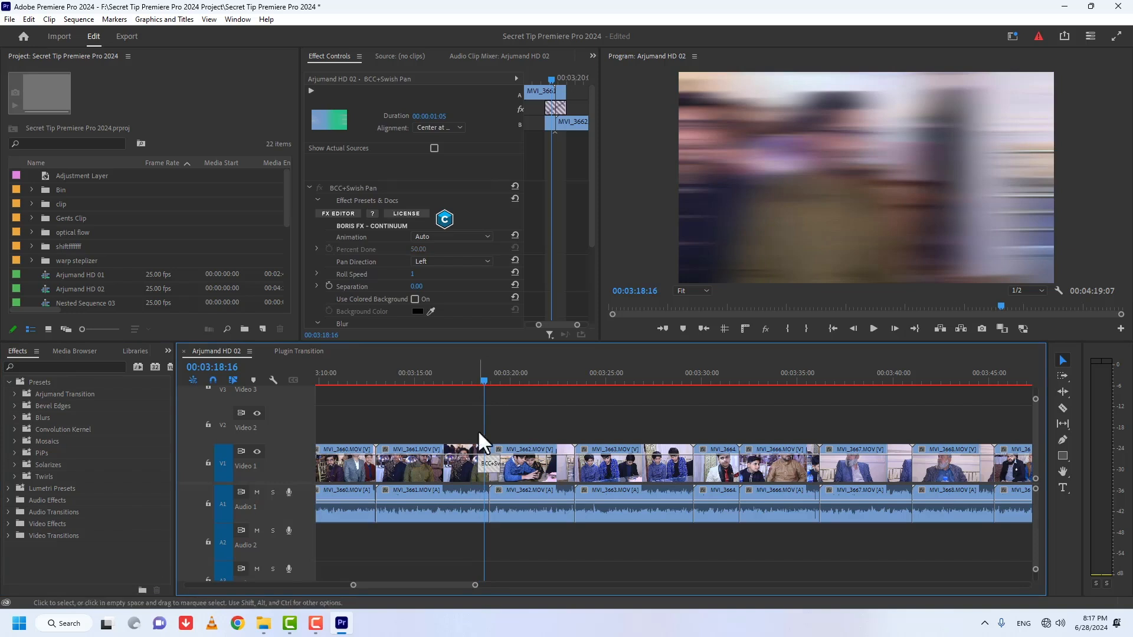
pyautogui.click(346, 188)
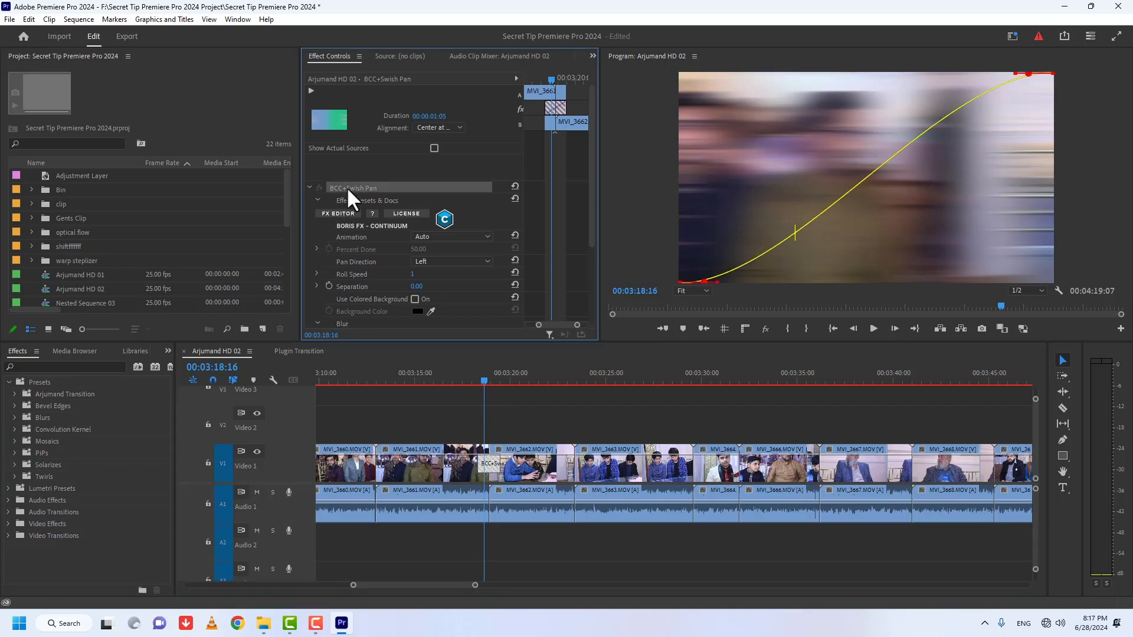
pyautogui.rightClick(346, 187)
pyautogui.click(377, 193)
pyautogui.click(609, 250)
pyautogui.write('Arjumand')
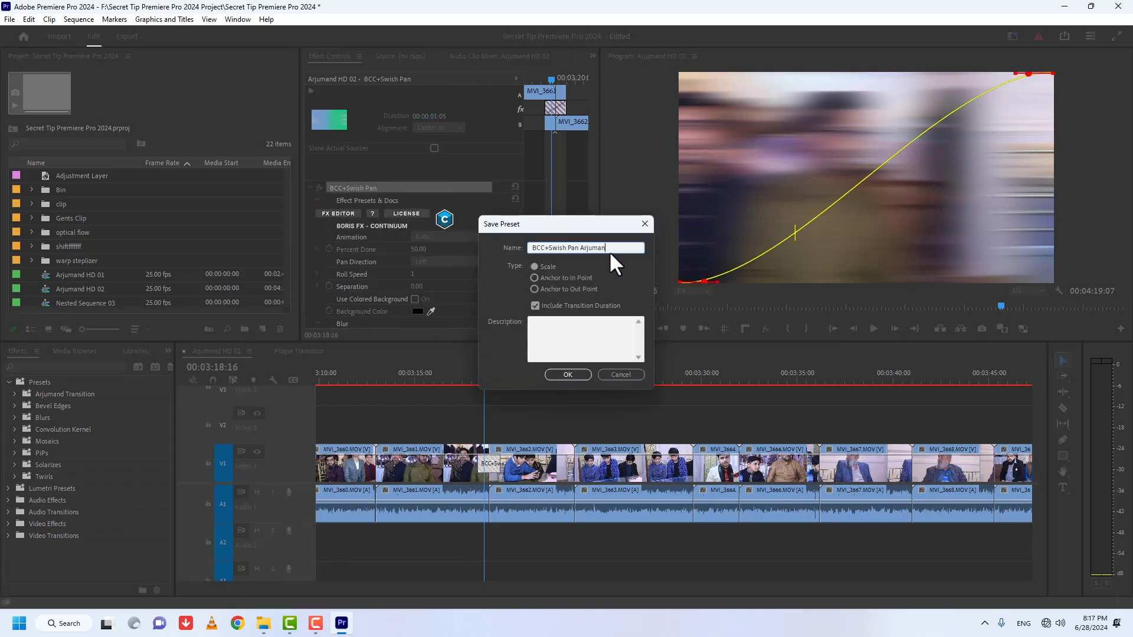
pyautogui.press('Return')
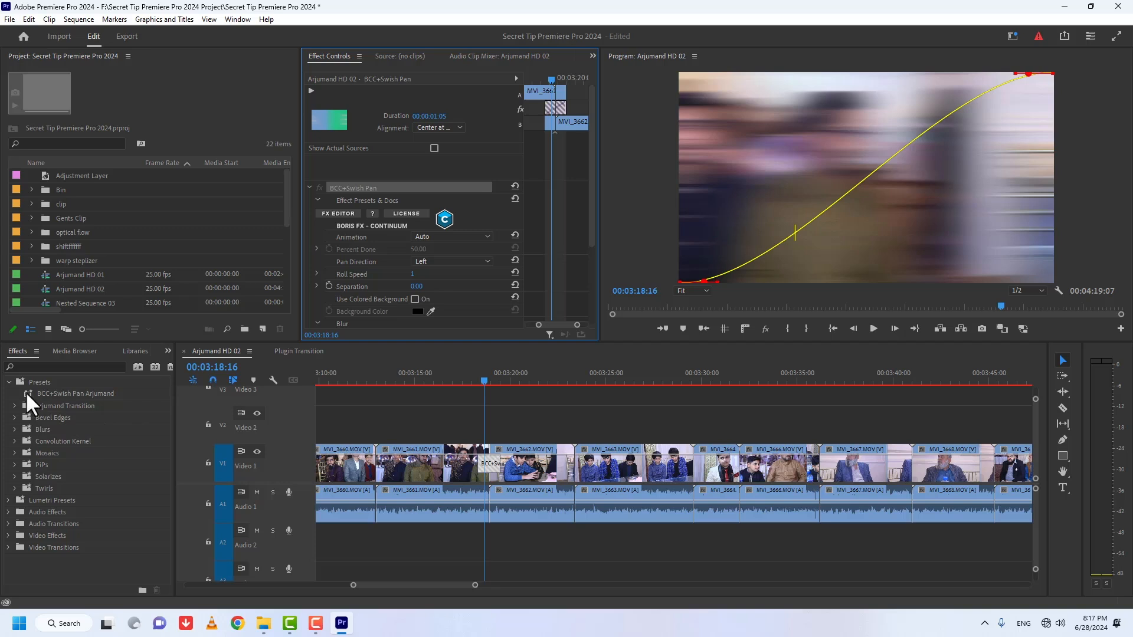
# - Move the new BCC+Swish Pan preset into the custom transition bin, check the bin's contents and collapse it
pyautogui.moveTo(26, 394); pyautogui.dragTo(27, 408)
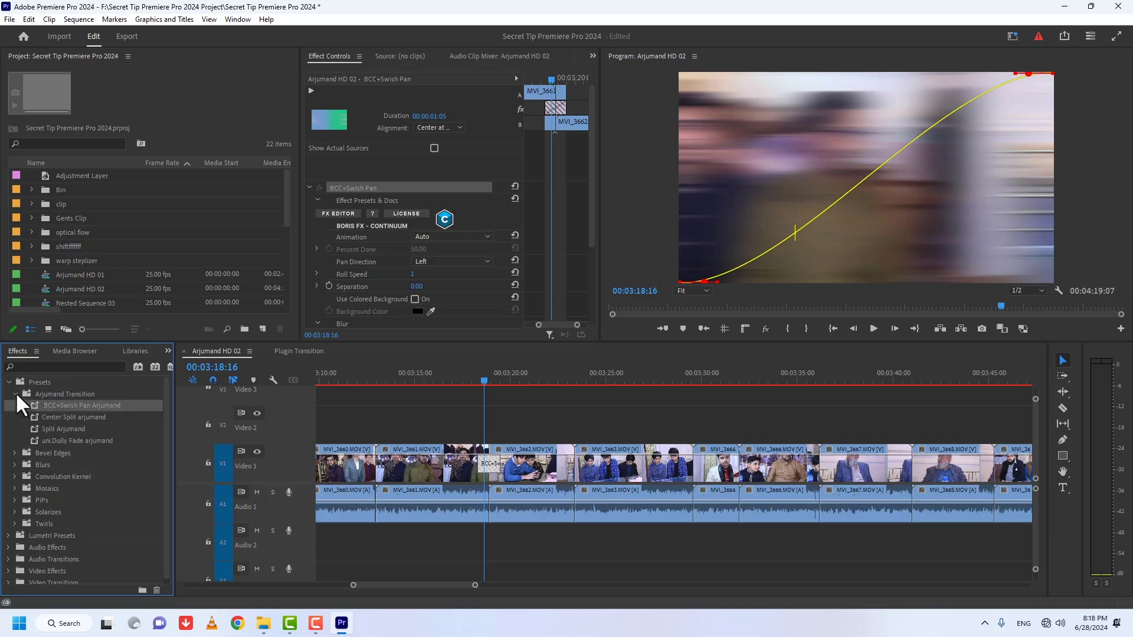
pyautogui.click(15, 392)
pyautogui.click(16, 394)
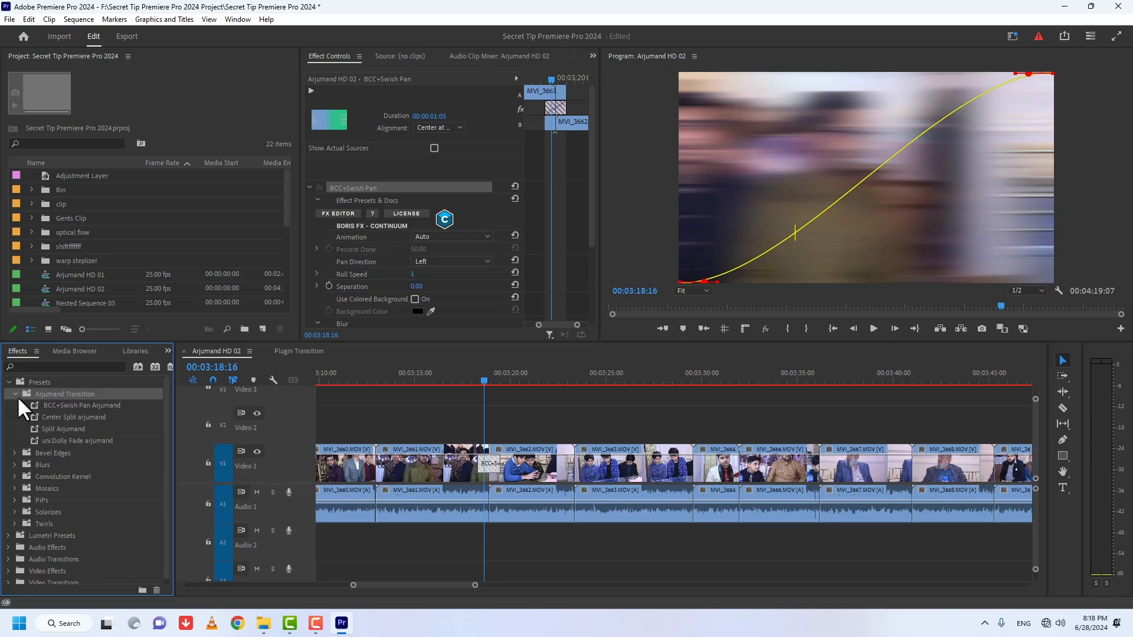
pyautogui.click(15, 391)
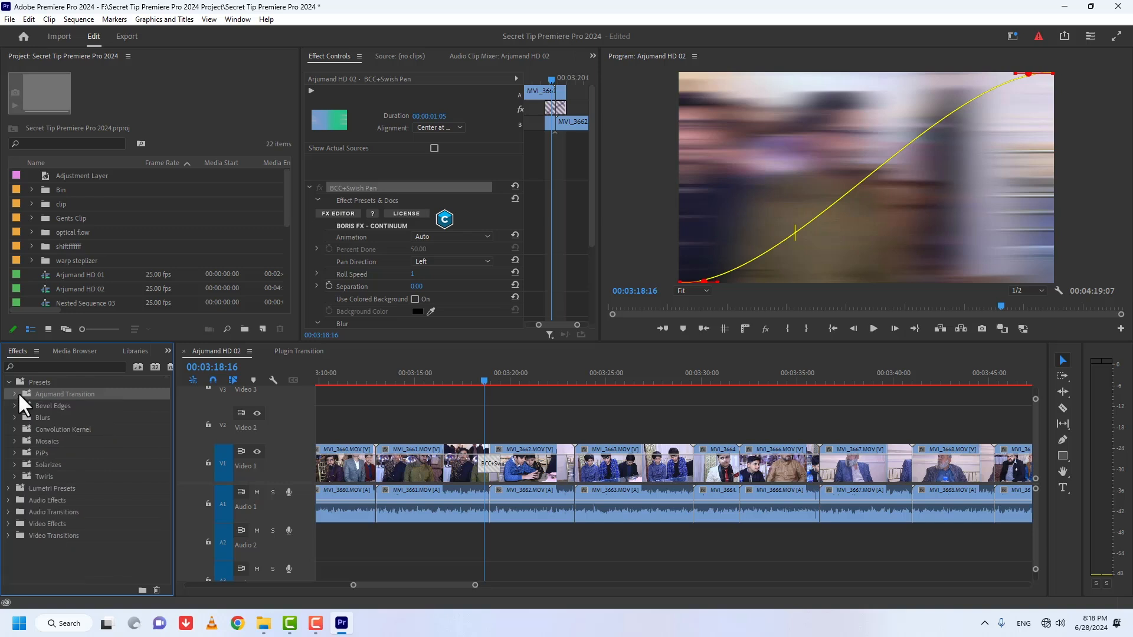
# - Export the custom transition bin as "transition presets" to the Secret Tips folder, deleting the old file of that name first
pyautogui.rightClick(23, 392)
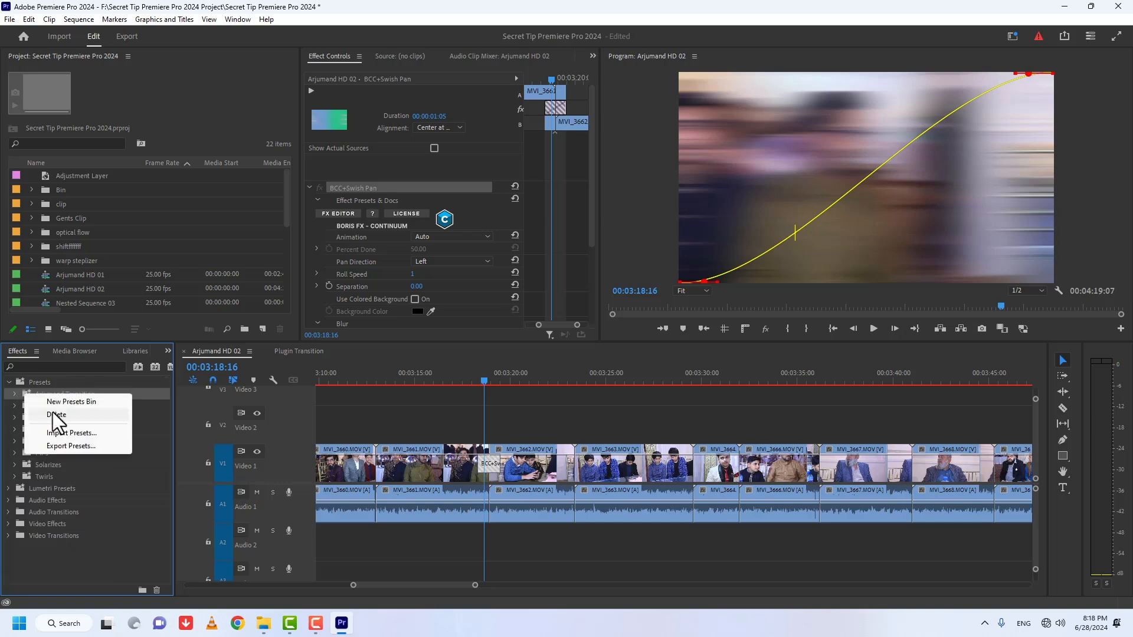
pyautogui.click(62, 446)
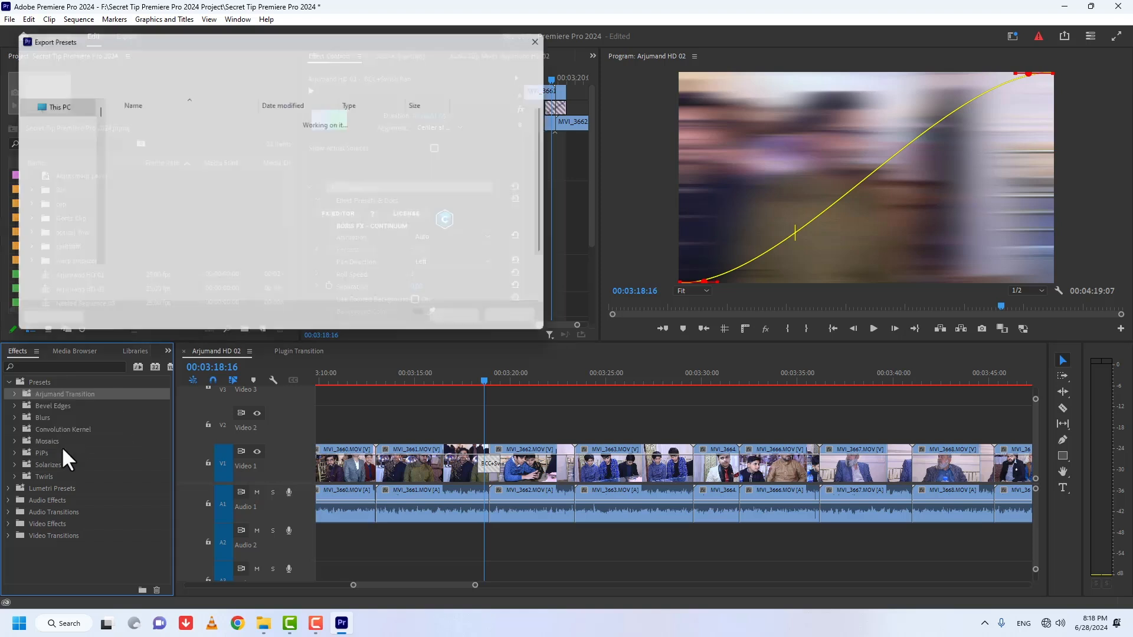
pyautogui.click(114, 268)
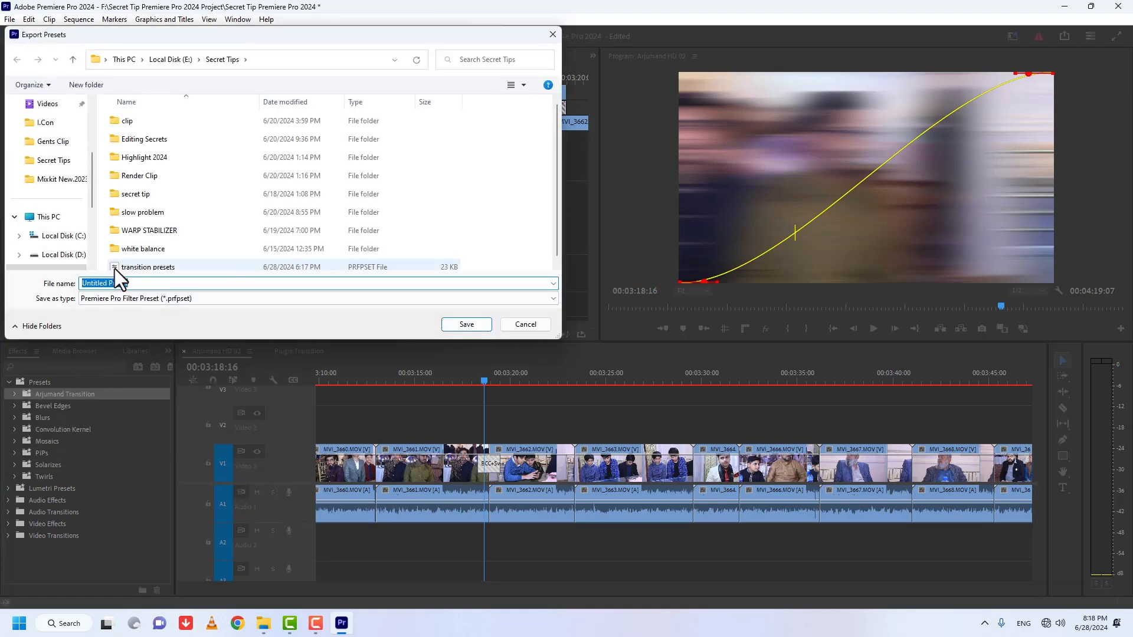
pyautogui.press('Delete')
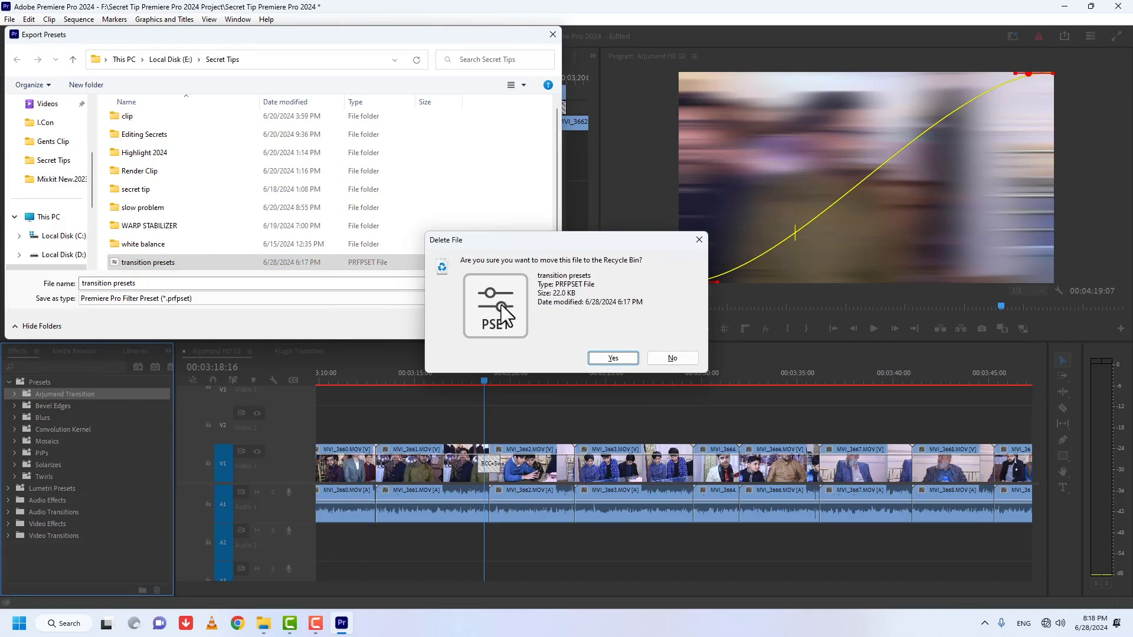
pyautogui.click(609, 359)
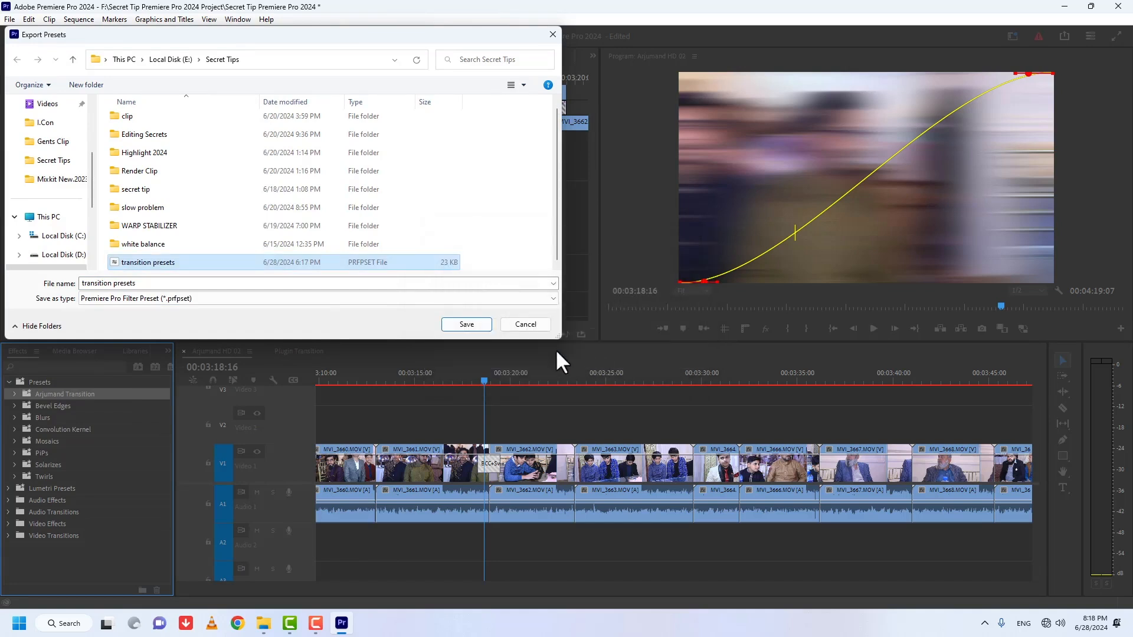
pyautogui.click(465, 325)
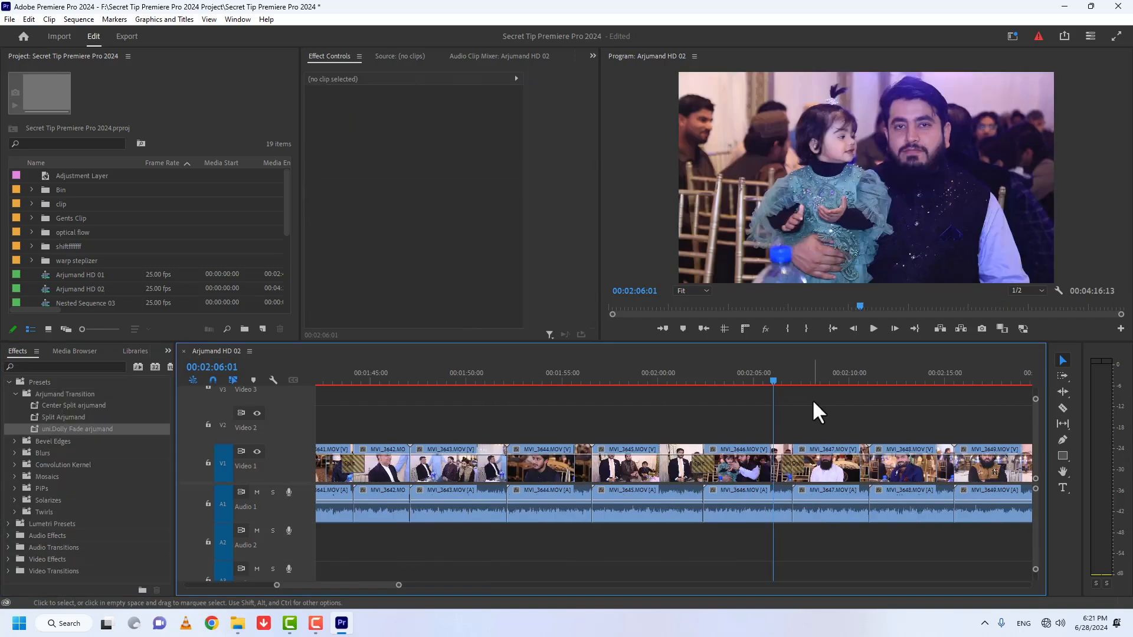